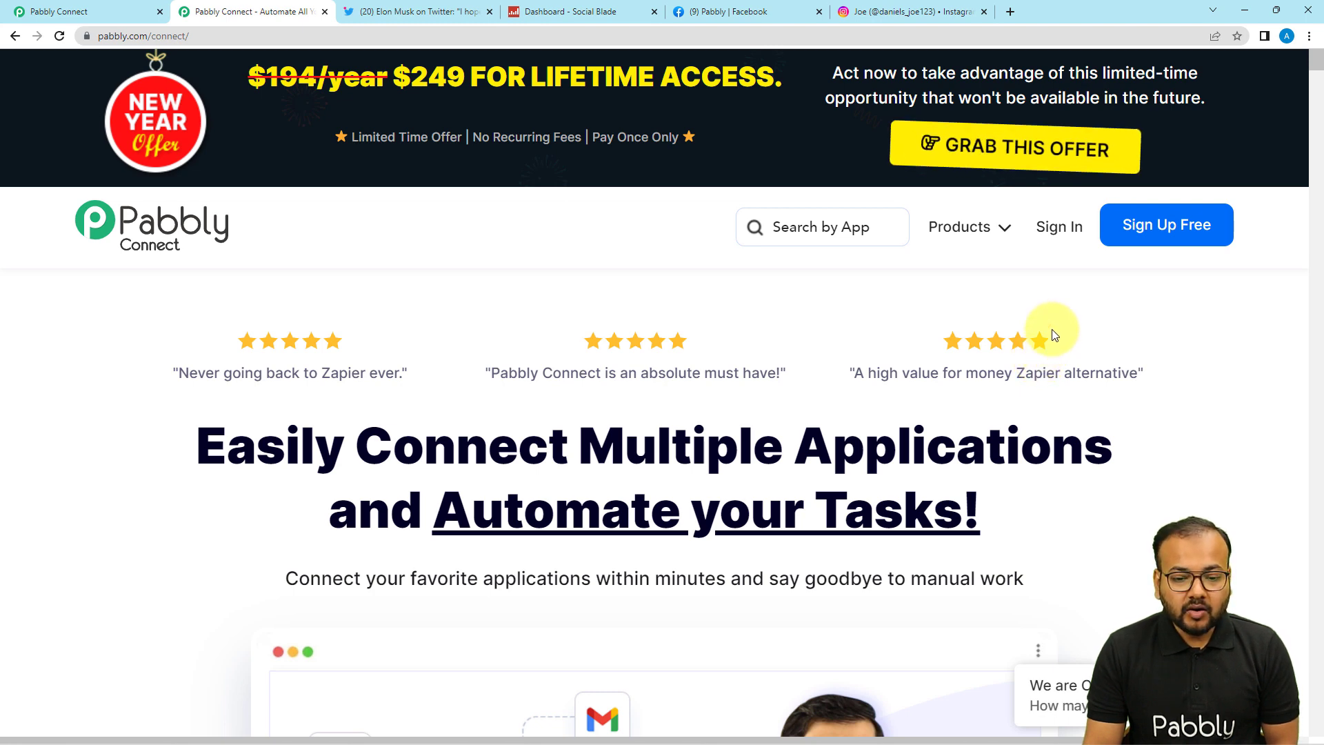
Step: From the dashboard, create a new workflow titled 'Share Twitter Followers Data on Social Media'
left_click(102, 16)
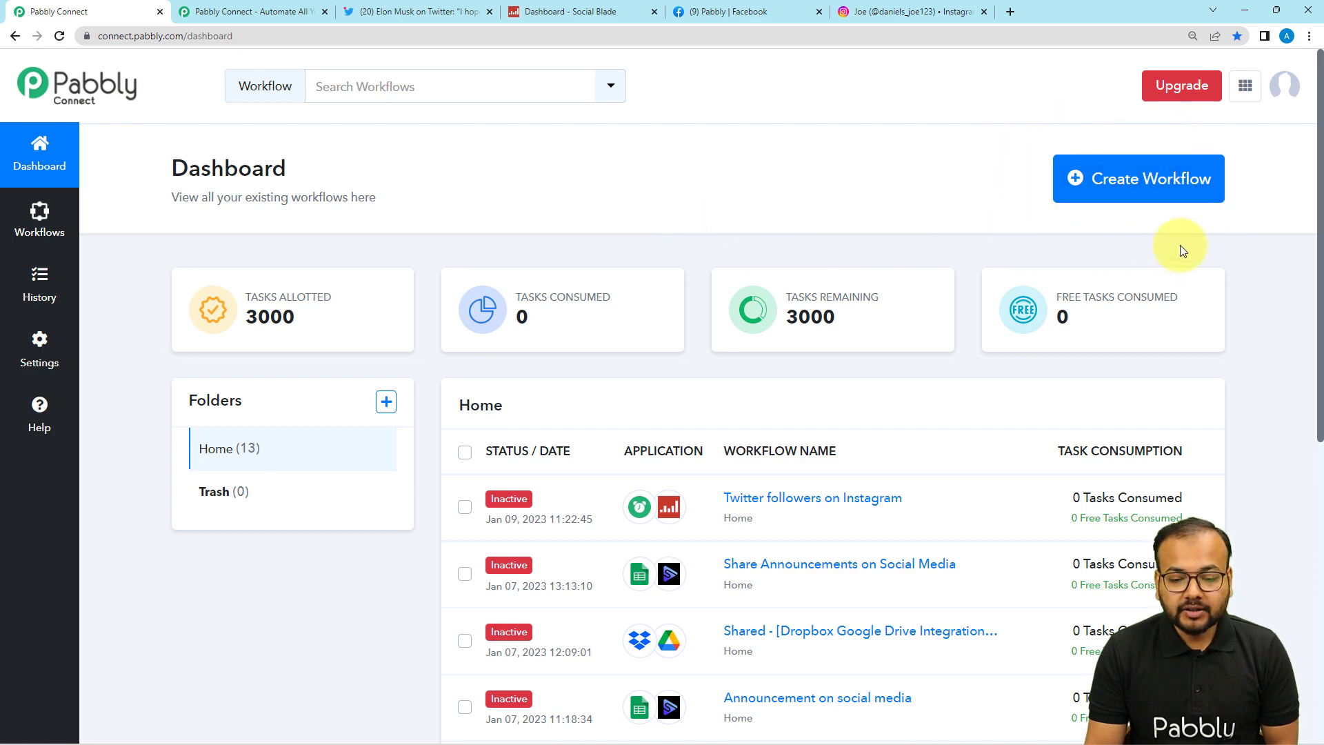
left_click(1137, 193)
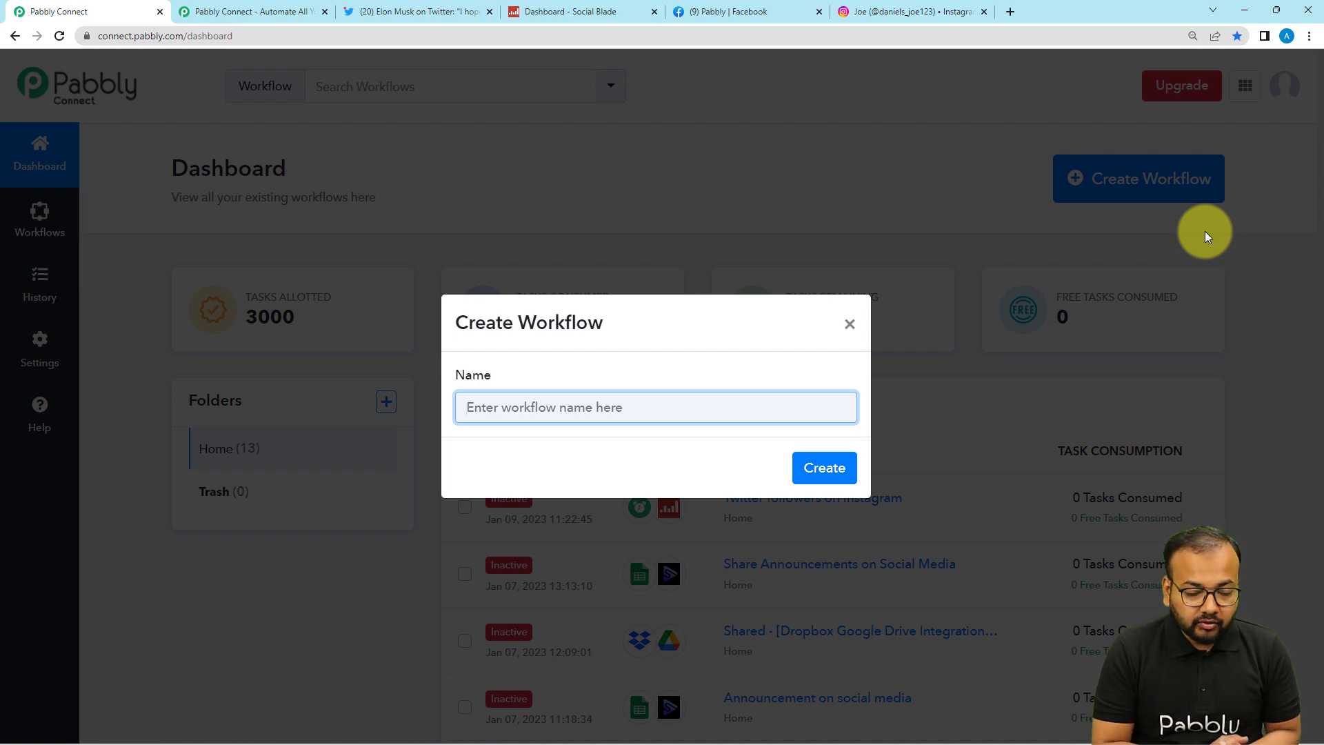
type("Sh")
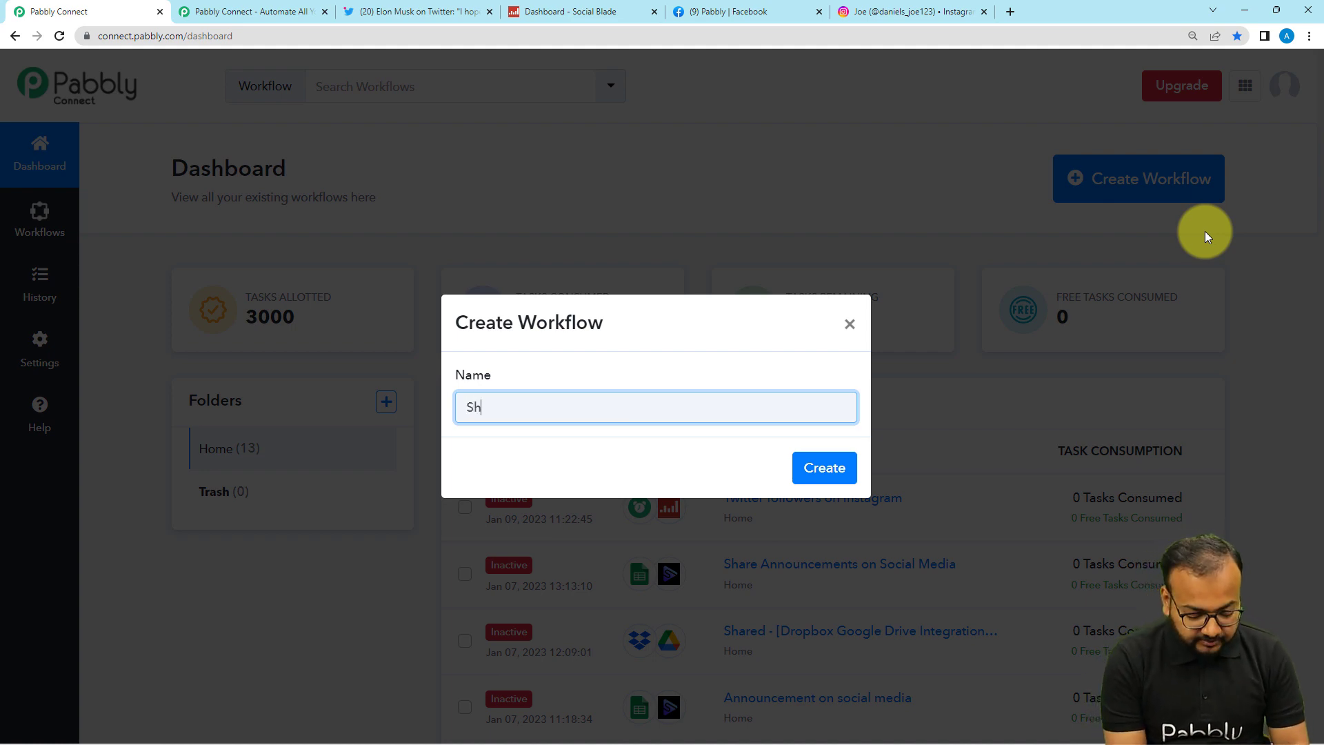
left_click(639, 474)
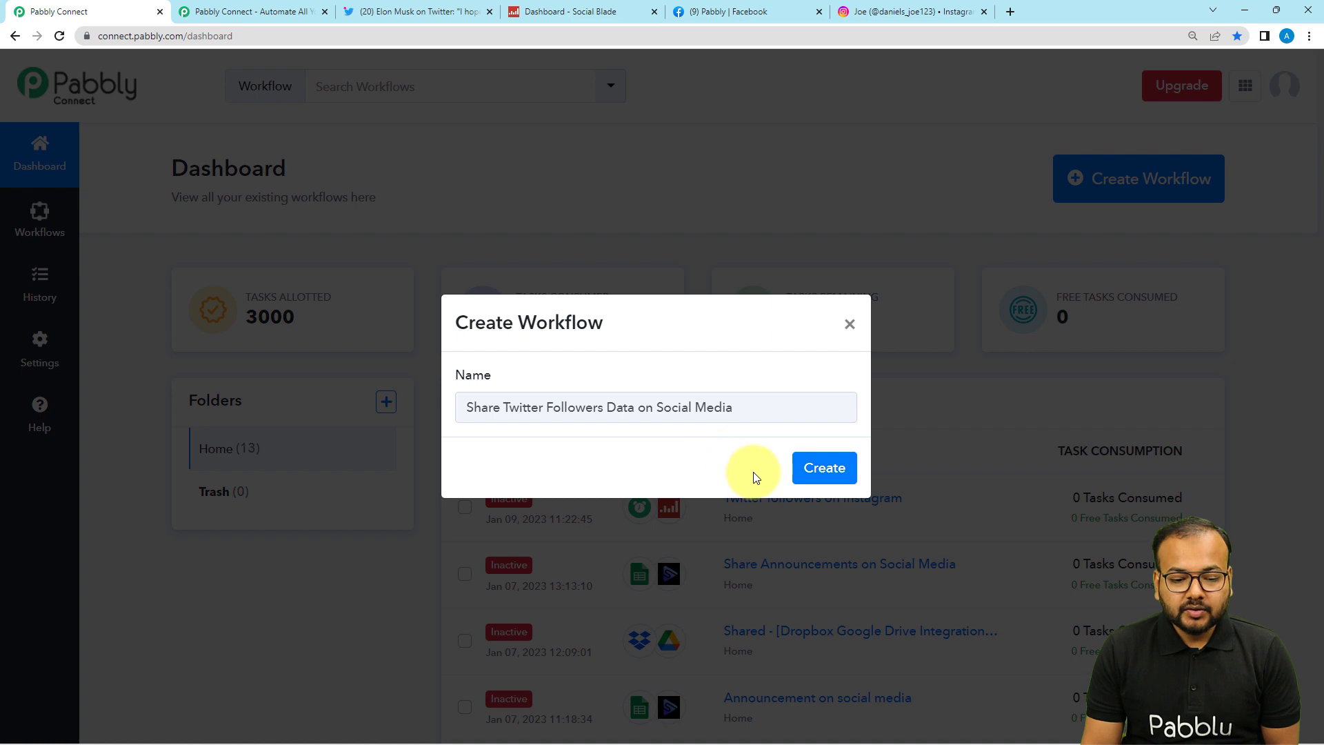
left_click(836, 470)
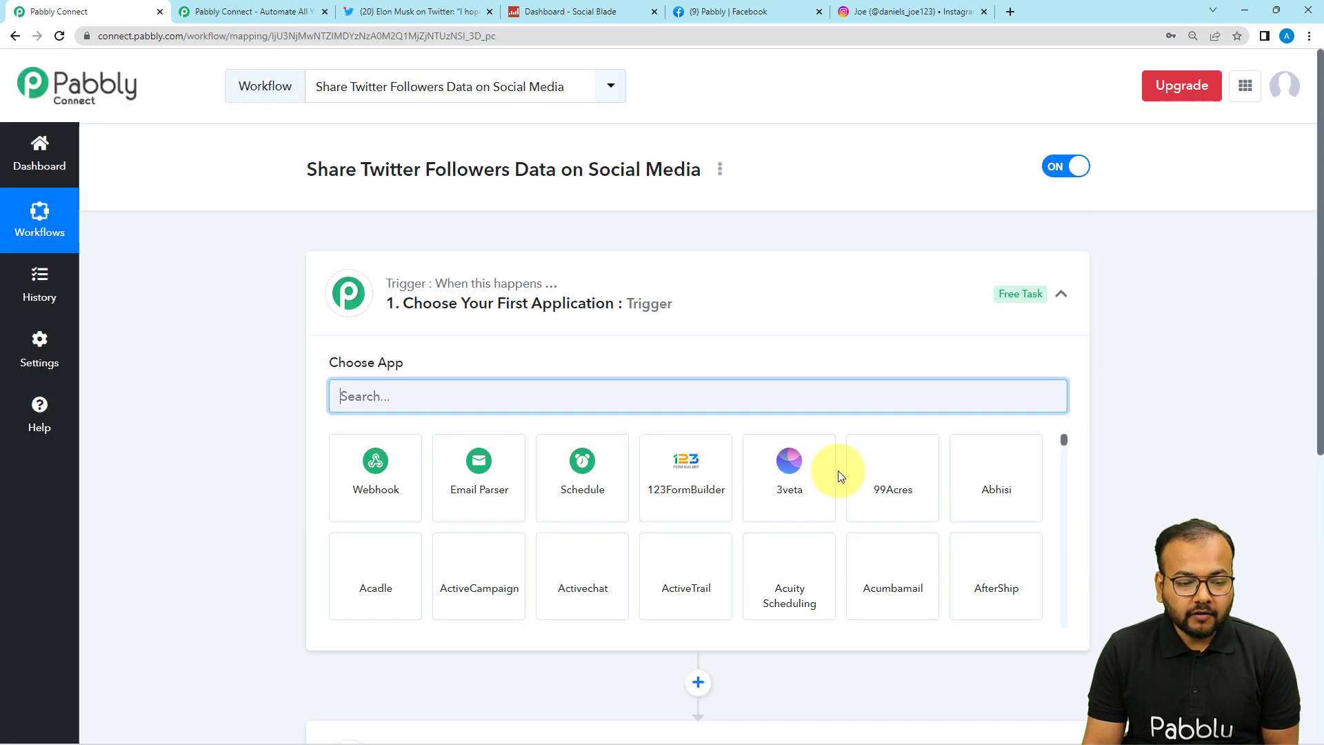
left_click(1061, 296)
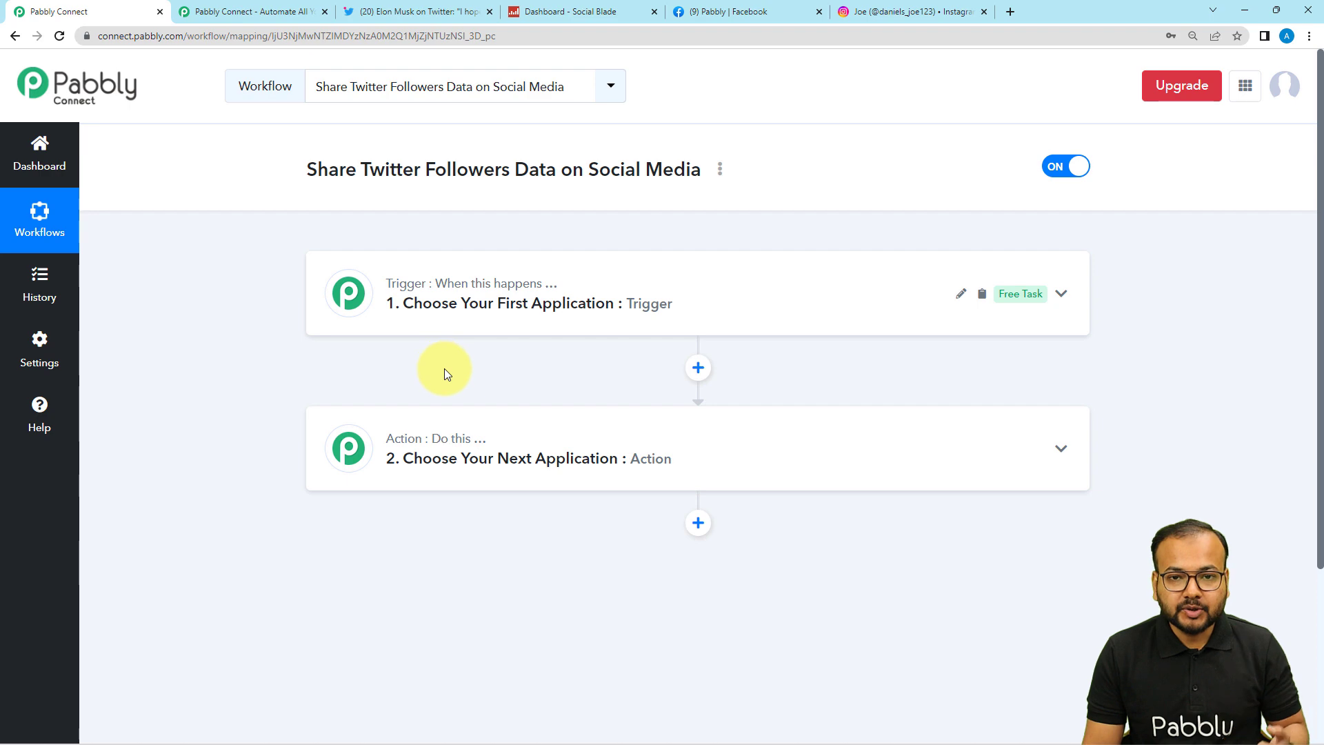
left_click(384, 309)
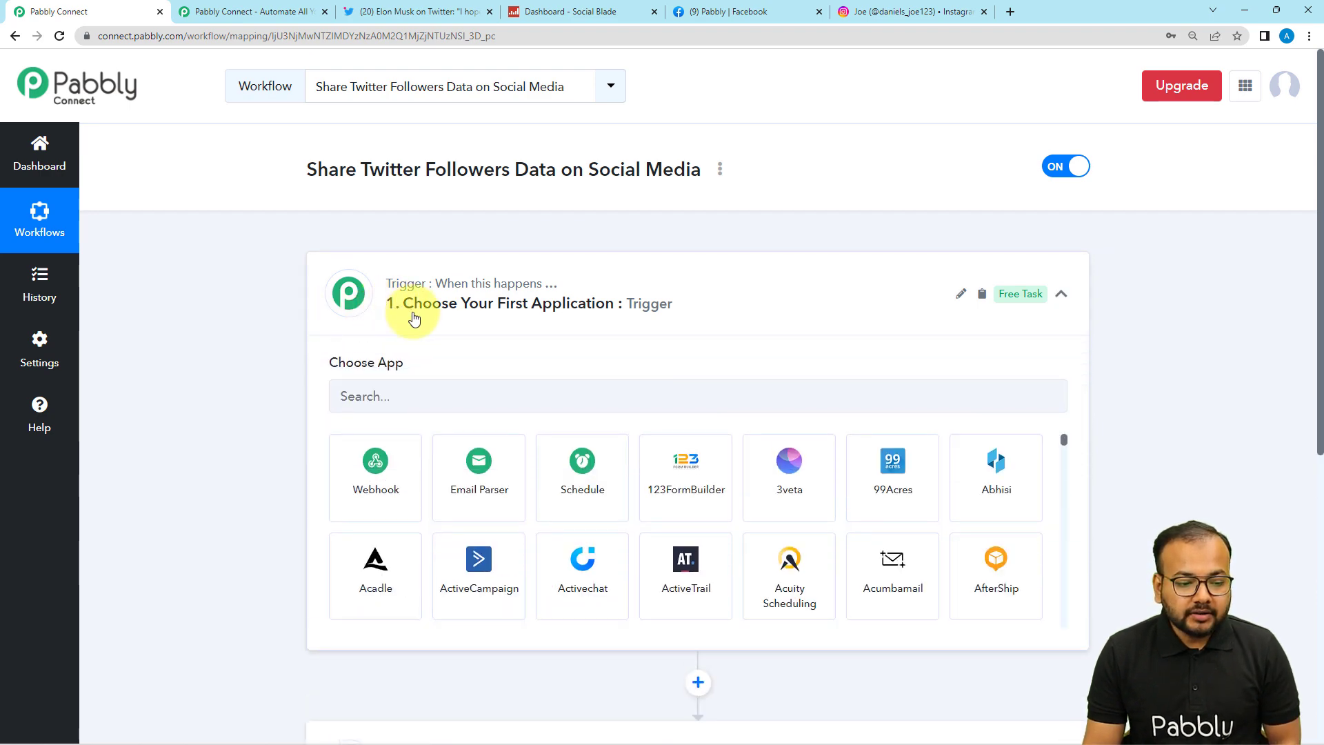
scroll(363, 334, "down", 2)
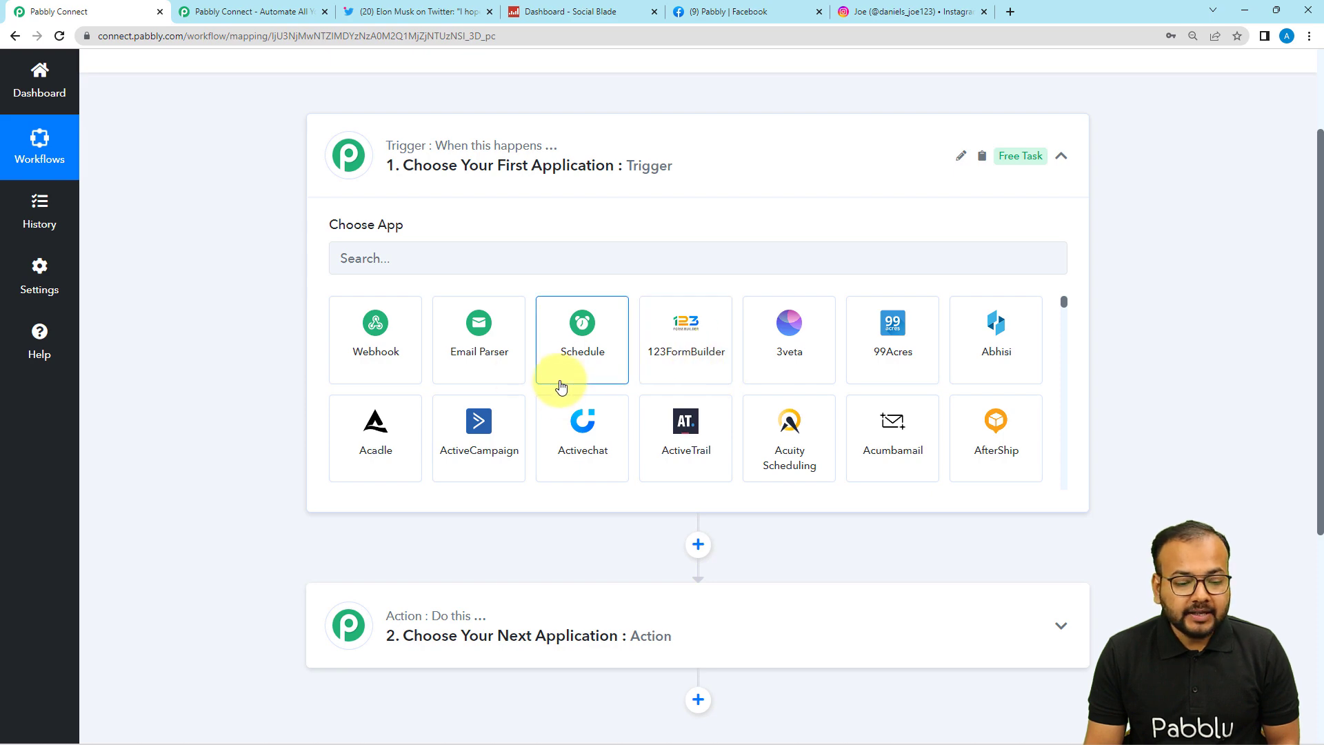
Step: Use Schedule as the trigger, with the run frequency set to Days of the week
left_click(560, 384)
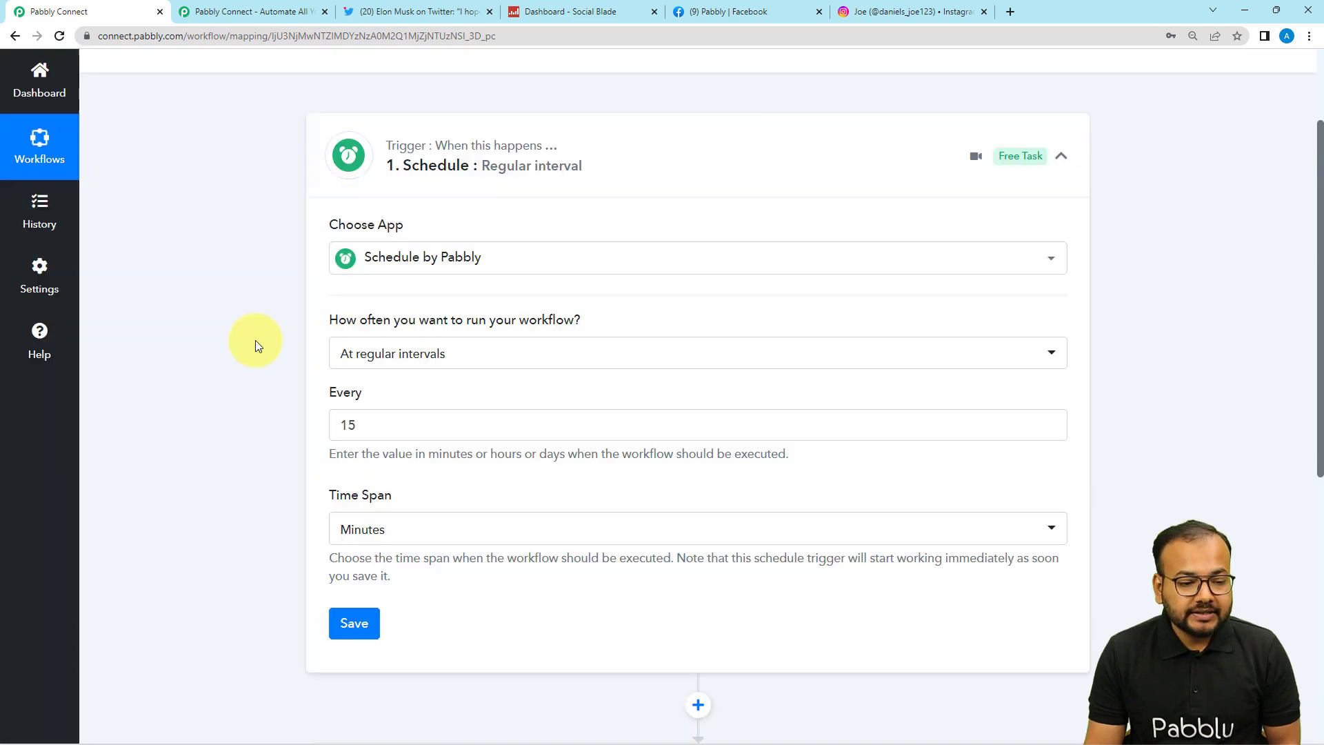
scroll(254, 340, "down", 3)
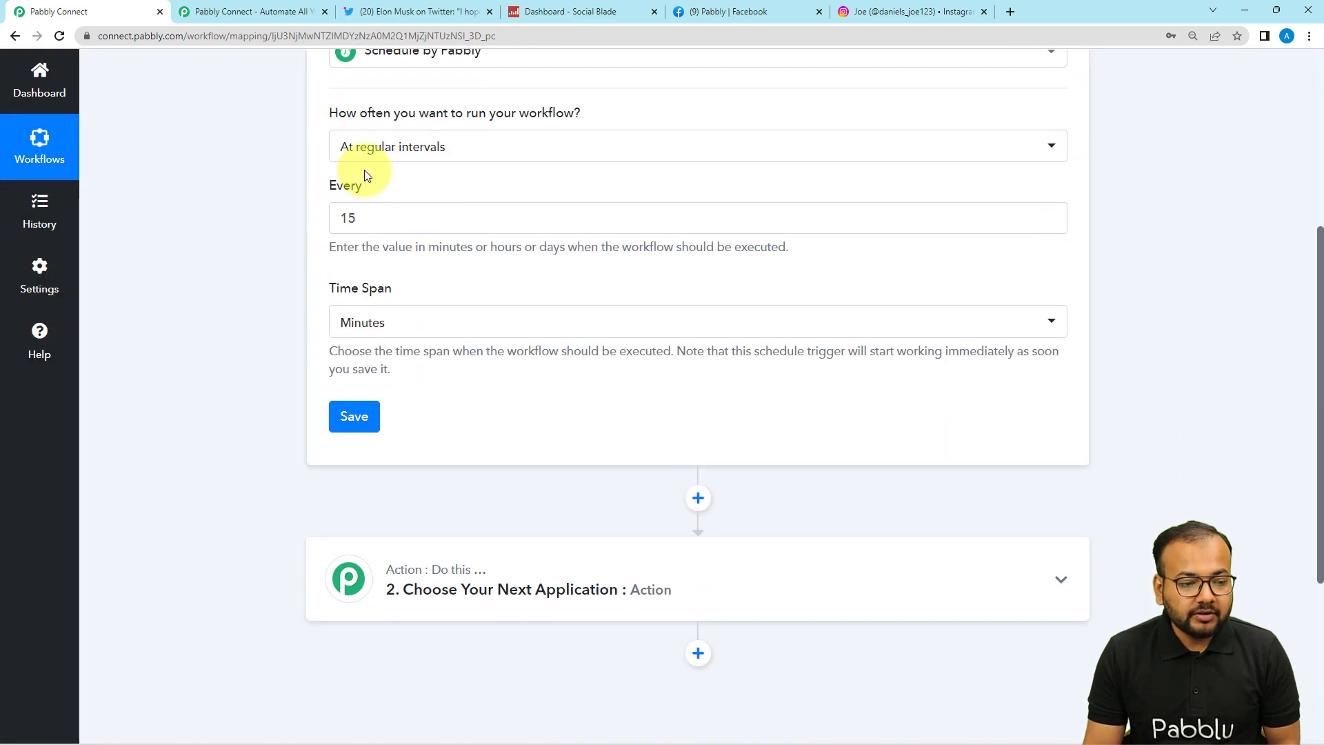
mouse_move(475, 124)
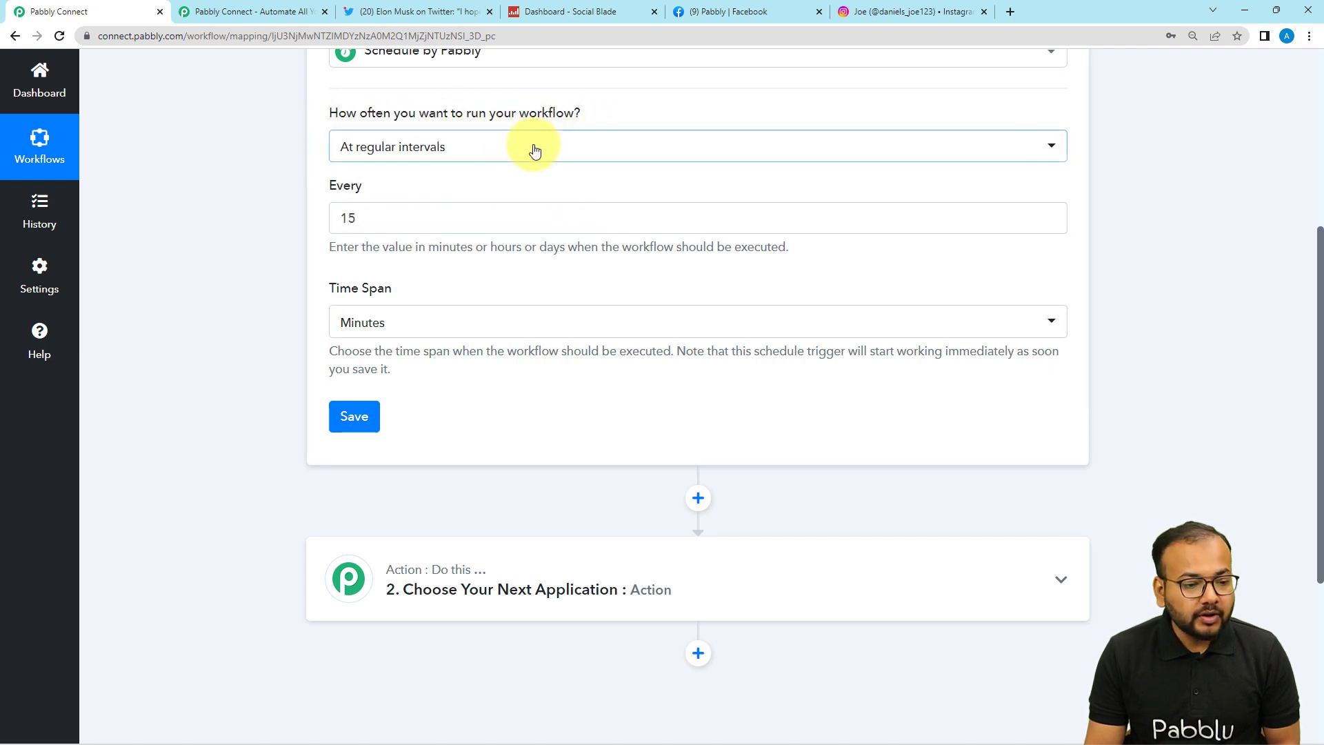
left_click(488, 149)
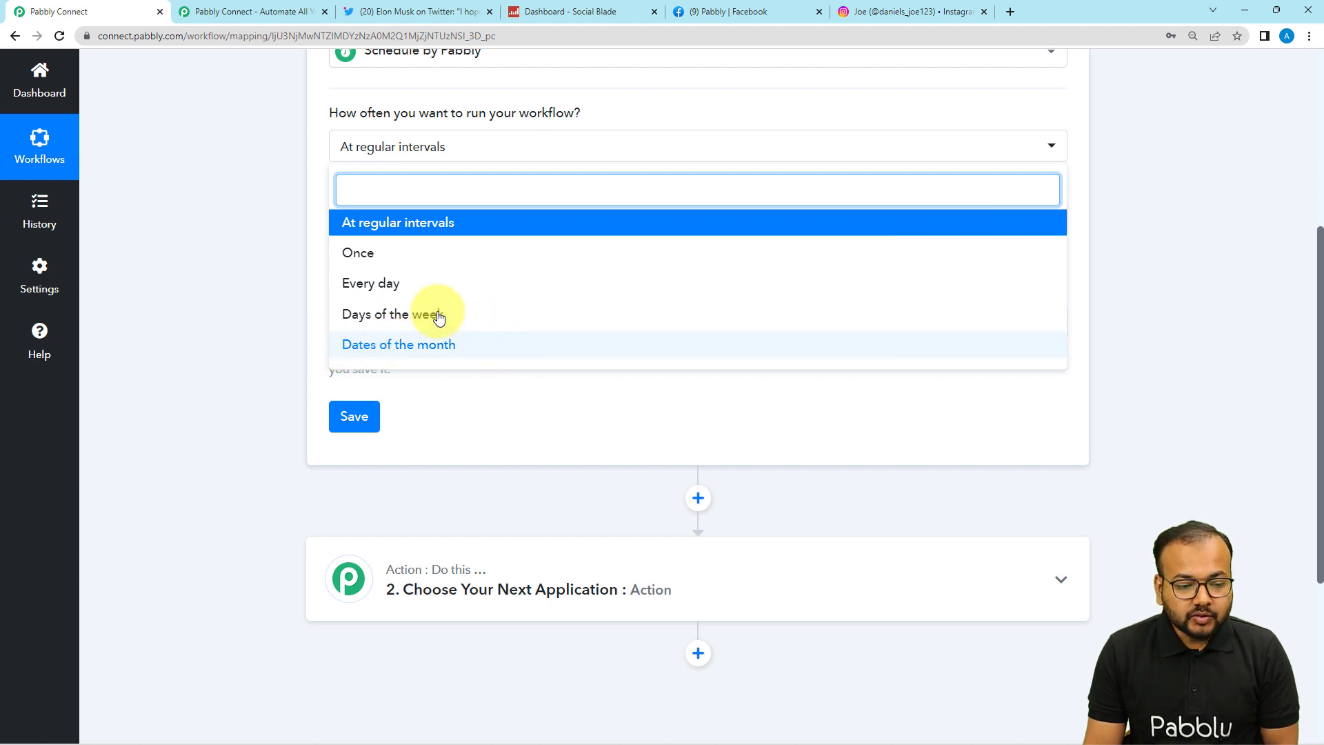
left_click(381, 315)
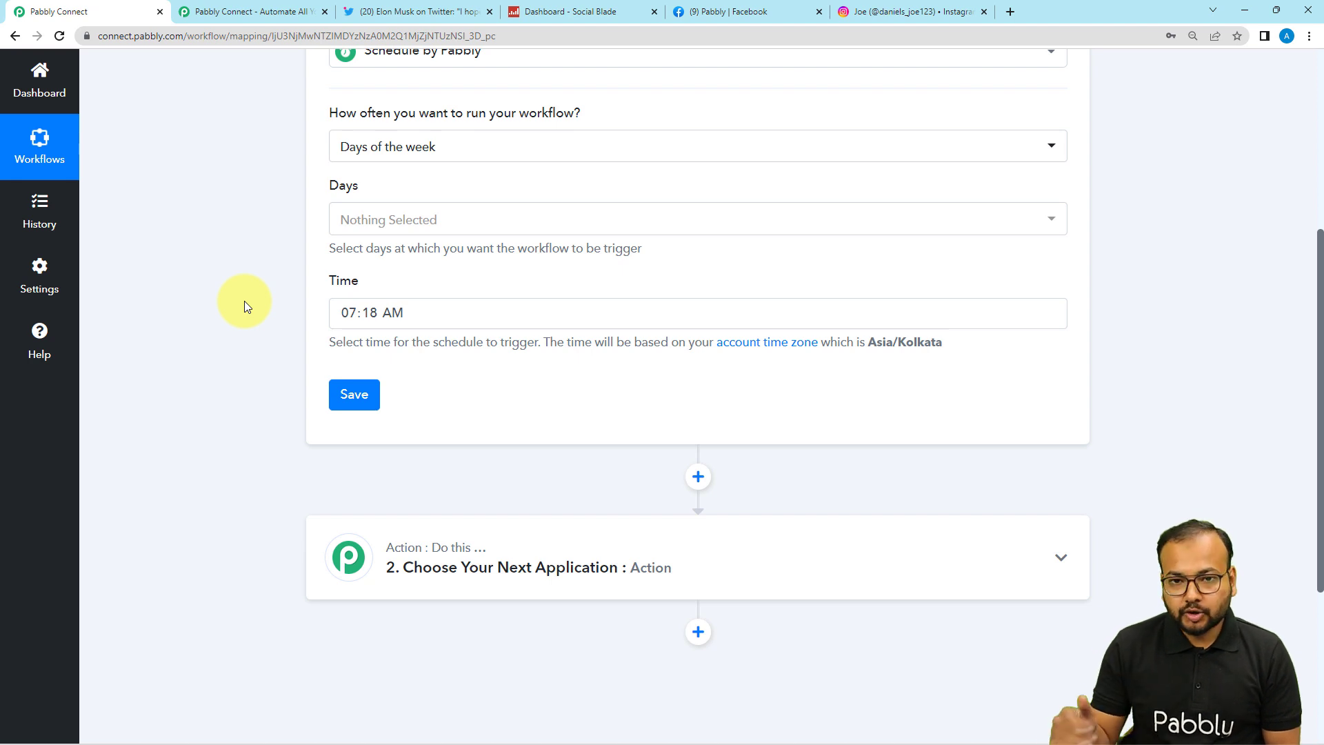
Step: Pick Monday as the run day
left_click(406, 227)
left_click(364, 296)
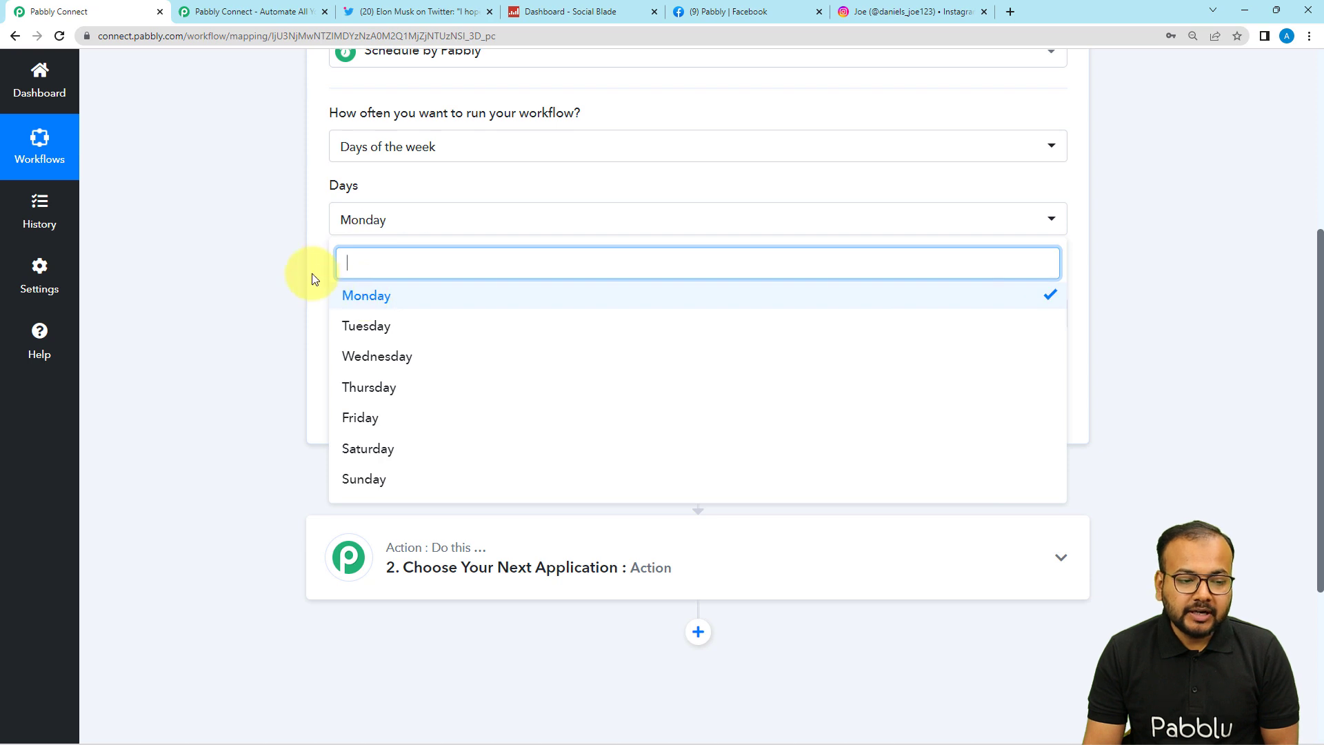
left_click(277, 255)
scroll(276, 254, "down", 2)
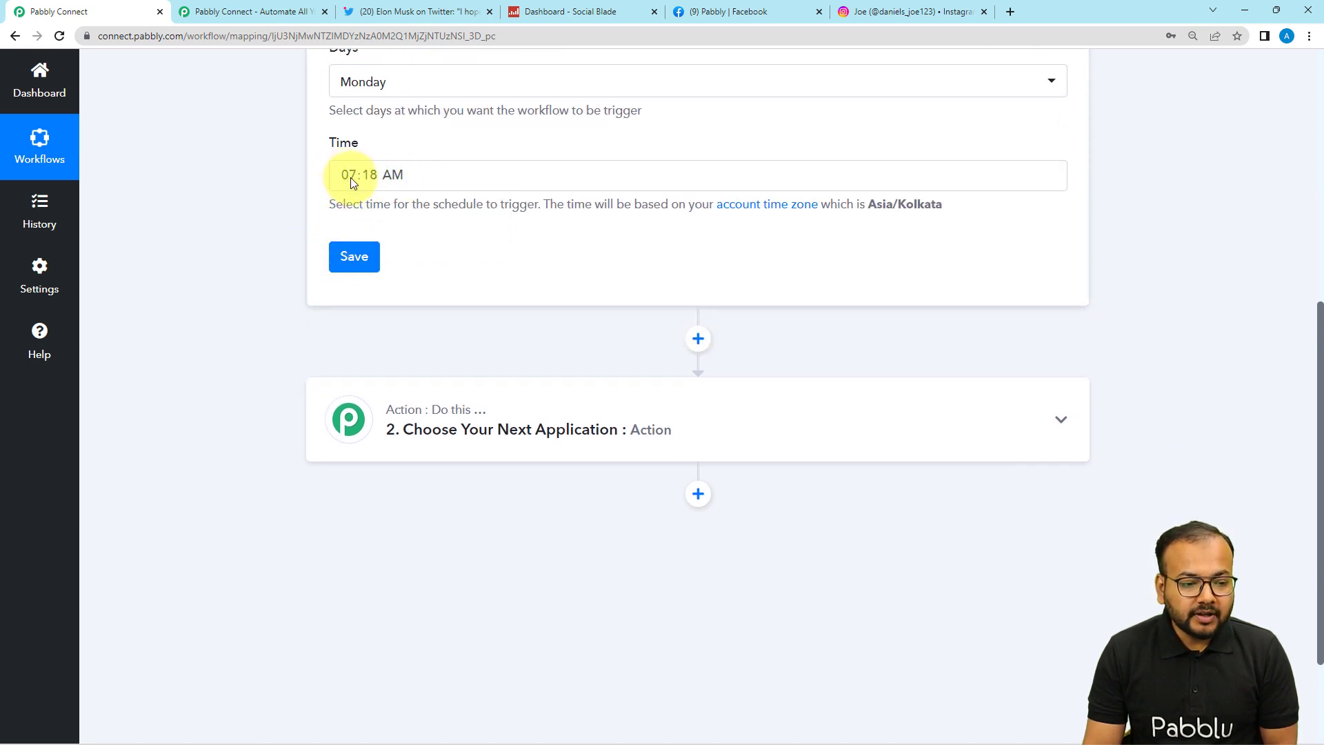
Step: Set the run time to 09:00 AM and save the schedule
left_click(351, 176)
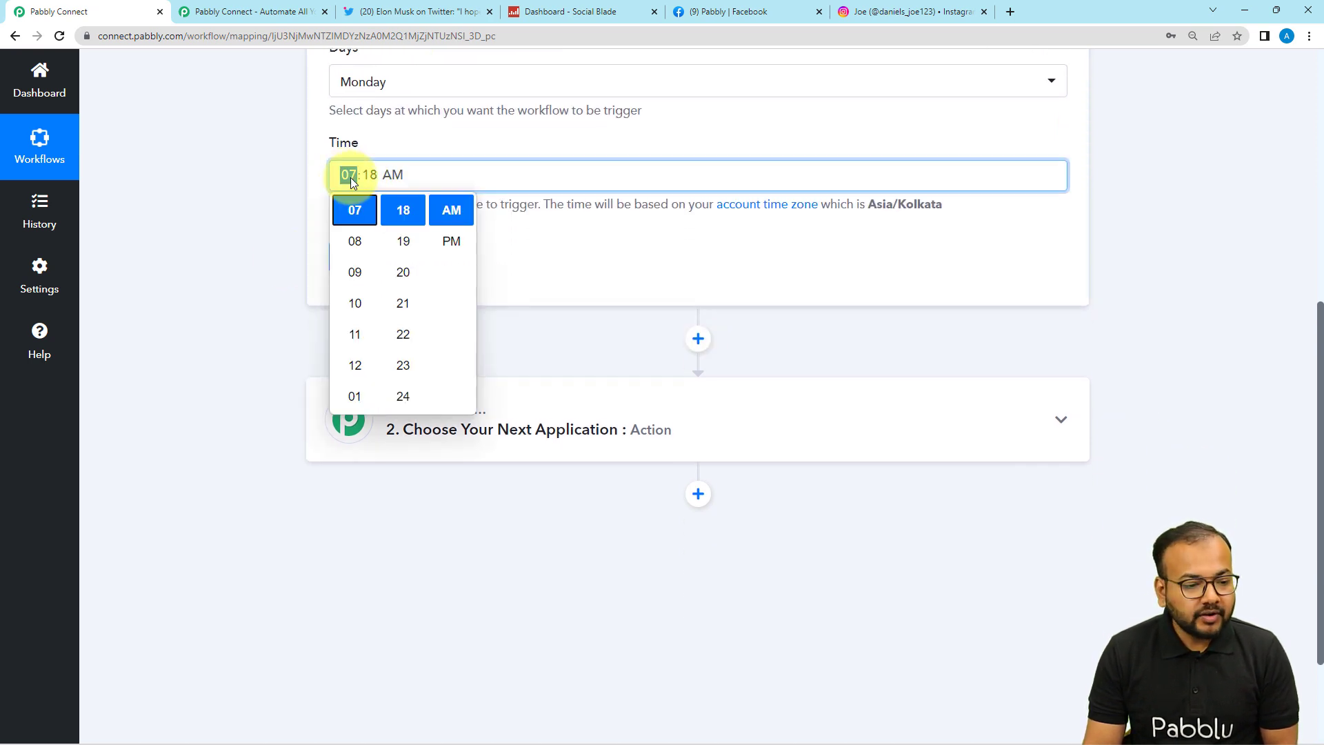
left_click(357, 274)
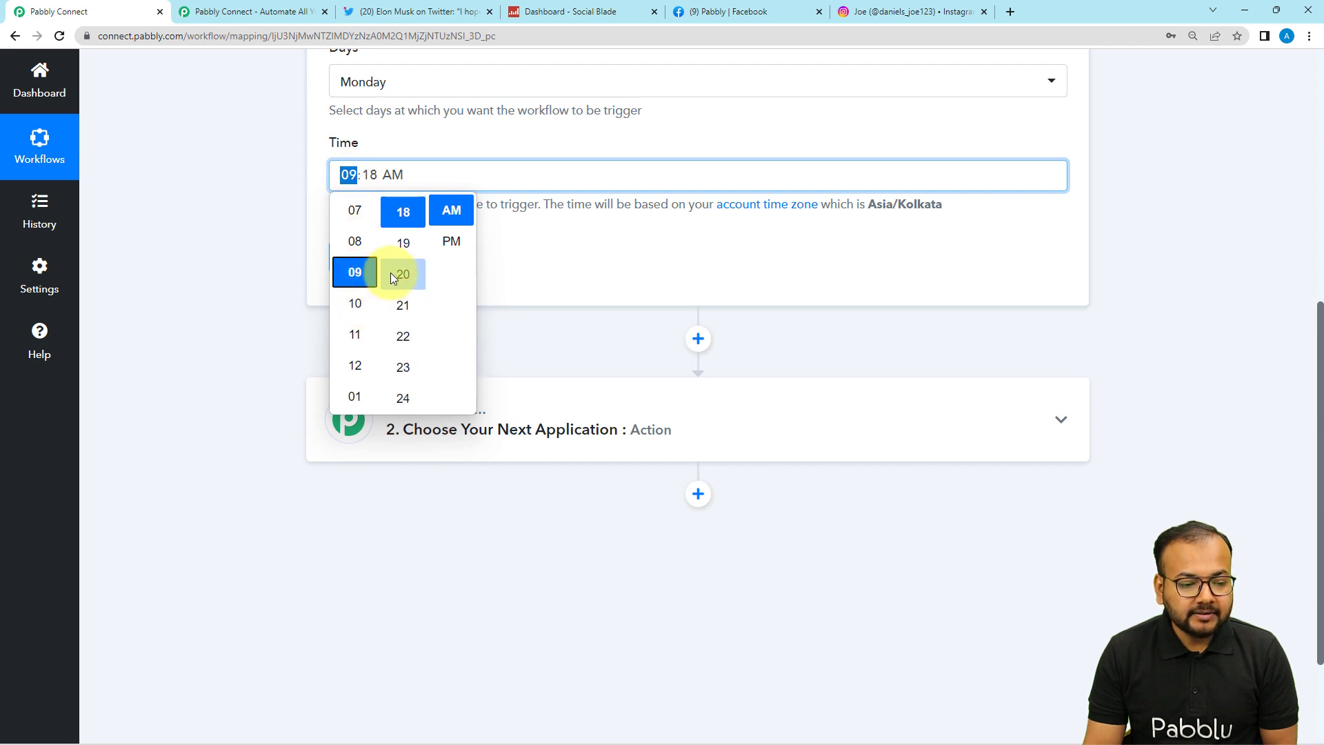
scroll(390, 272, "up", 5)
scroll(400, 267, "up", 3)
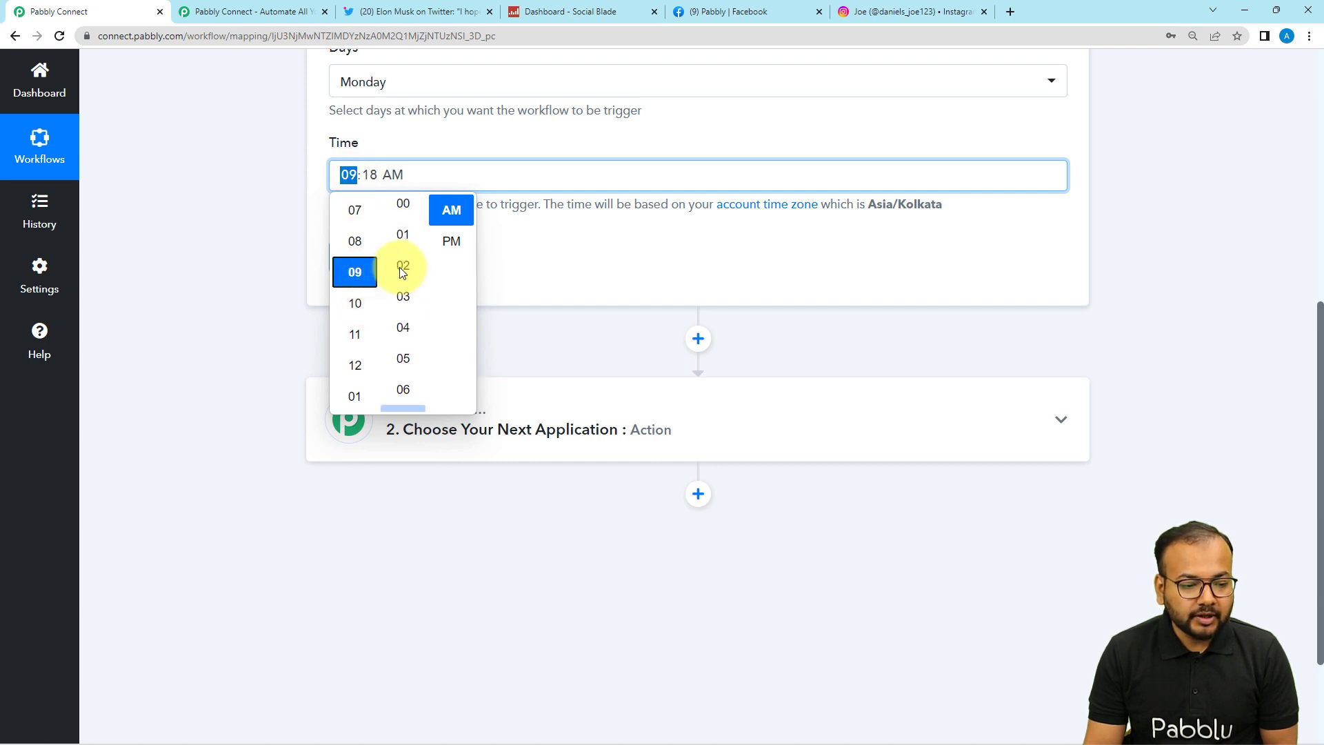
left_click(404, 211)
left_click(243, 231)
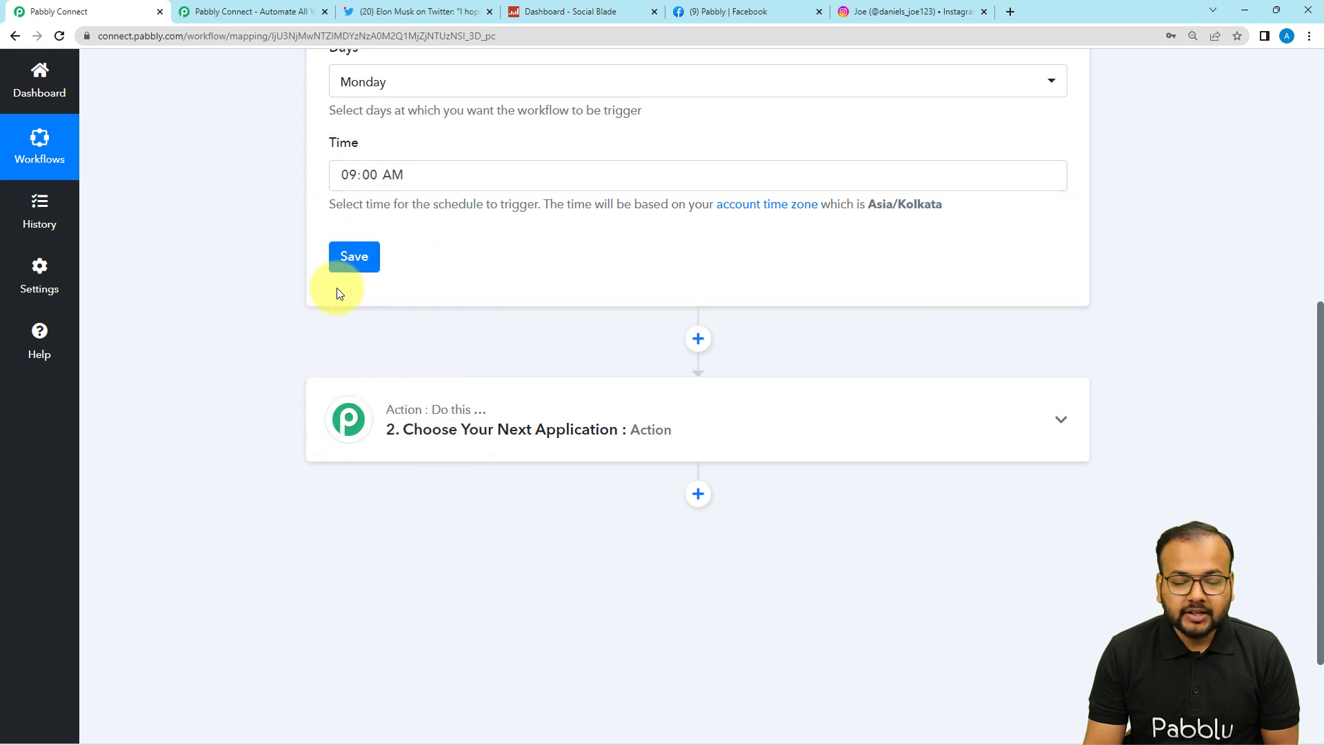
left_click(350, 256)
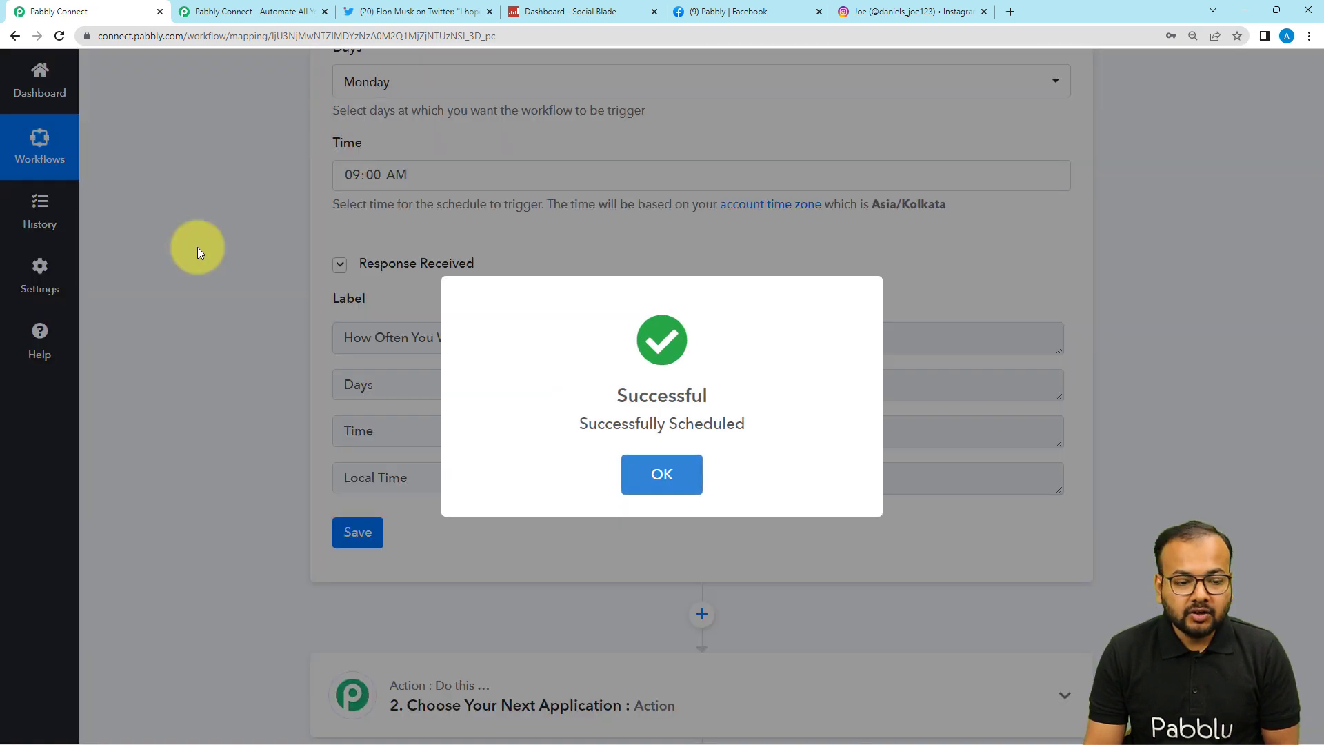
scroll(197, 242, "down", 1)
scroll(197, 243, "down", 5)
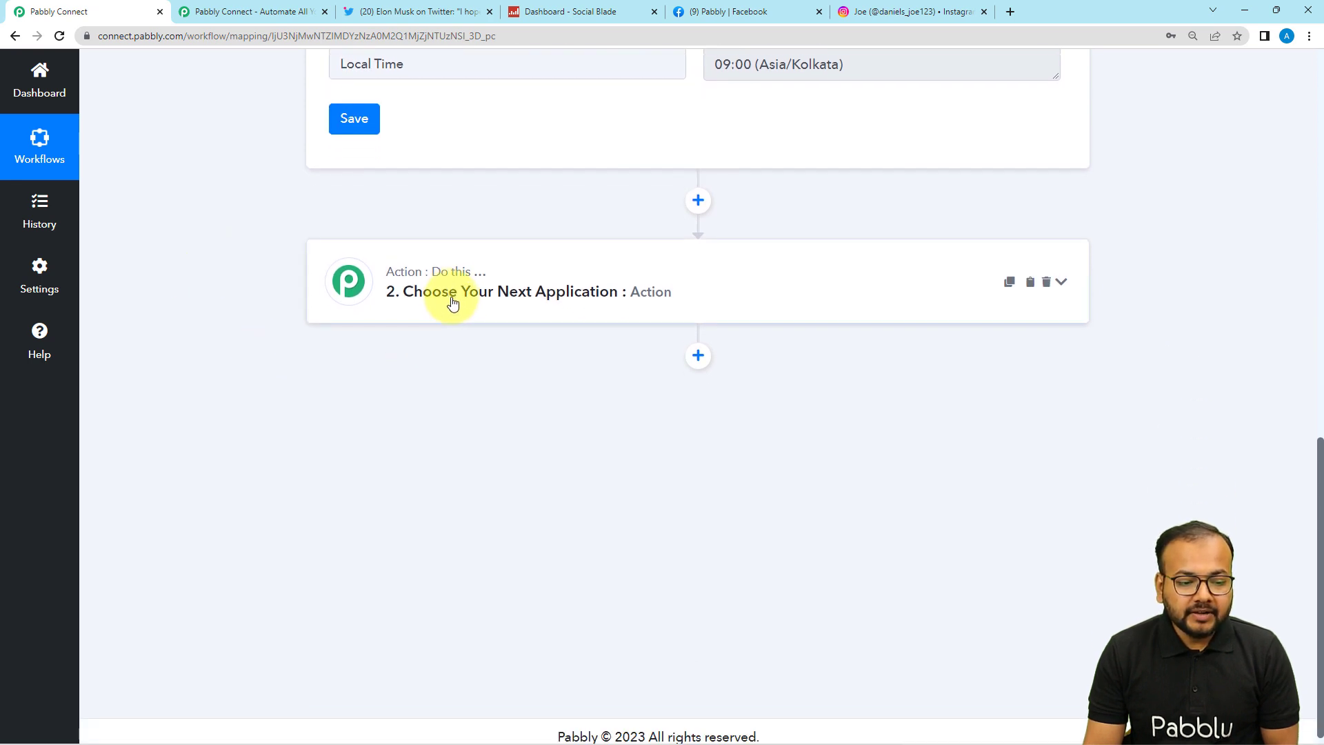
Step: Search 'soci' and choose Social Blade as the action step's app
left_click(414, 298)
scroll(314, 300, "up", 2)
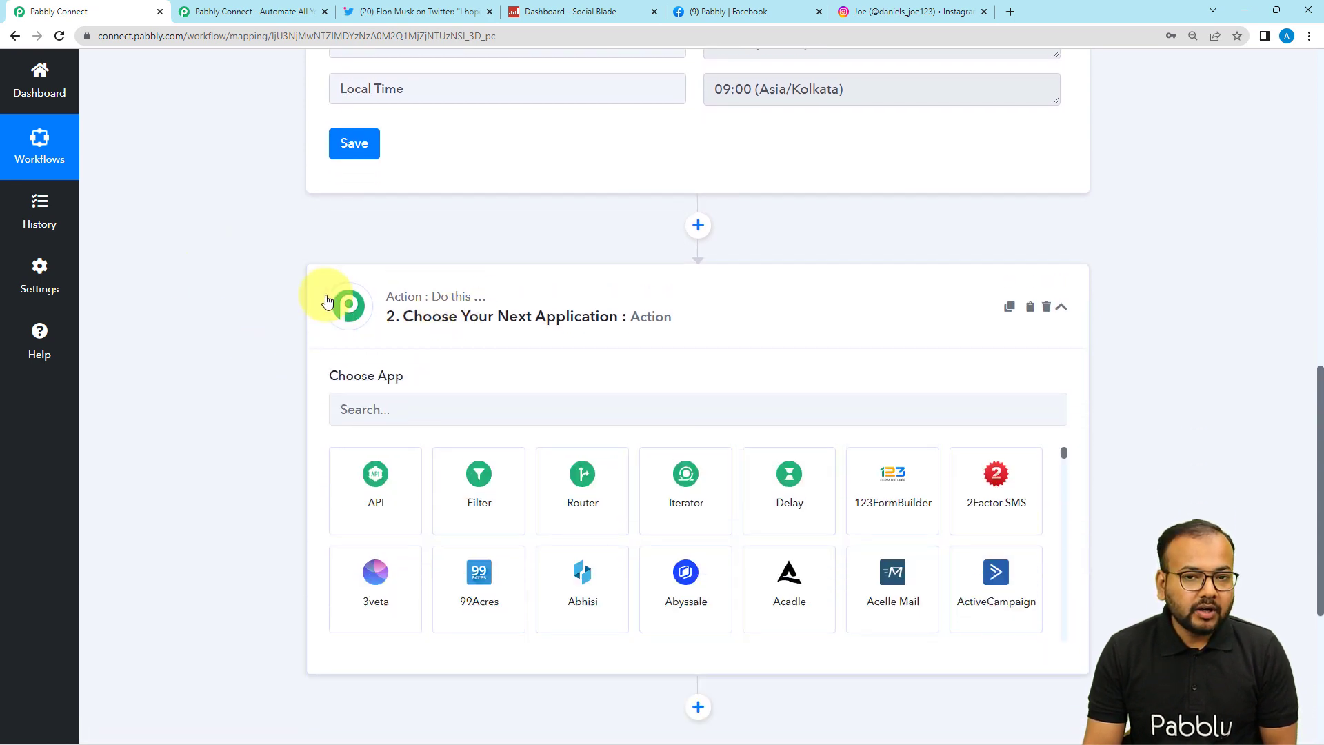
scroll(299, 292, "down", 2)
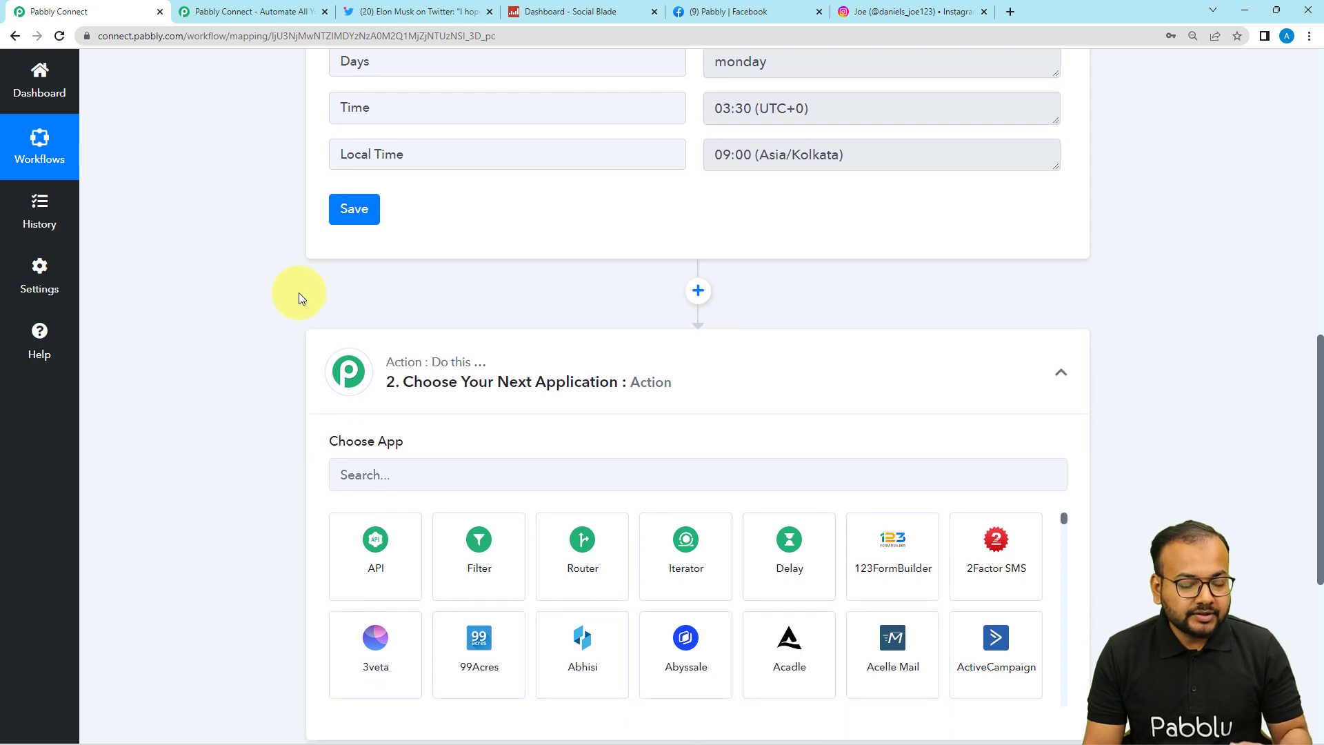
scroll(310, 276, "up", 1)
scroll(234, 315, "down", 2)
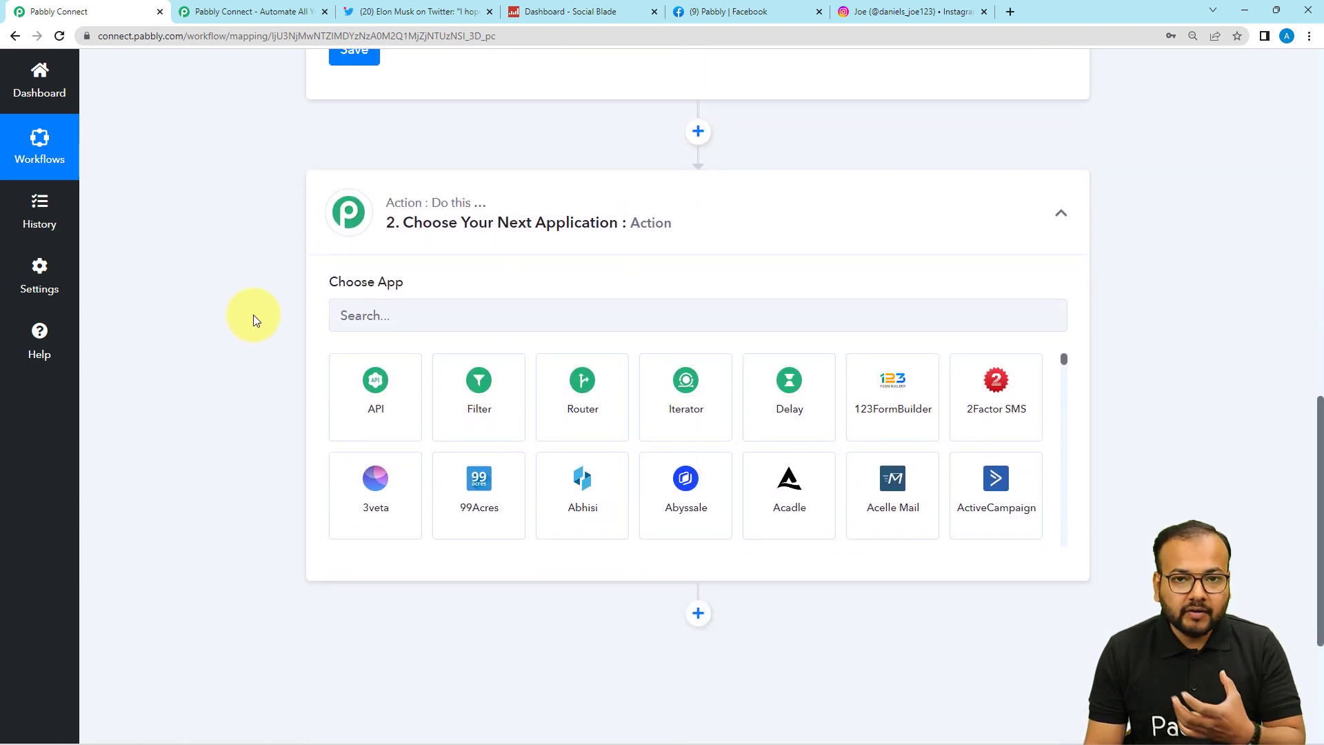
left_click(409, 319)
type("soc")
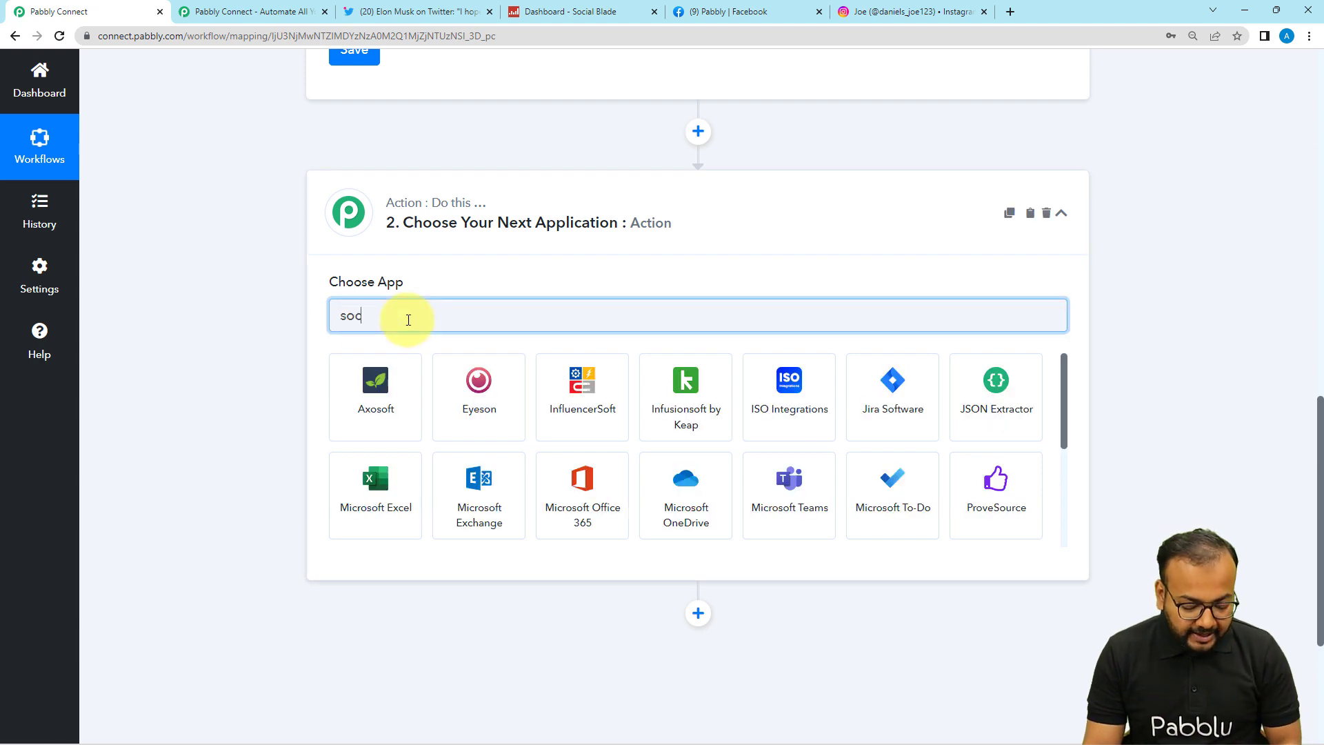
type("ia")
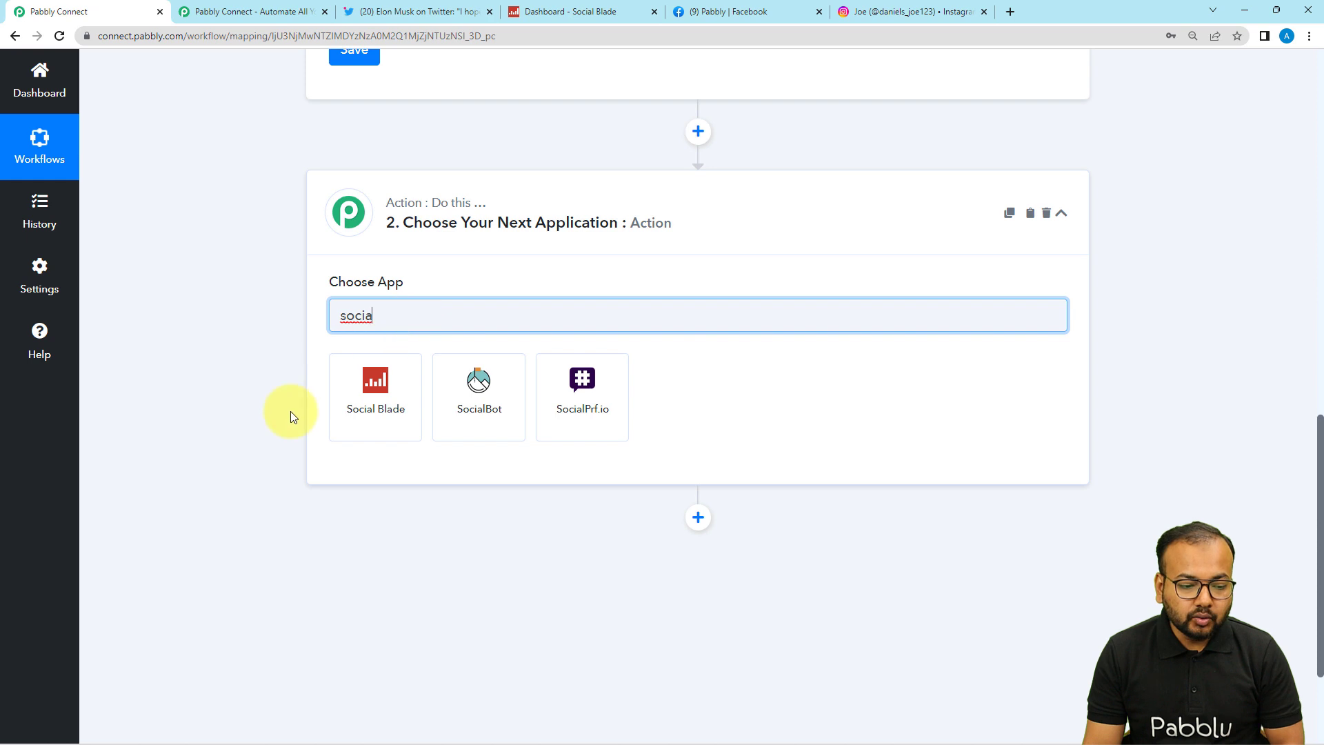
left_click(341, 392)
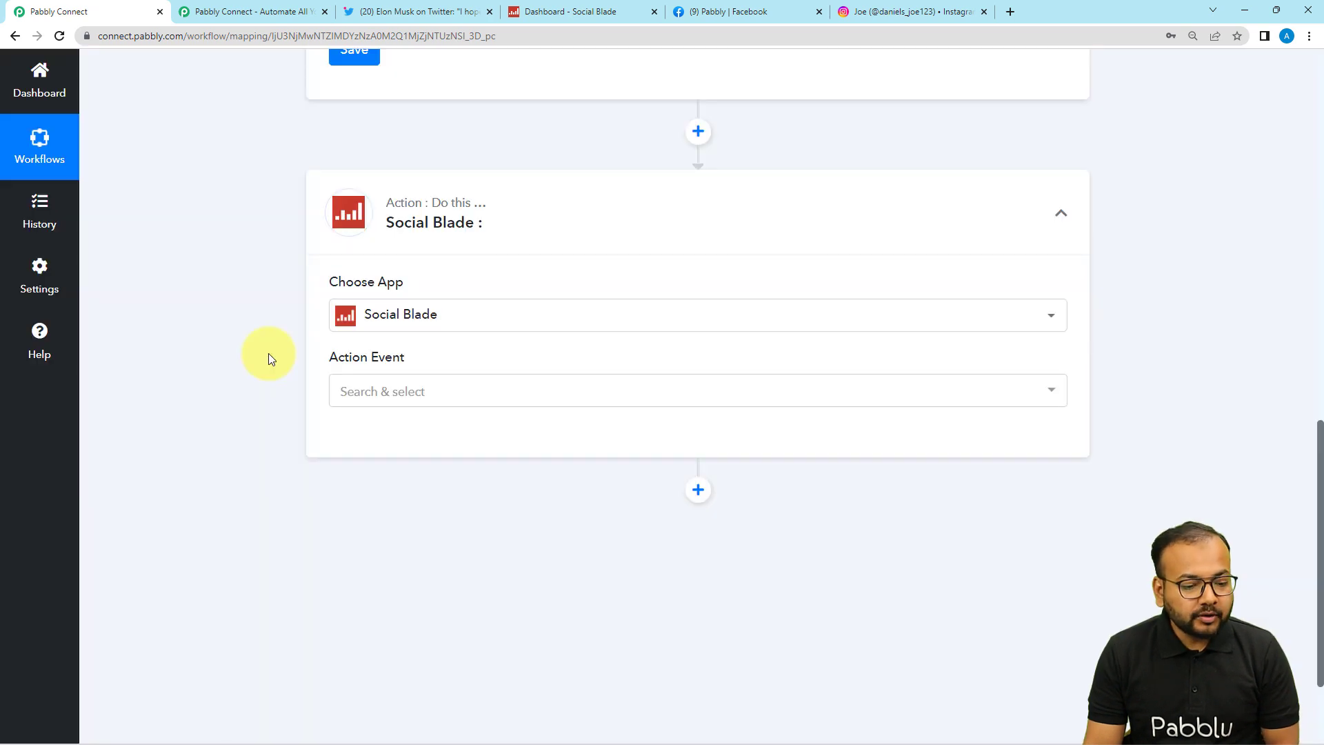
Step: Set the action event to Get Statistics and bring up the Social Blade account connection
scroll(268, 354, "down", 2)
left_click(401, 264)
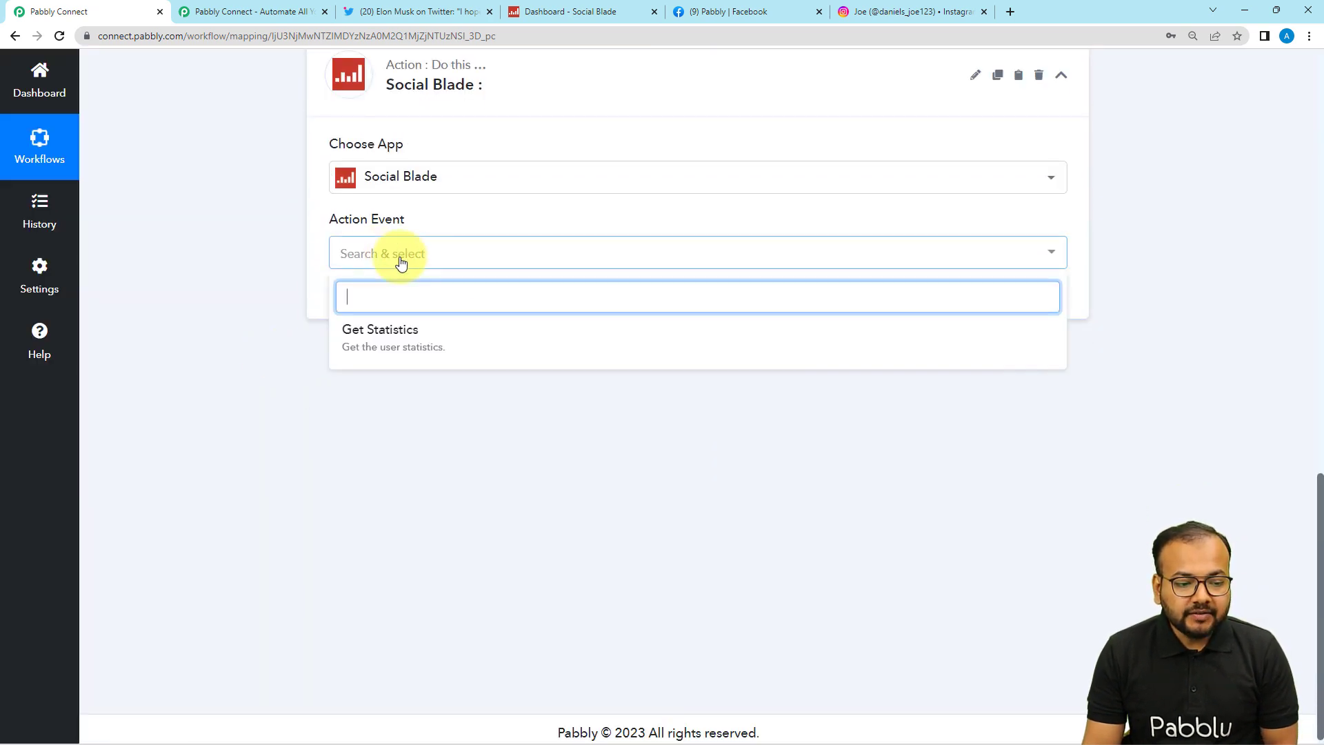
left_click(413, 338)
left_click(356, 309)
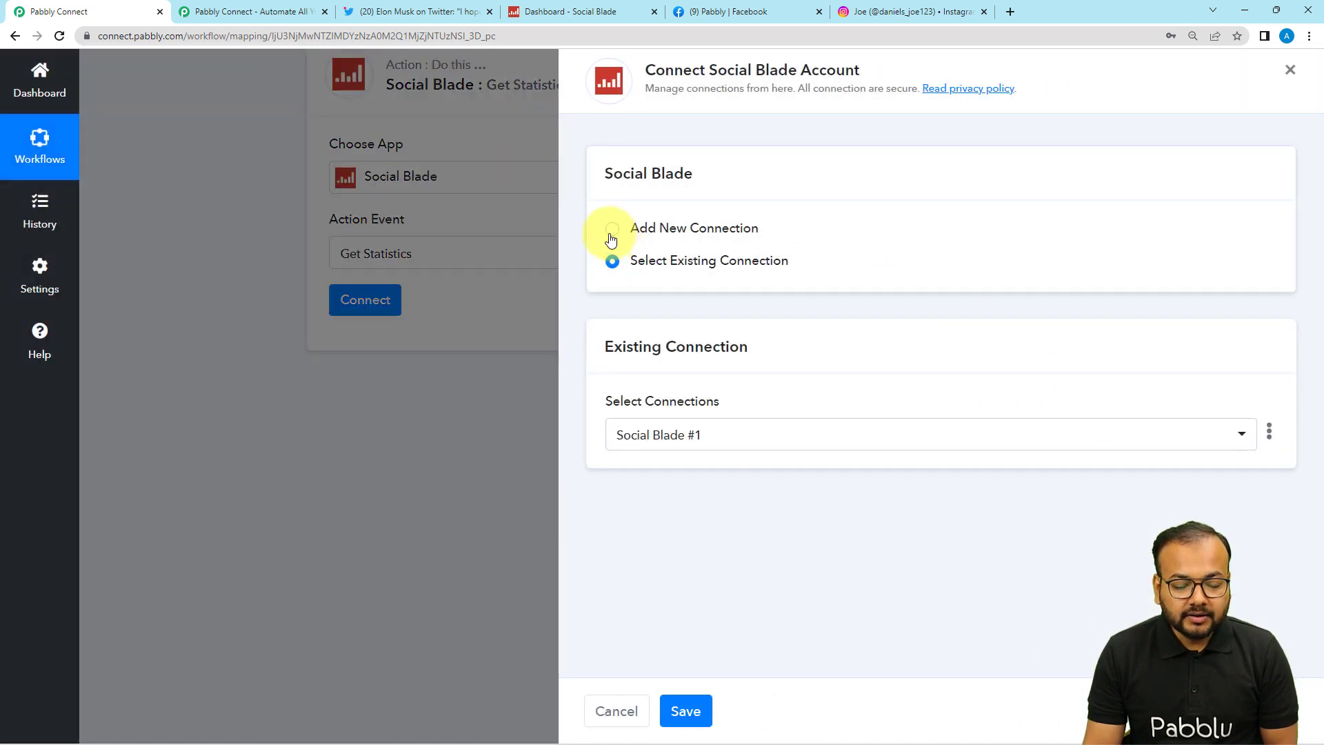
Step: Choose Add New Connection for Social Blade and load the Client ID help page in a new tab
left_click(611, 235)
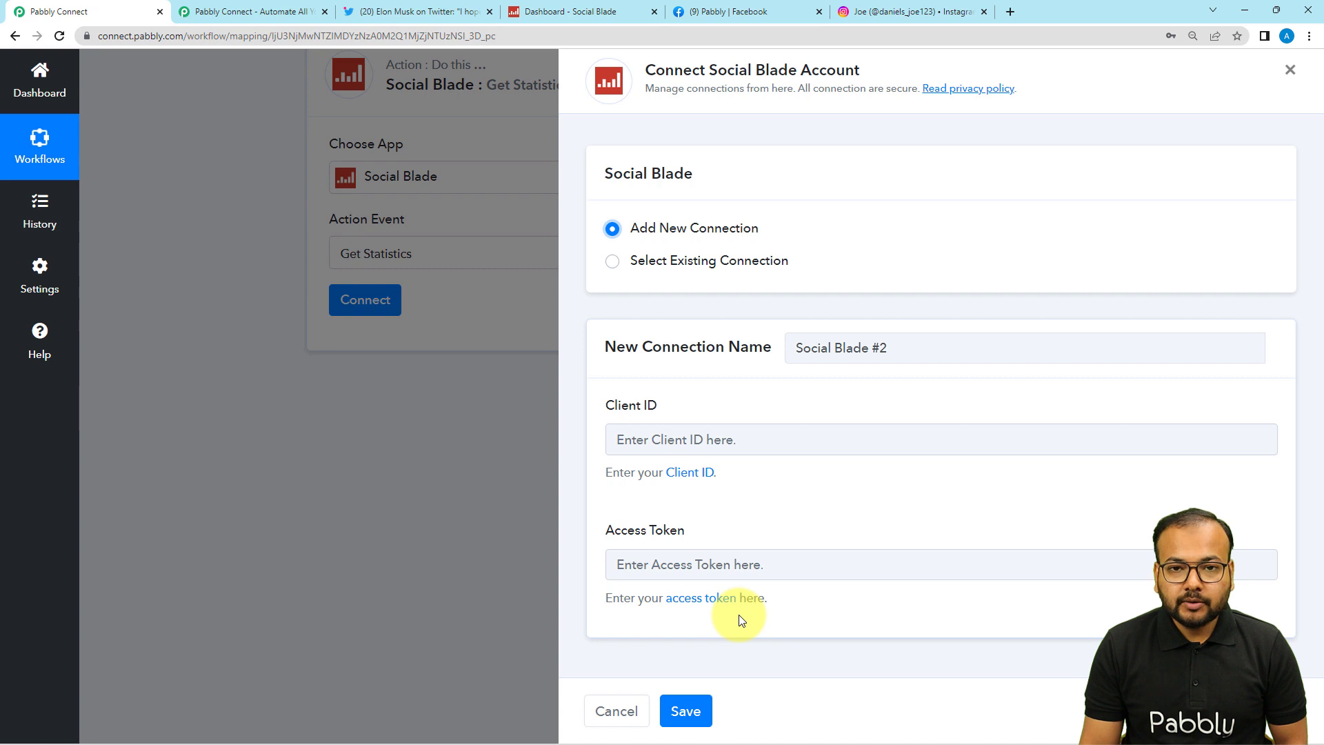
right_click(679, 472)
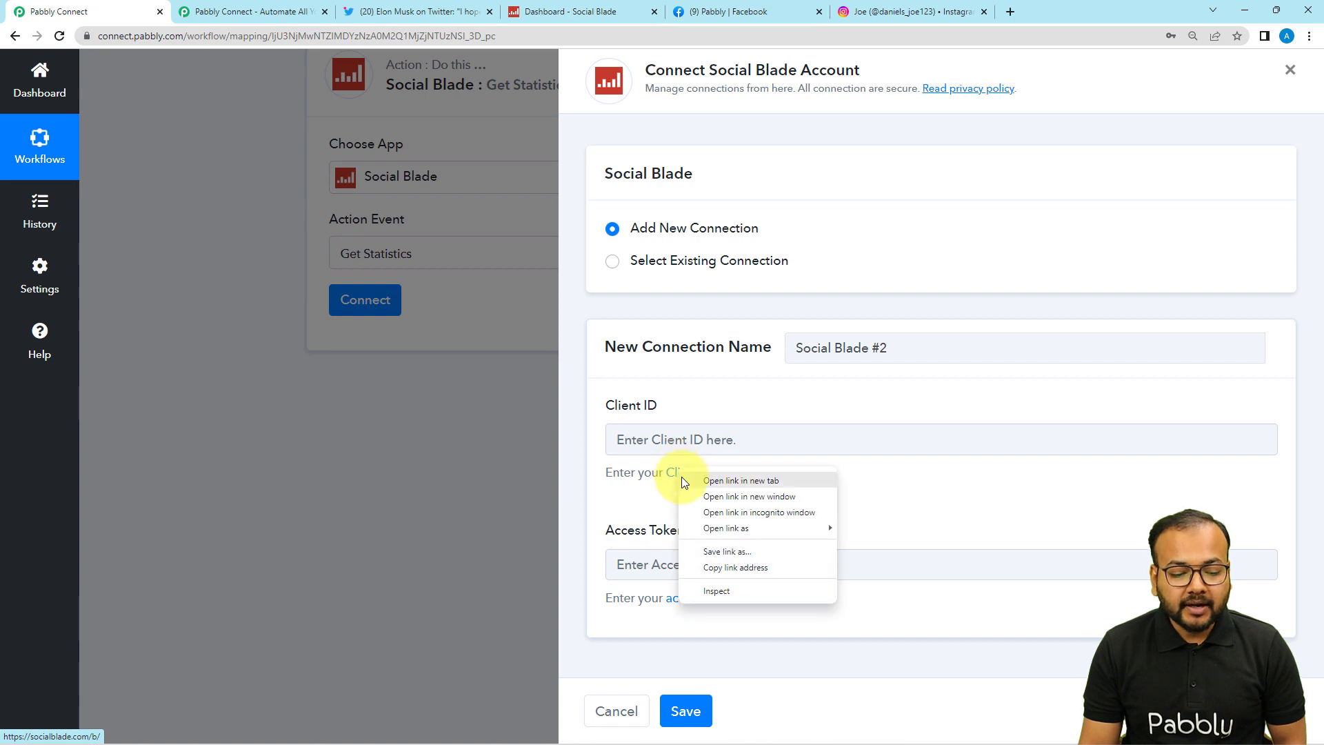
left_click(737, 481)
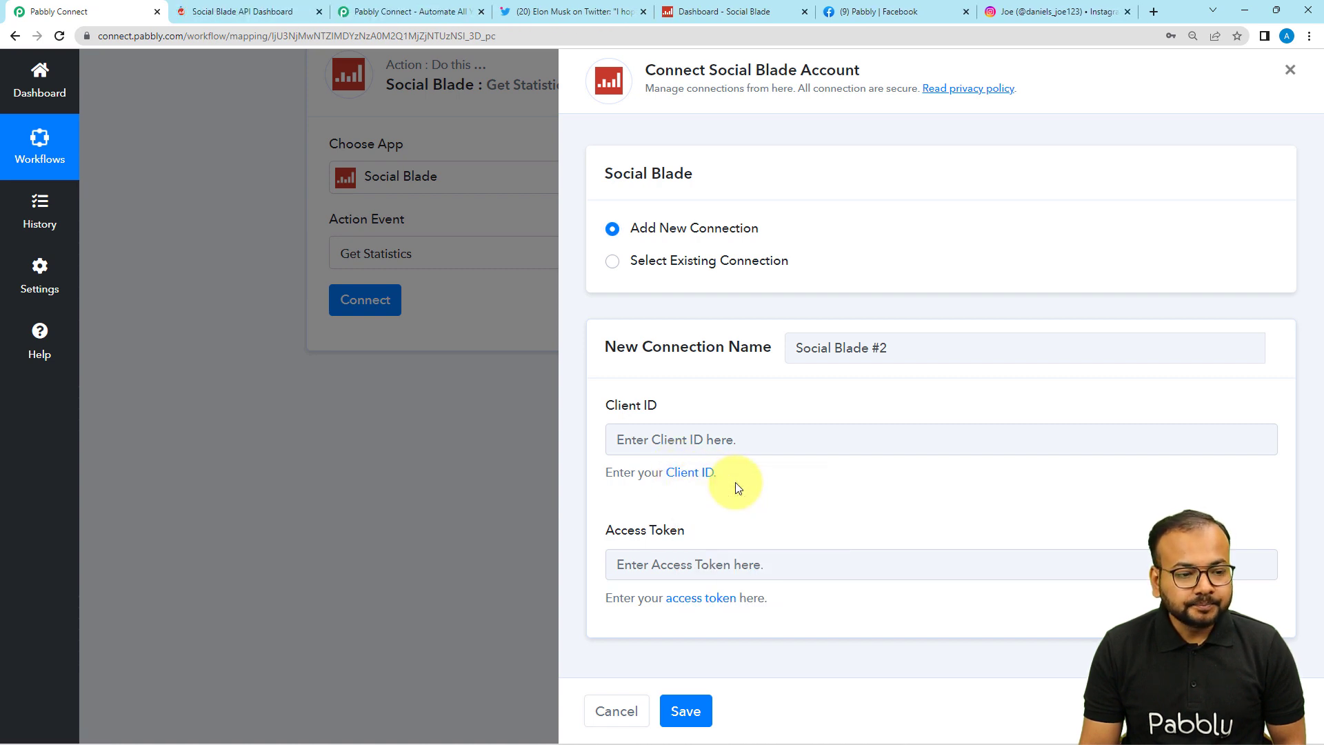
Step: Copy the client ID from the Social Blade API dashboard into Pabbly's Client ID field
left_click(260, 10)
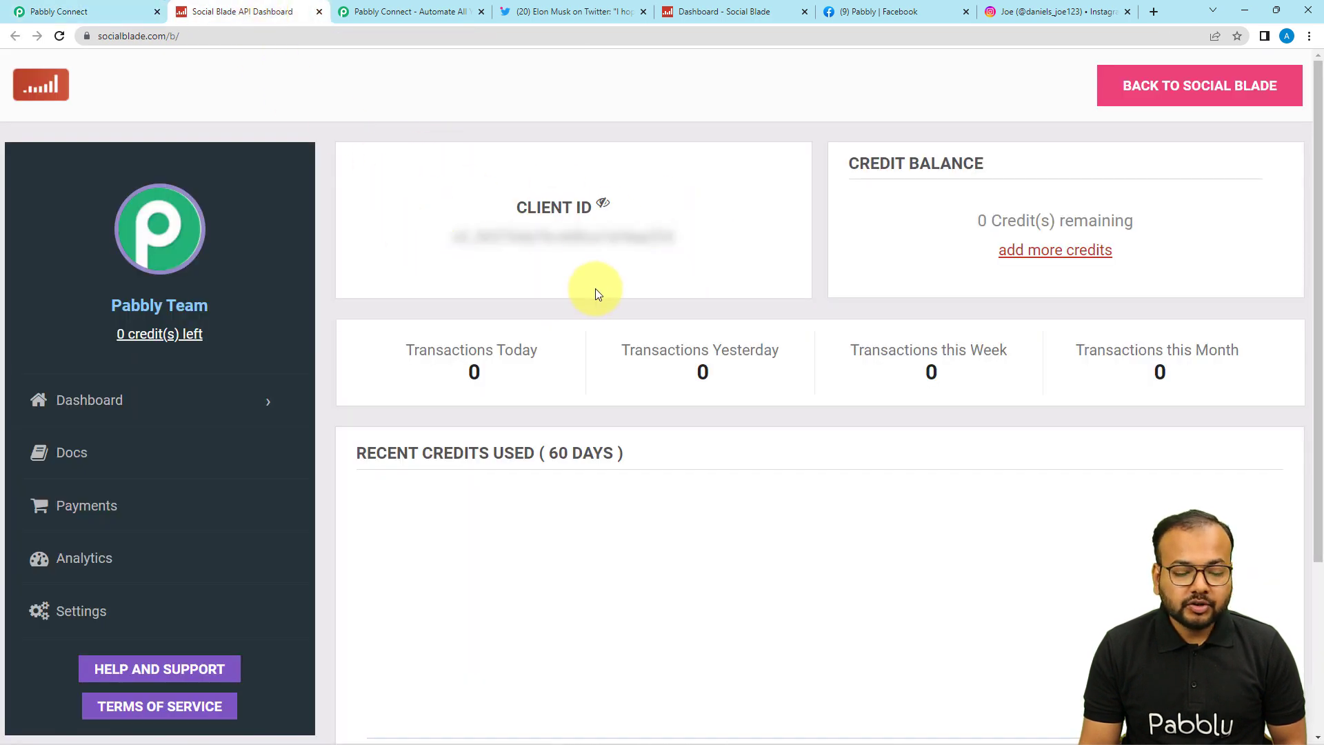
left_click(603, 204)
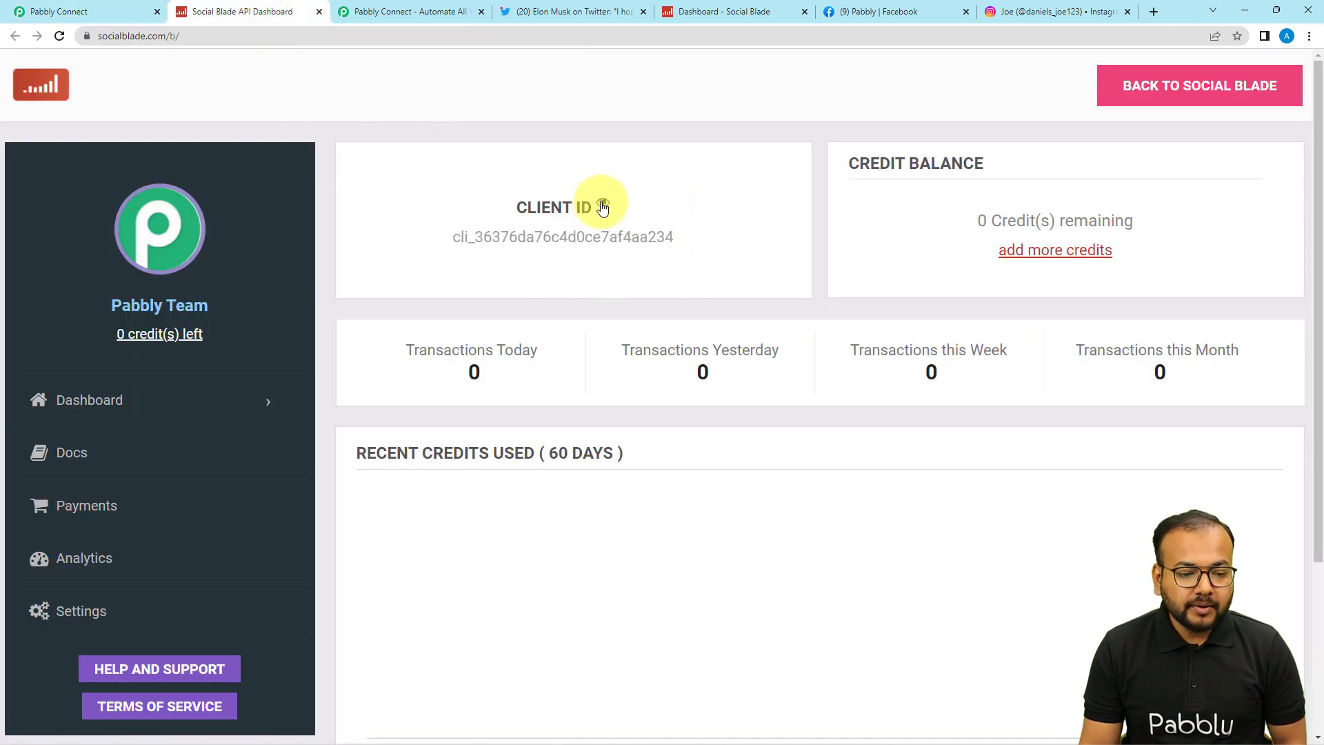
double_click(547, 237)
right_click(545, 239)
left_click(560, 256)
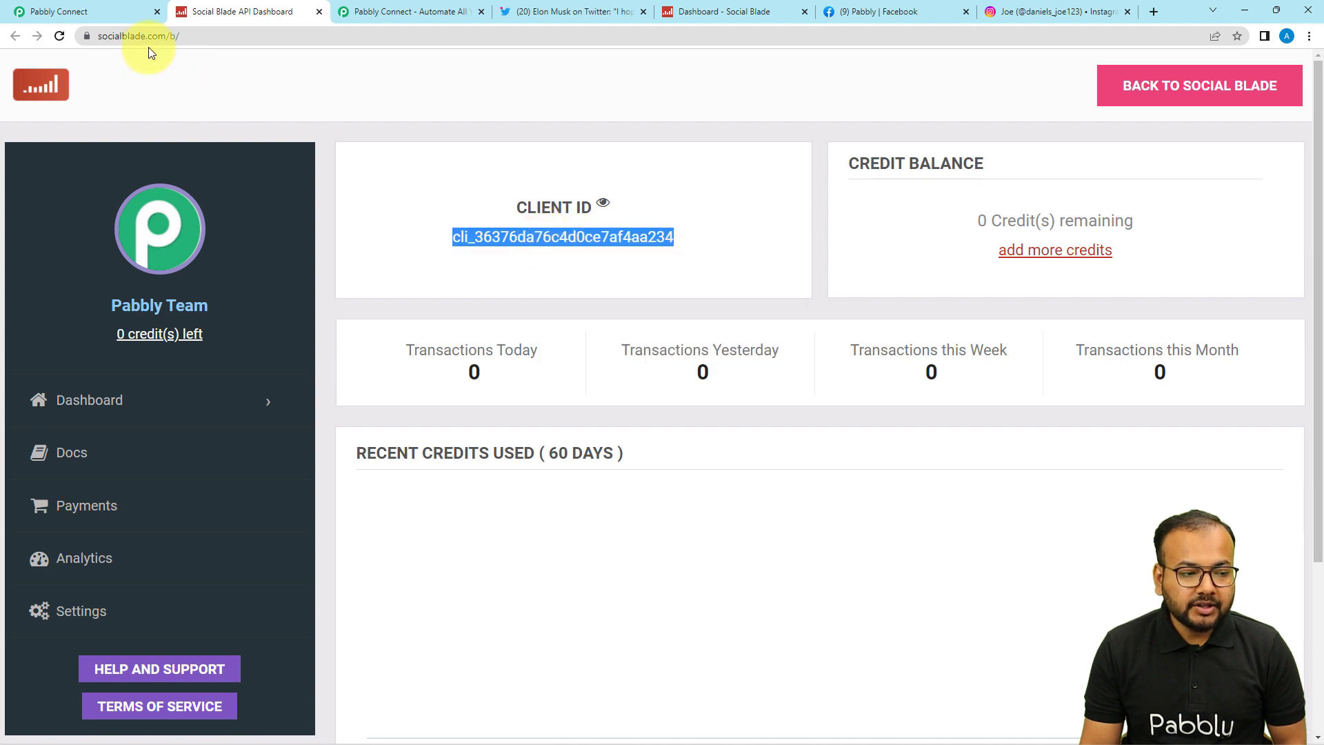
left_click(141, 14)
right_click(681, 434)
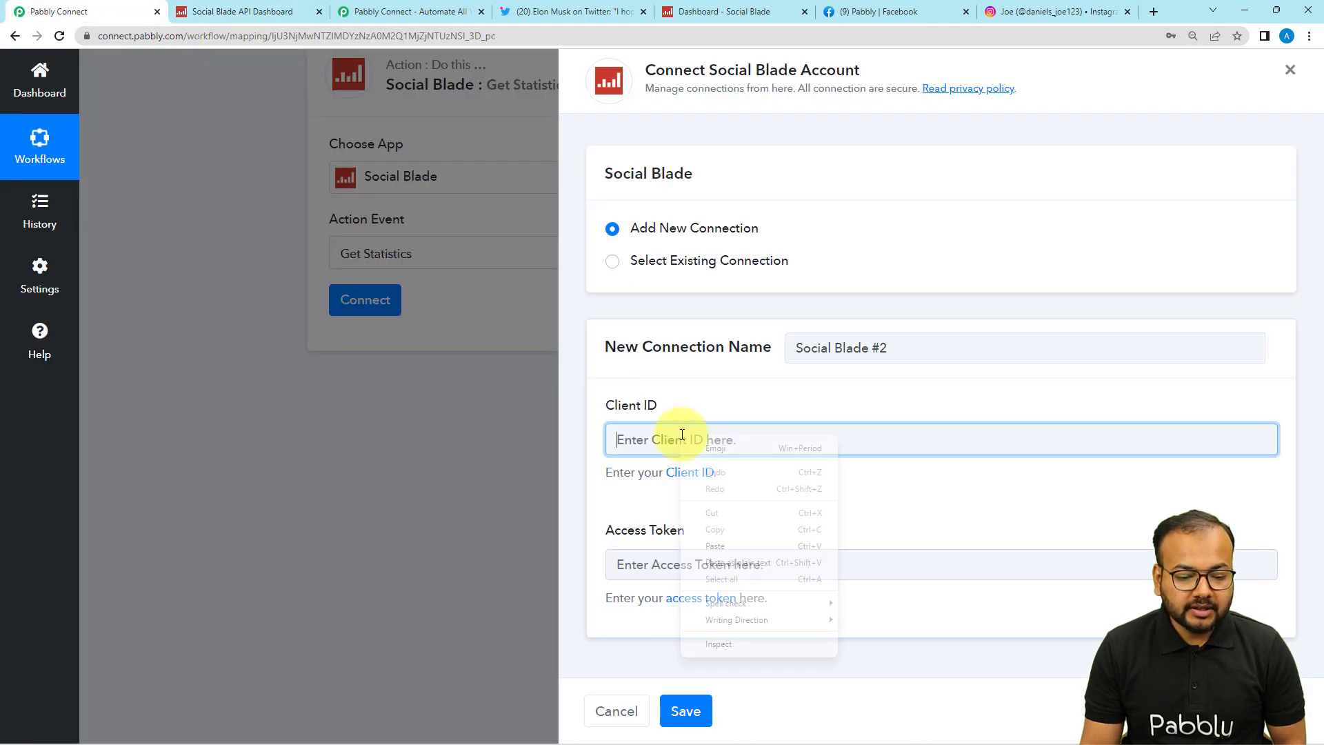
left_click(726, 545)
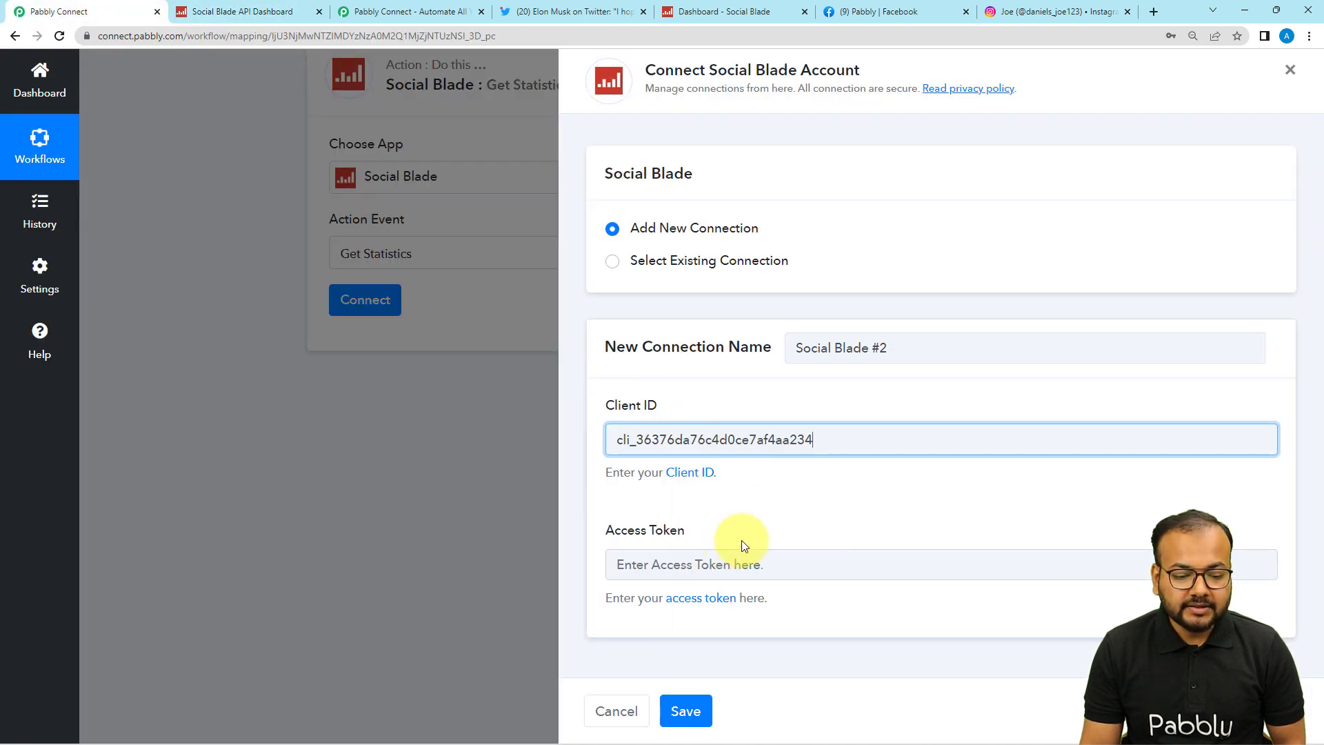
Step: Copy the current Social Blade token into the Access Token field and save the connection
right_click(698, 599)
left_click(722, 476)
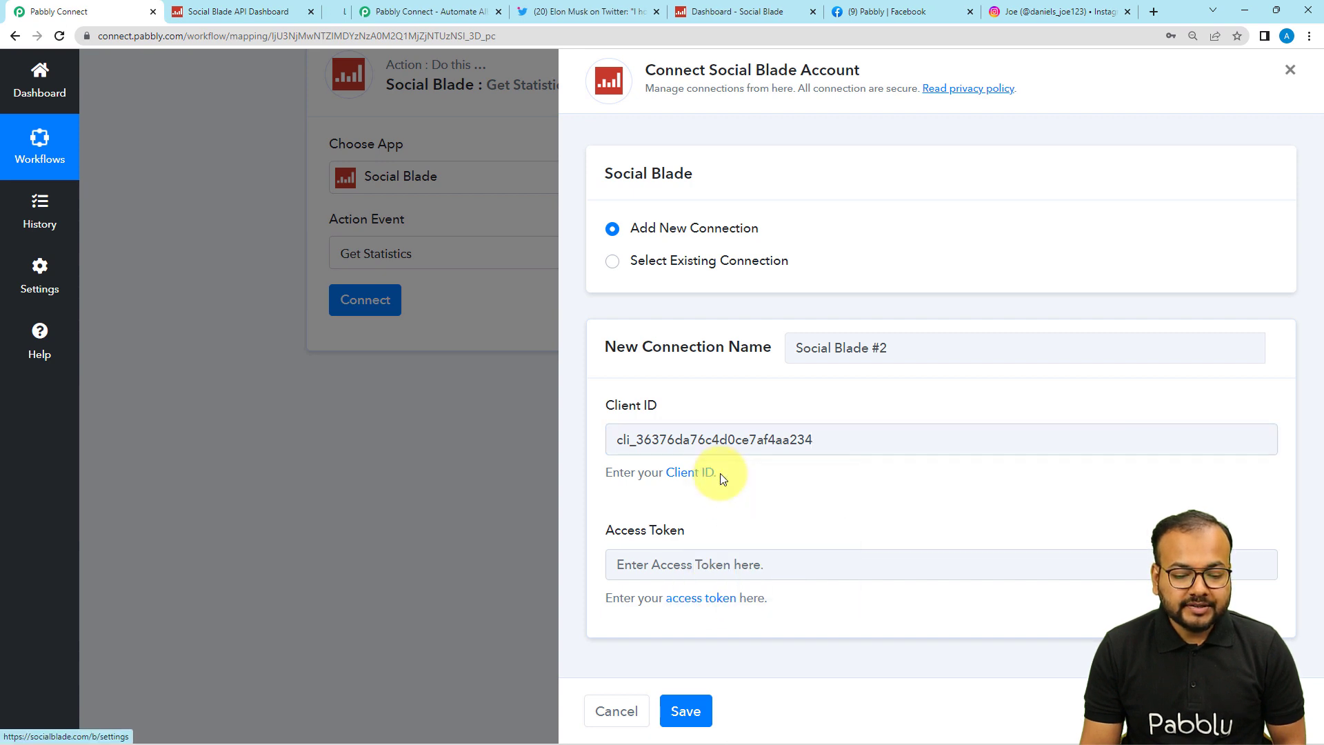
left_click(313, 12)
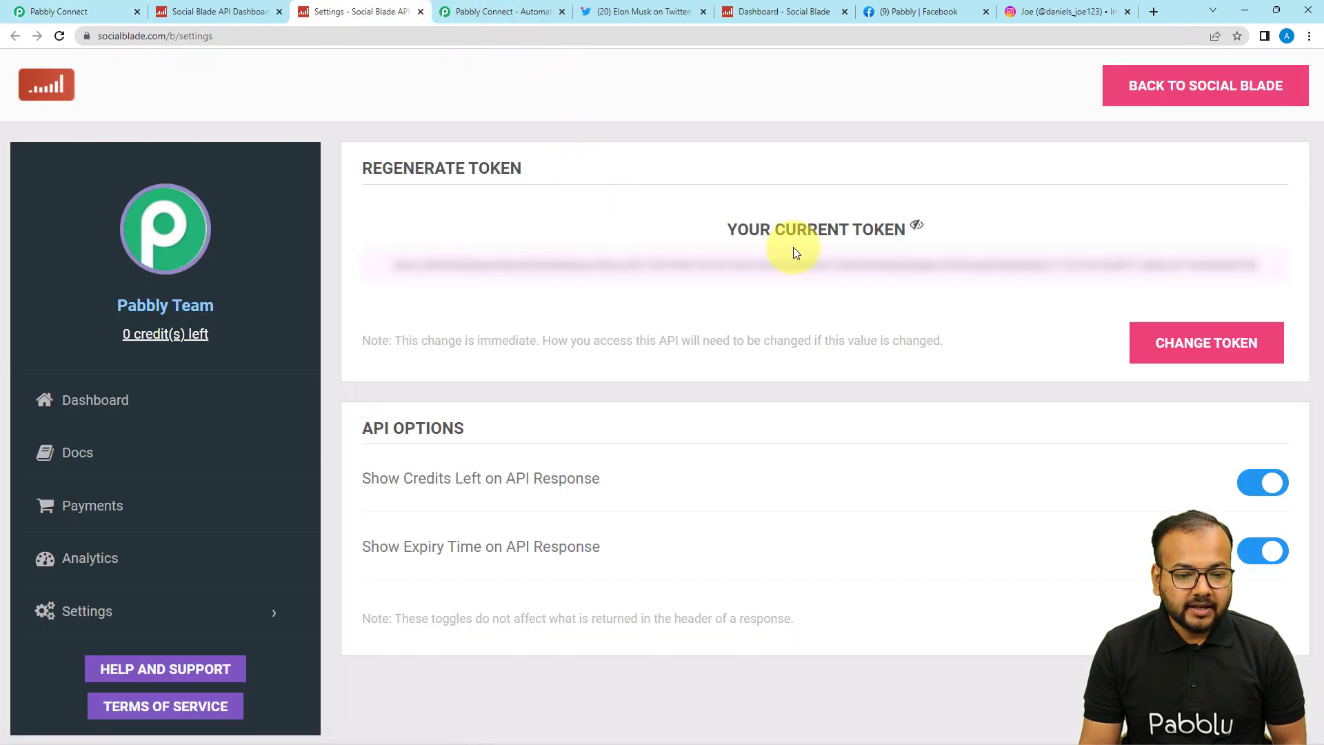
double_click(776, 270)
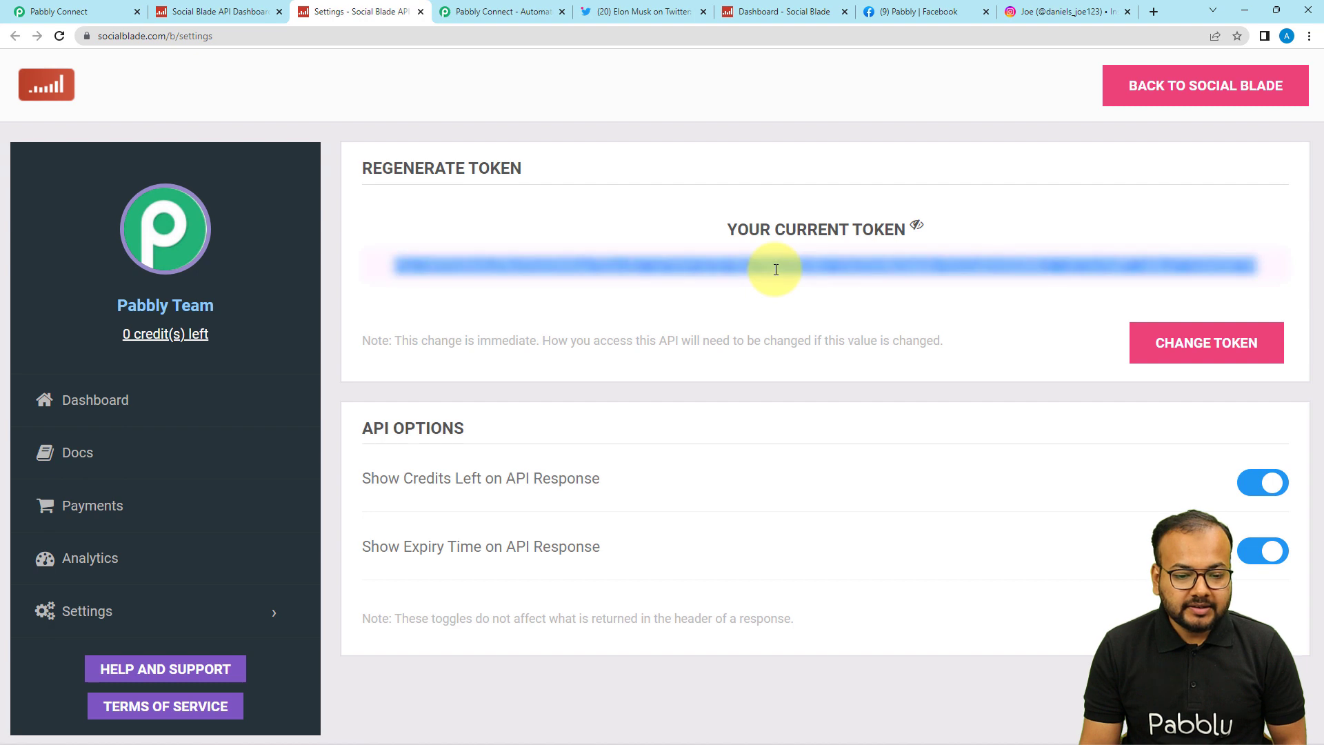
left_click(917, 224)
double_click(880, 265)
right_click(881, 265)
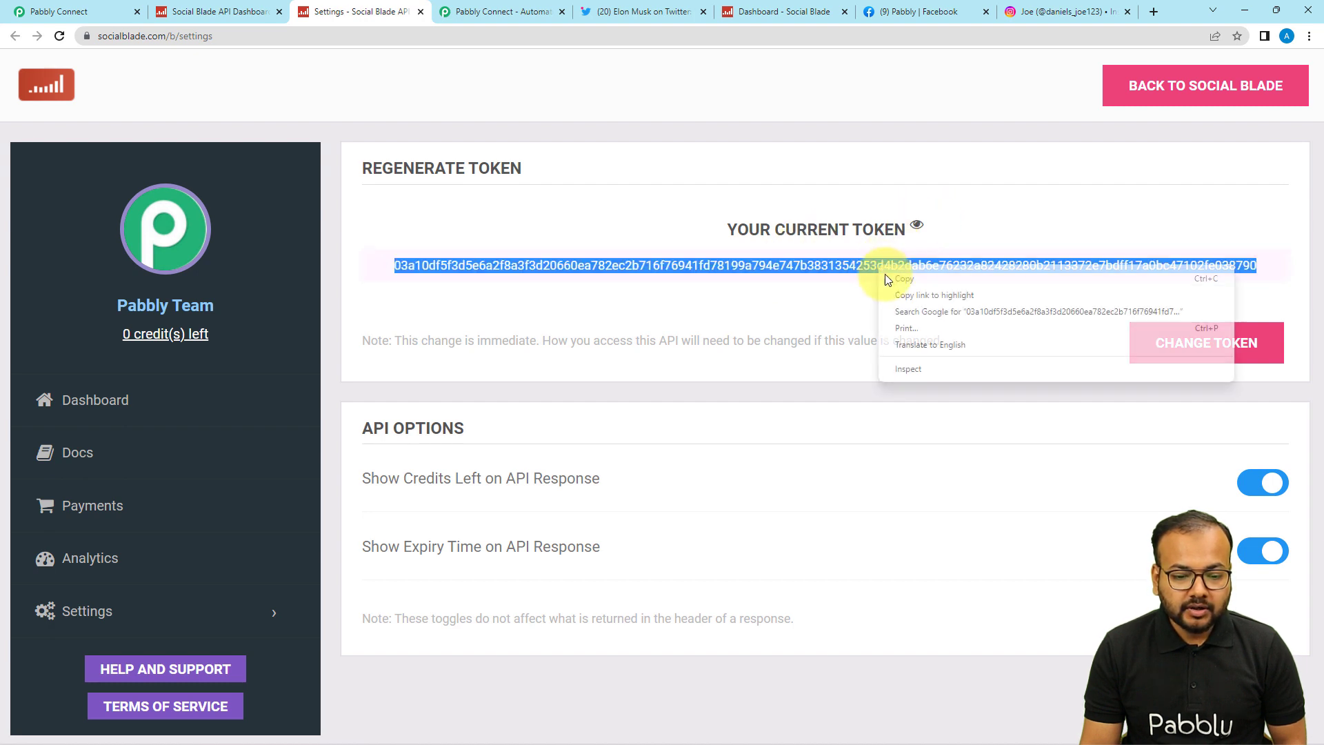
left_click(890, 277)
left_click(97, 11)
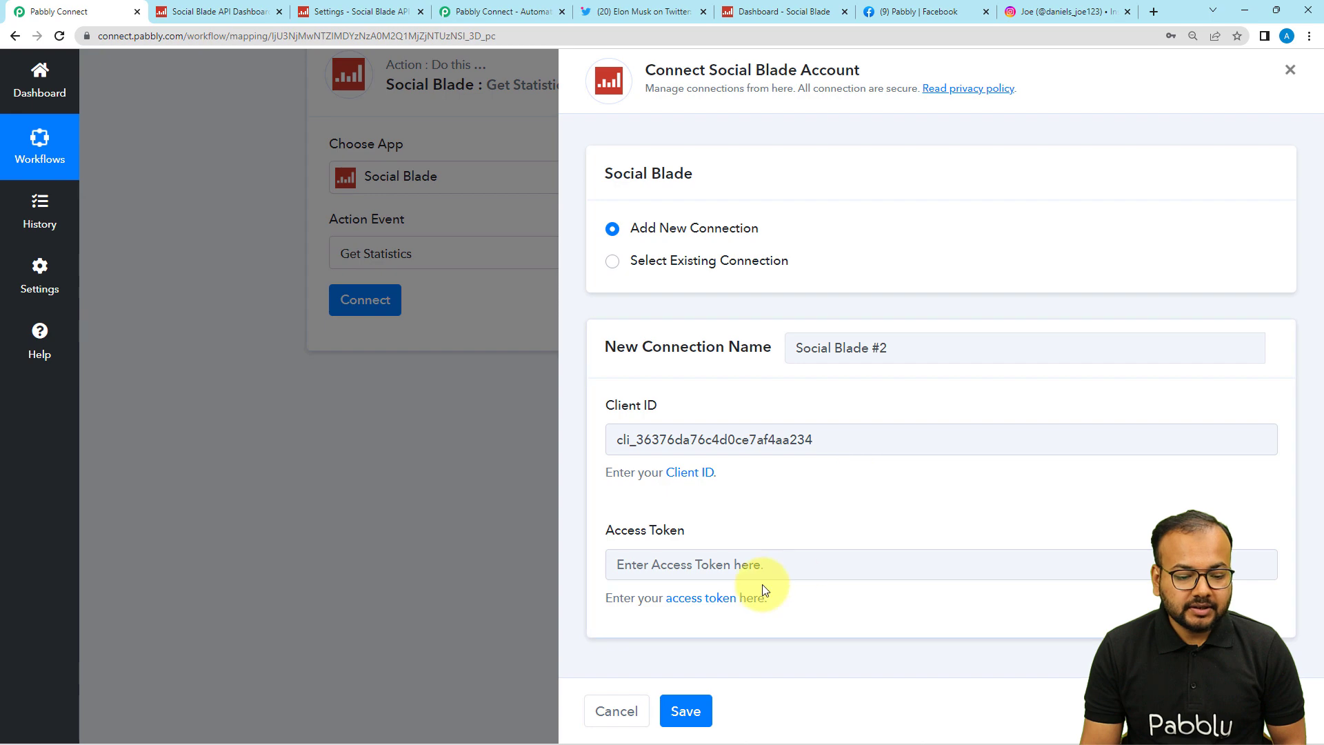
left_click(751, 564)
right_click(755, 564)
left_click(796, 449)
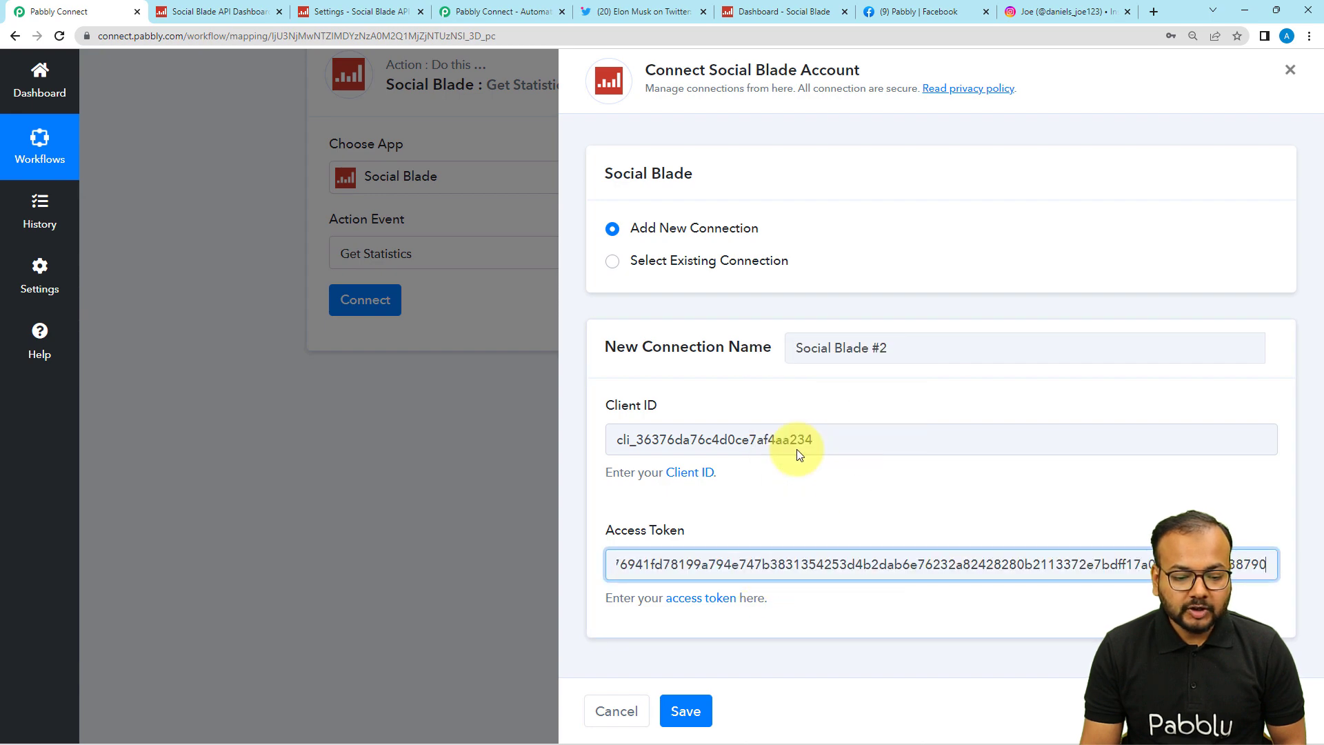
left_click(685, 711)
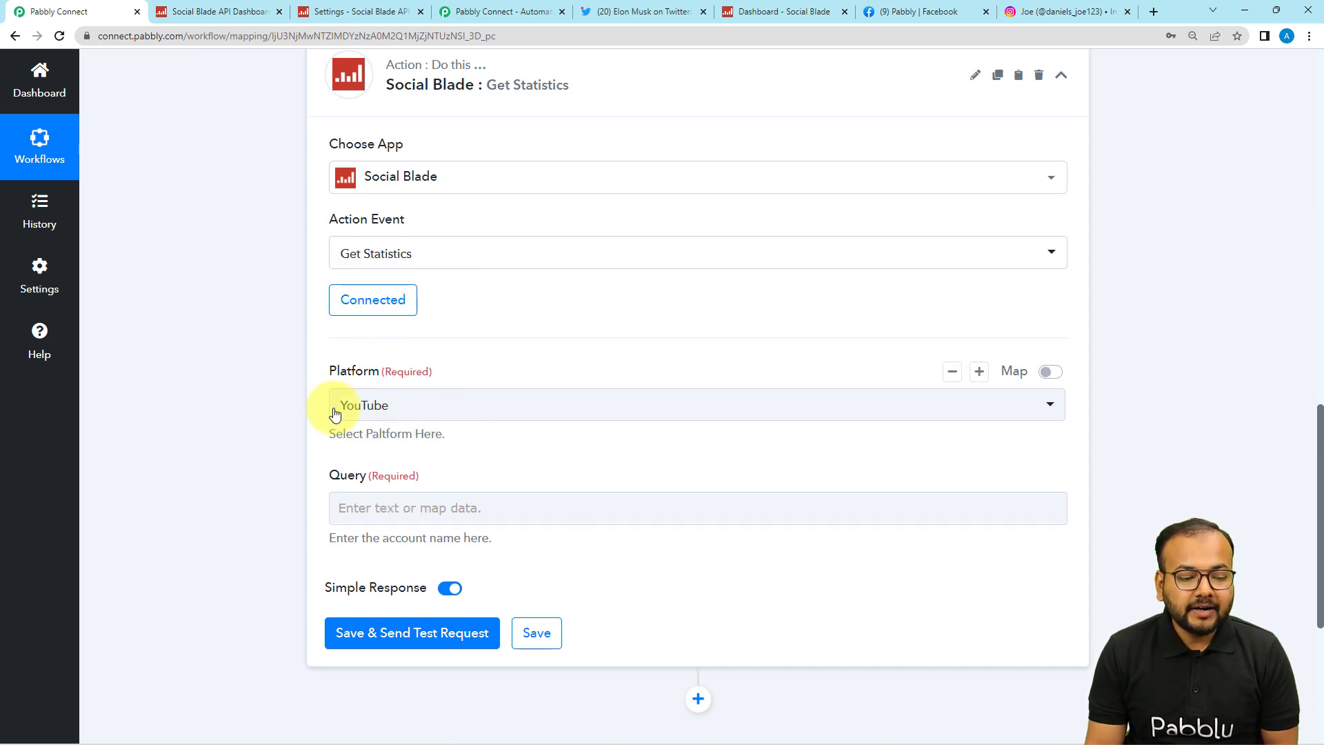
Step: Set the Social Blade step's Platform to Twitter
scroll(335, 413, "down", 2)
left_click(468, 265)
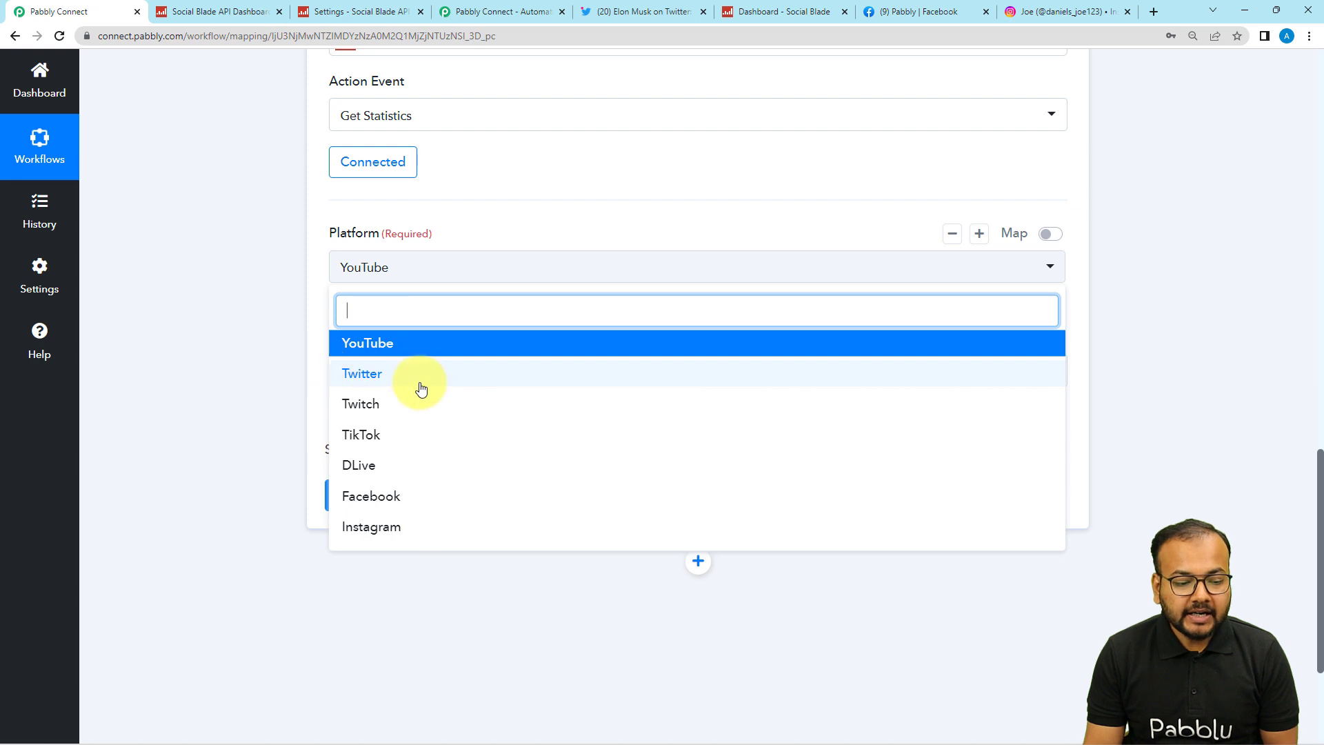
left_click(379, 385)
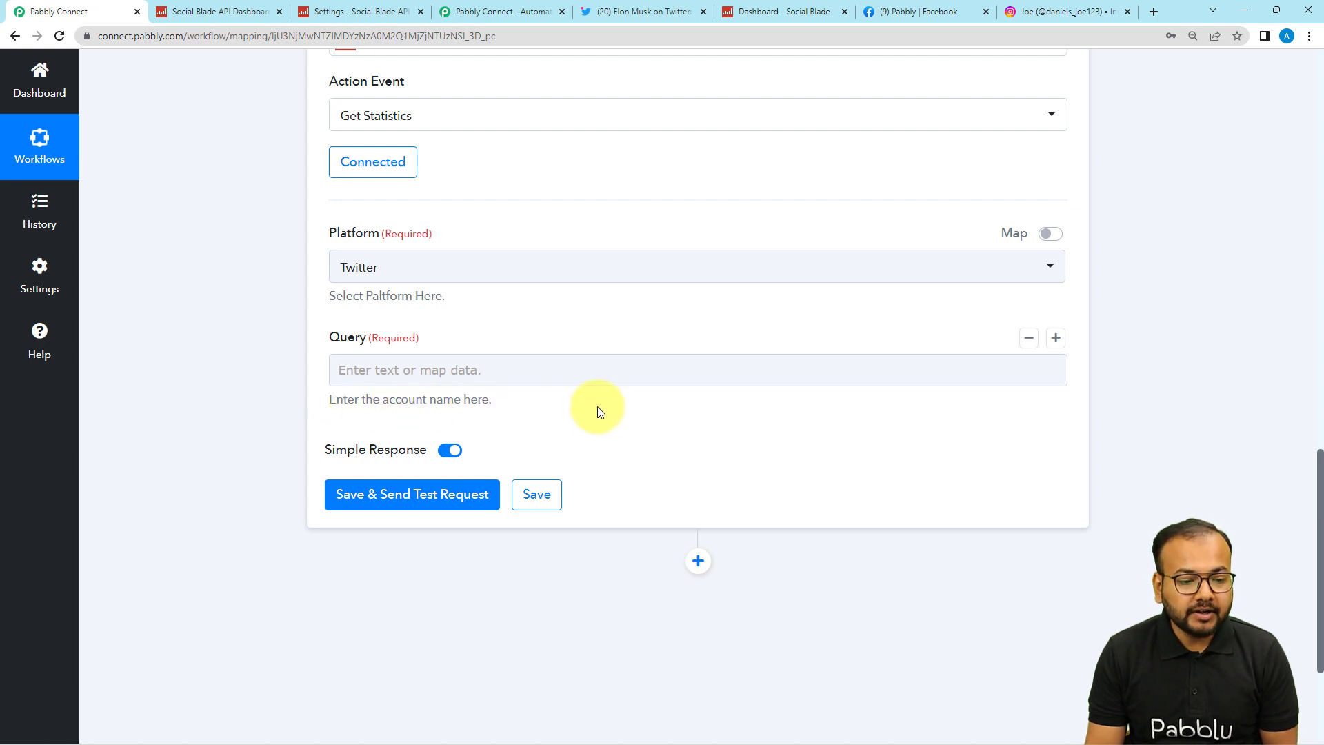
scroll(601, 407, "up", 3)
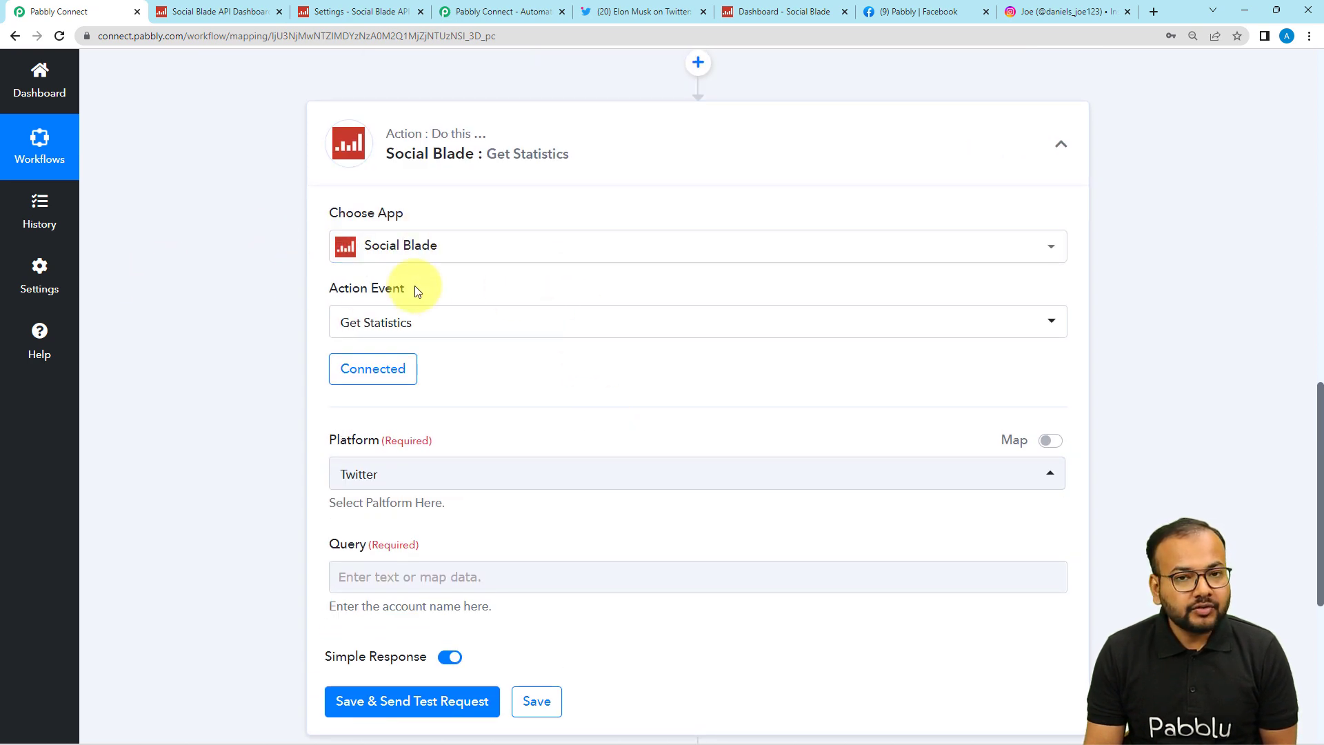
scroll(208, 309, "down", 1)
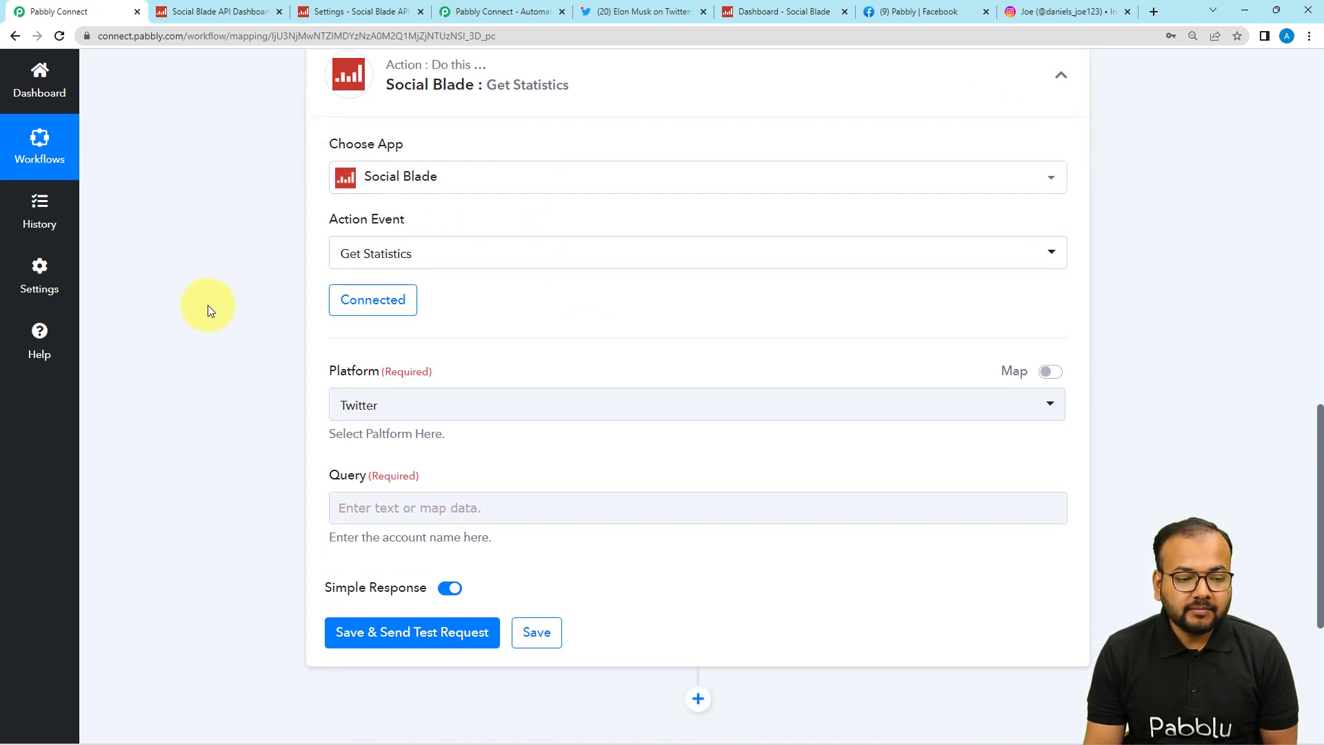
scroll(208, 305, "down", 1)
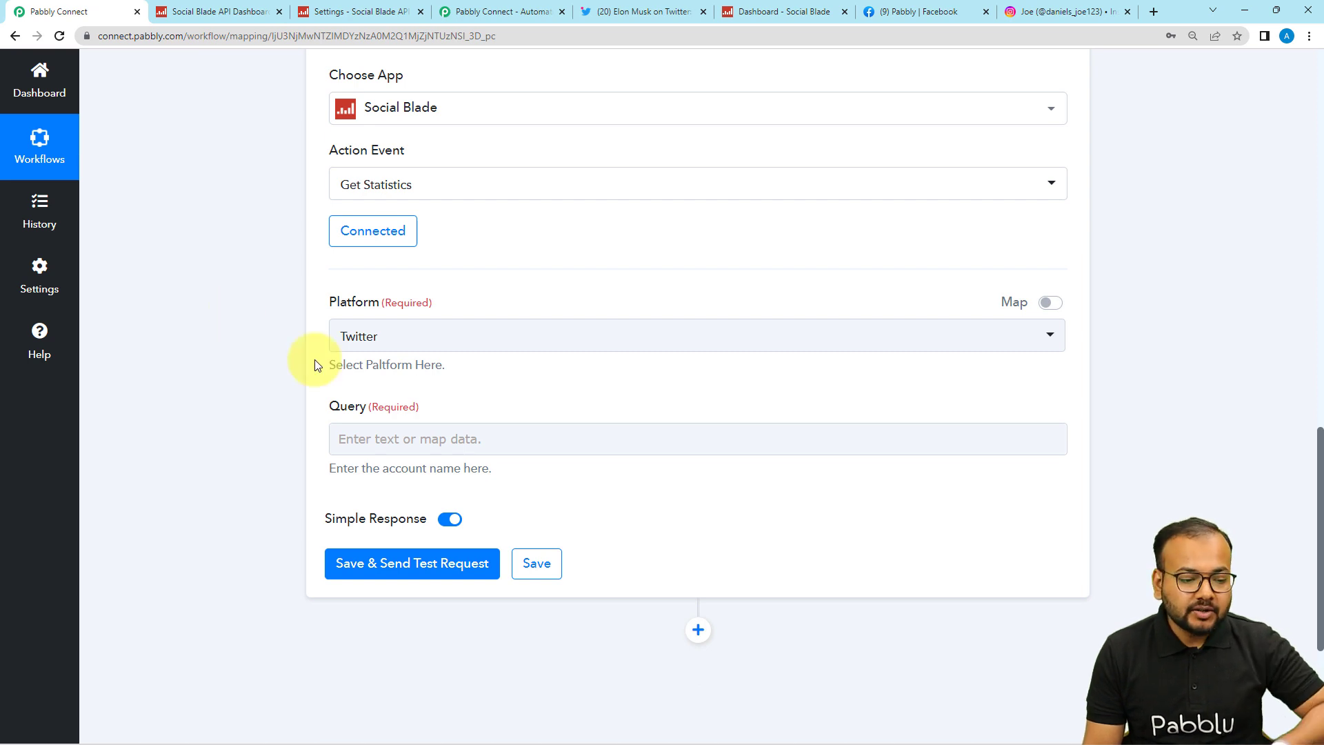
Step: Enter 'socialblade' as the Query and save with a test request
left_click(410, 440)
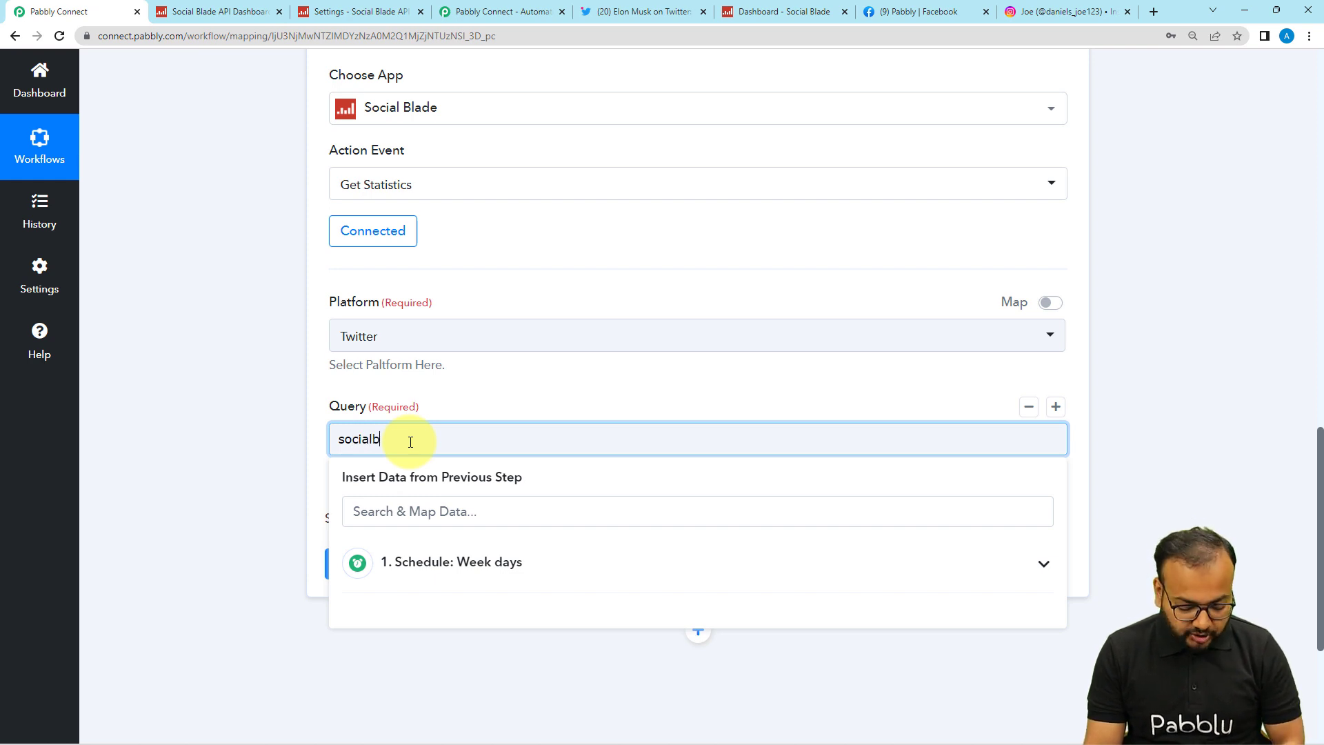
left_click(260, 402)
scroll(269, 428, "down", 1)
left_click(368, 507)
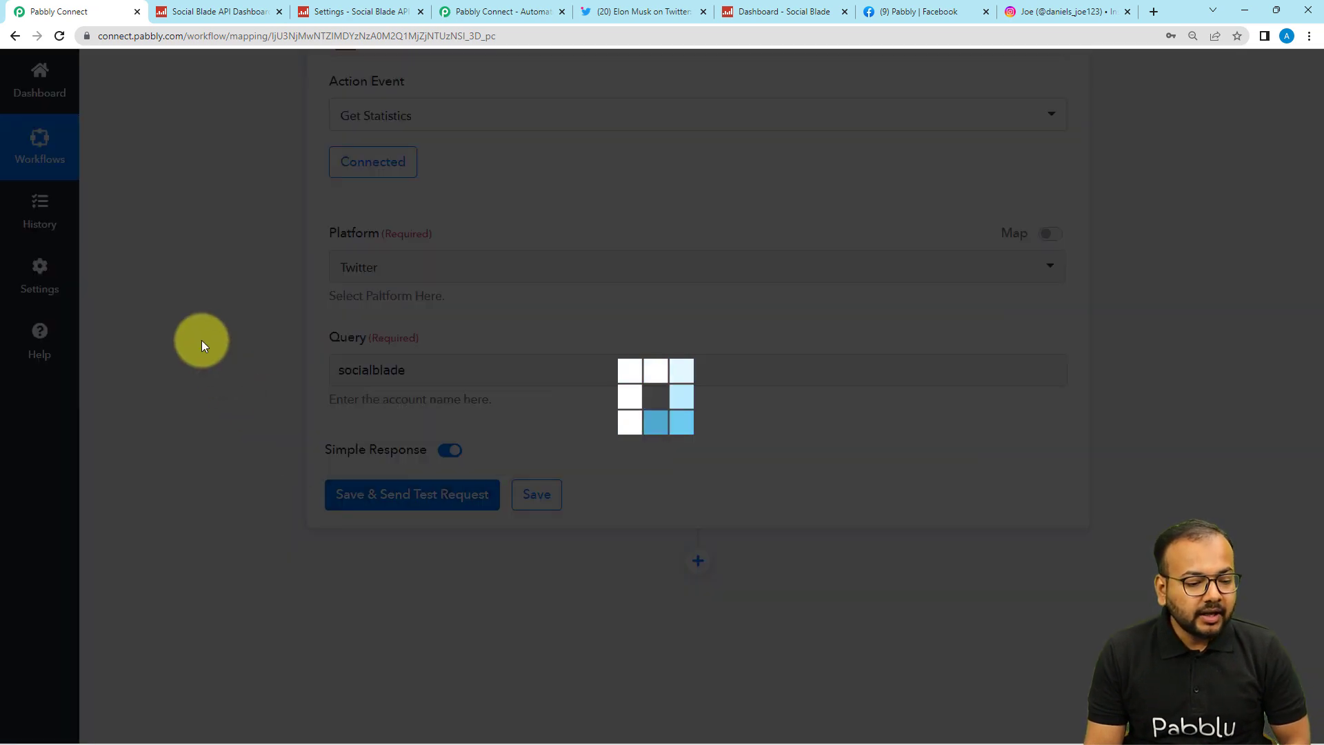
Step: Scroll through the test response showing 113792 followers, 17550 following and 30195 tweets
scroll(201, 341, "down", 5)
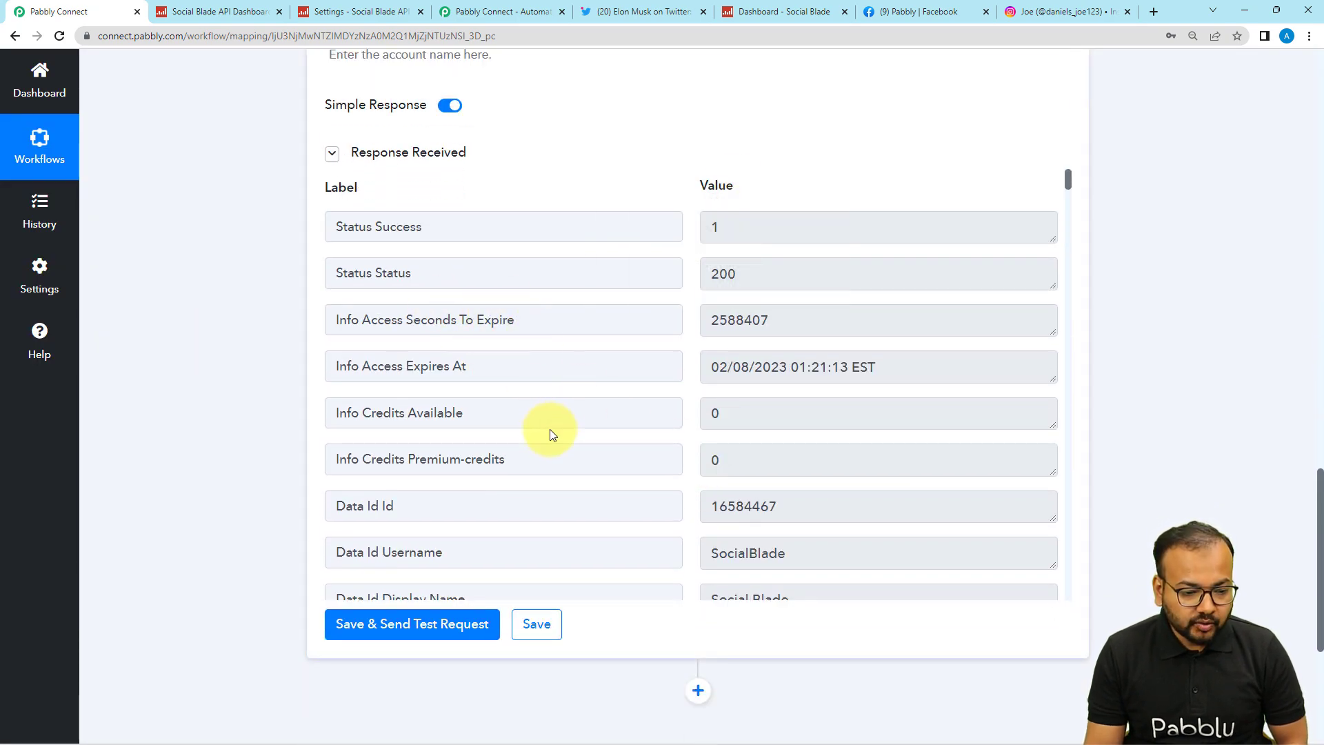
scroll(552, 433, "down", 2)
scroll(552, 433, "down", 1)
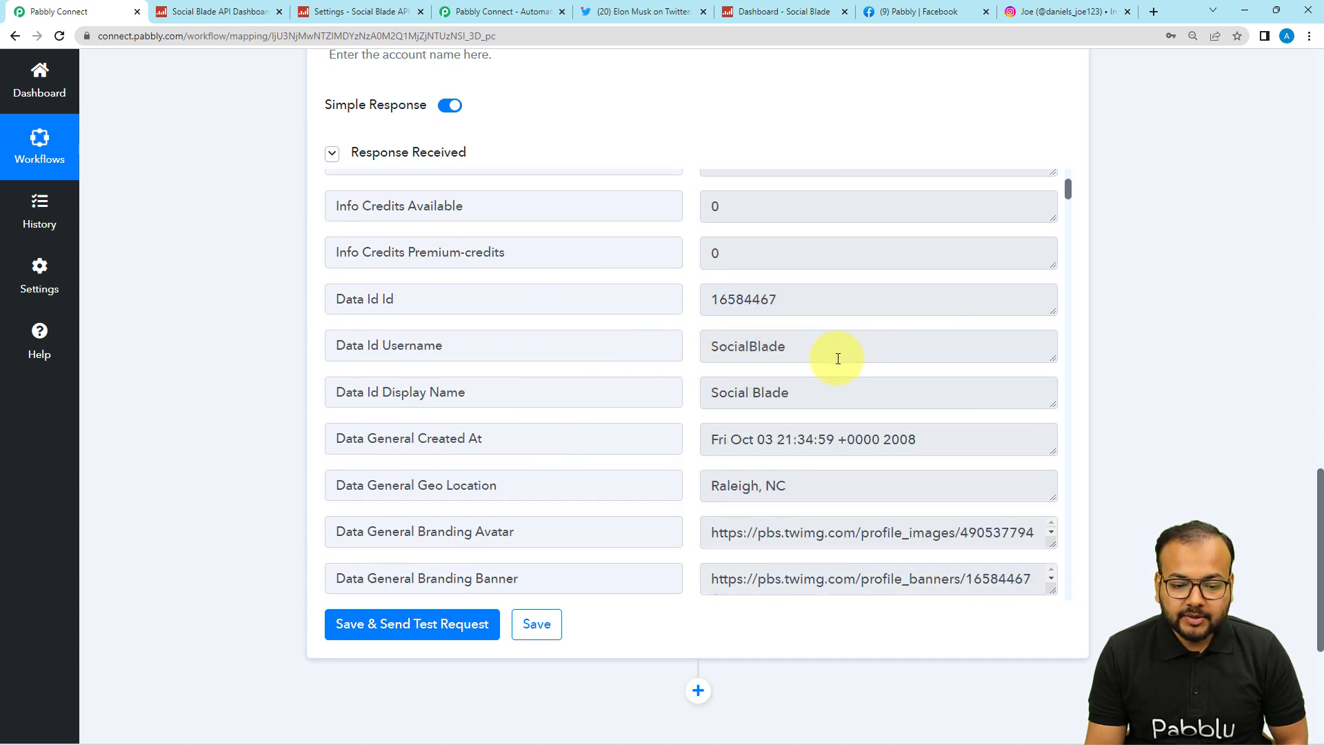
scroll(621, 393, "down", 1)
scroll(639, 416, "down", 3)
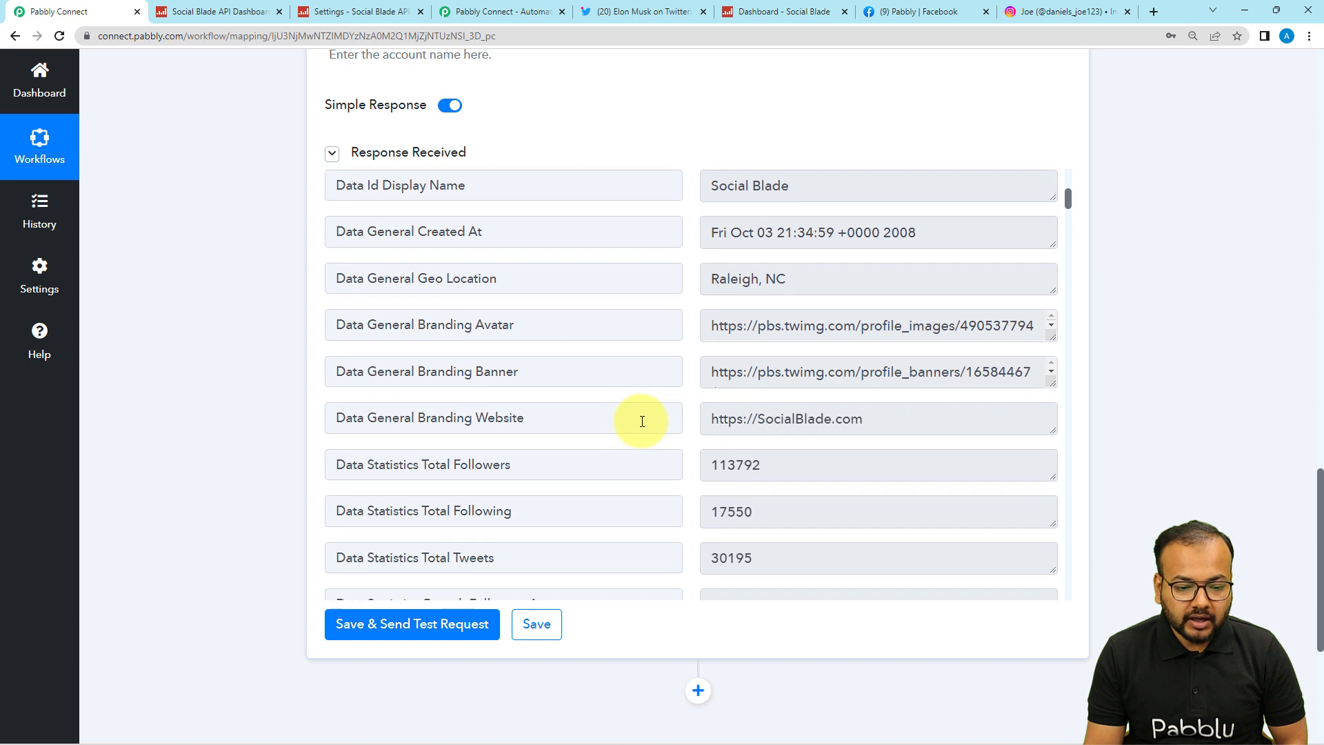
scroll(639, 417, "up", 2)
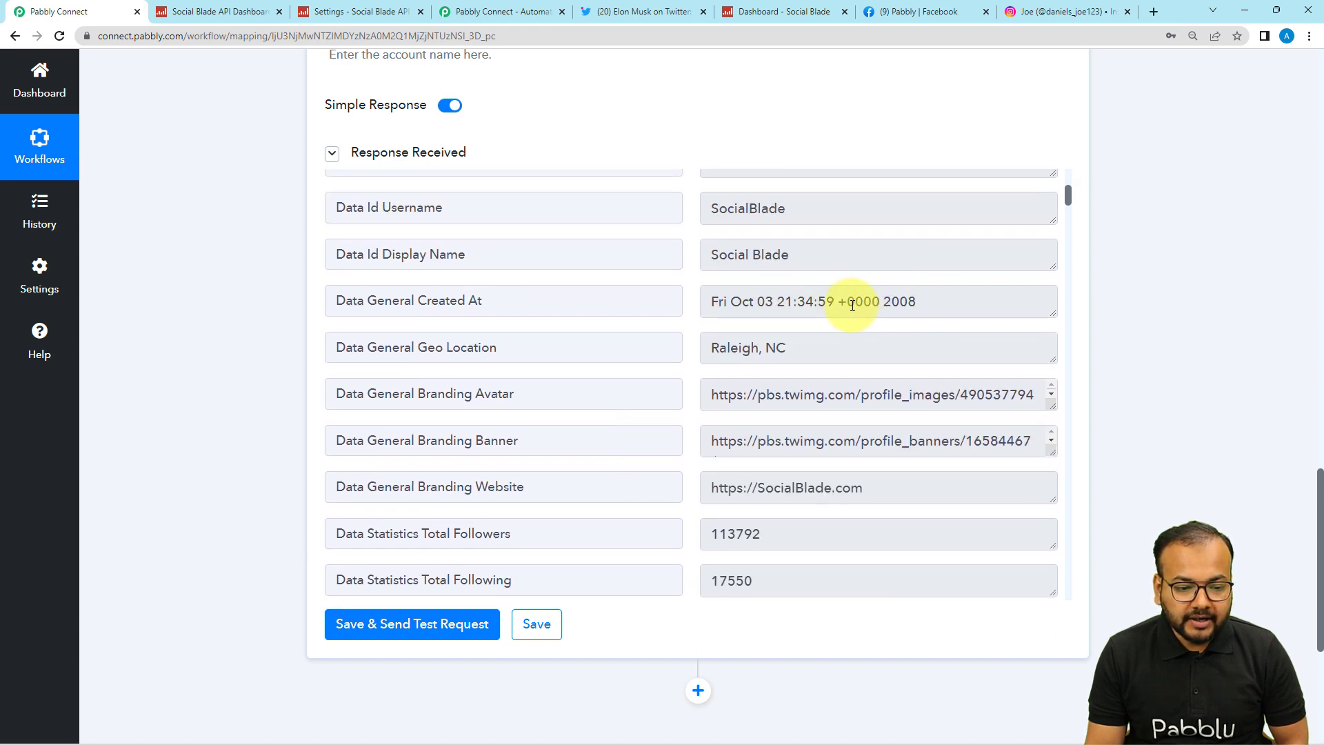
scroll(611, 322, "down", 3)
scroll(610, 323, "down", 1)
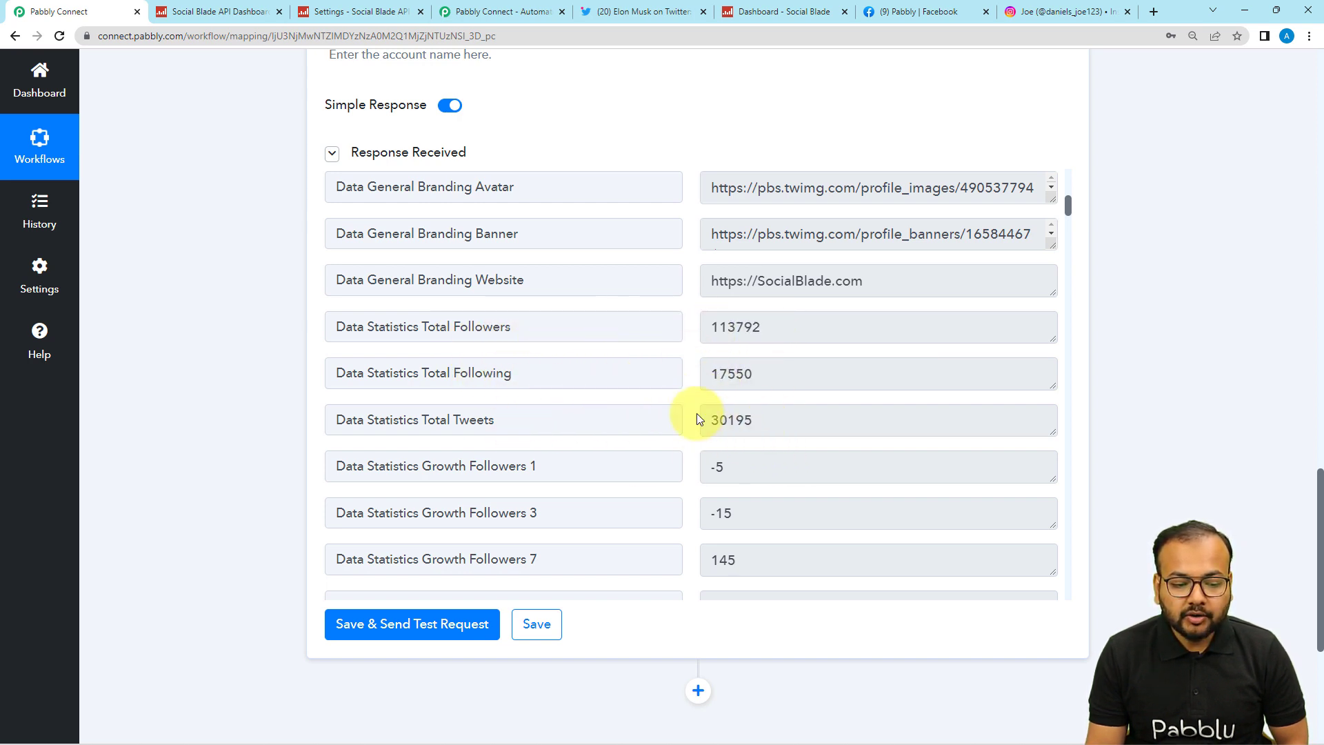
scroll(629, 487, "down", 1)
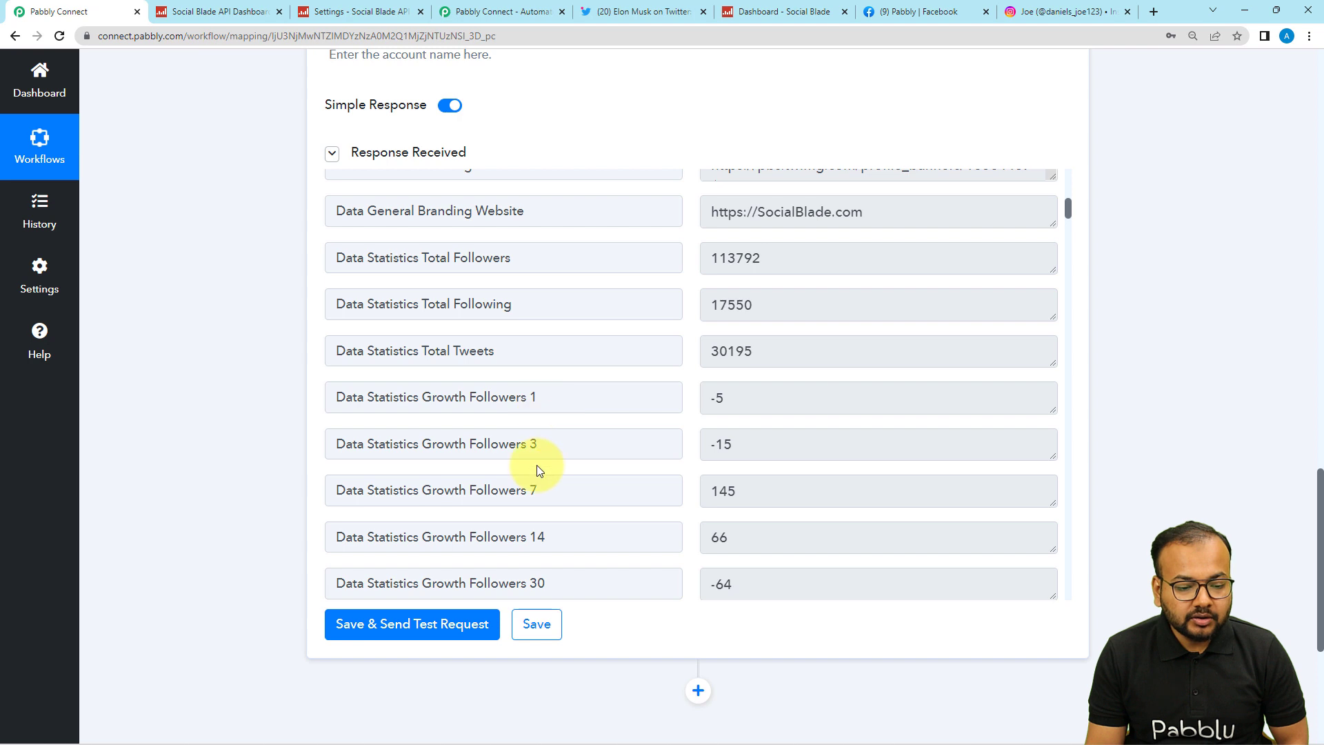
scroll(552, 442, "down", 1)
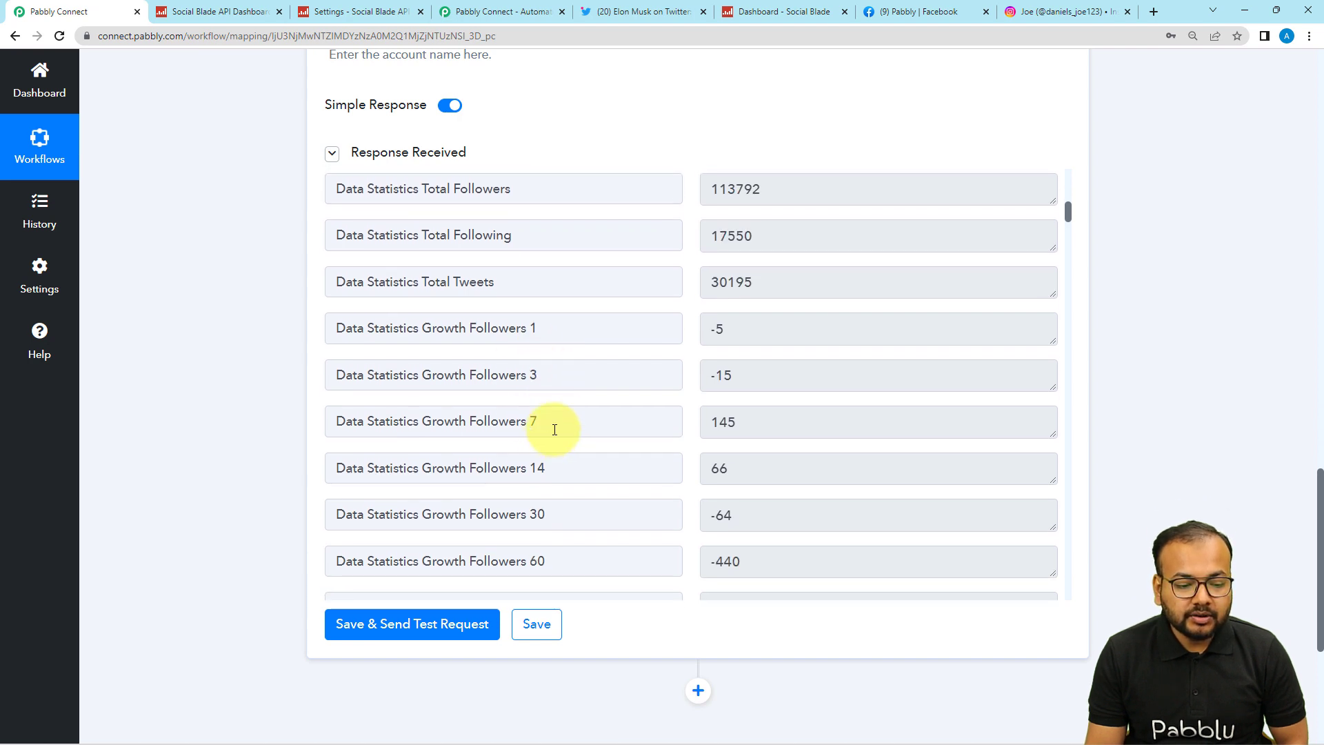
scroll(575, 460, "down", 2)
scroll(574, 459, "up", 4)
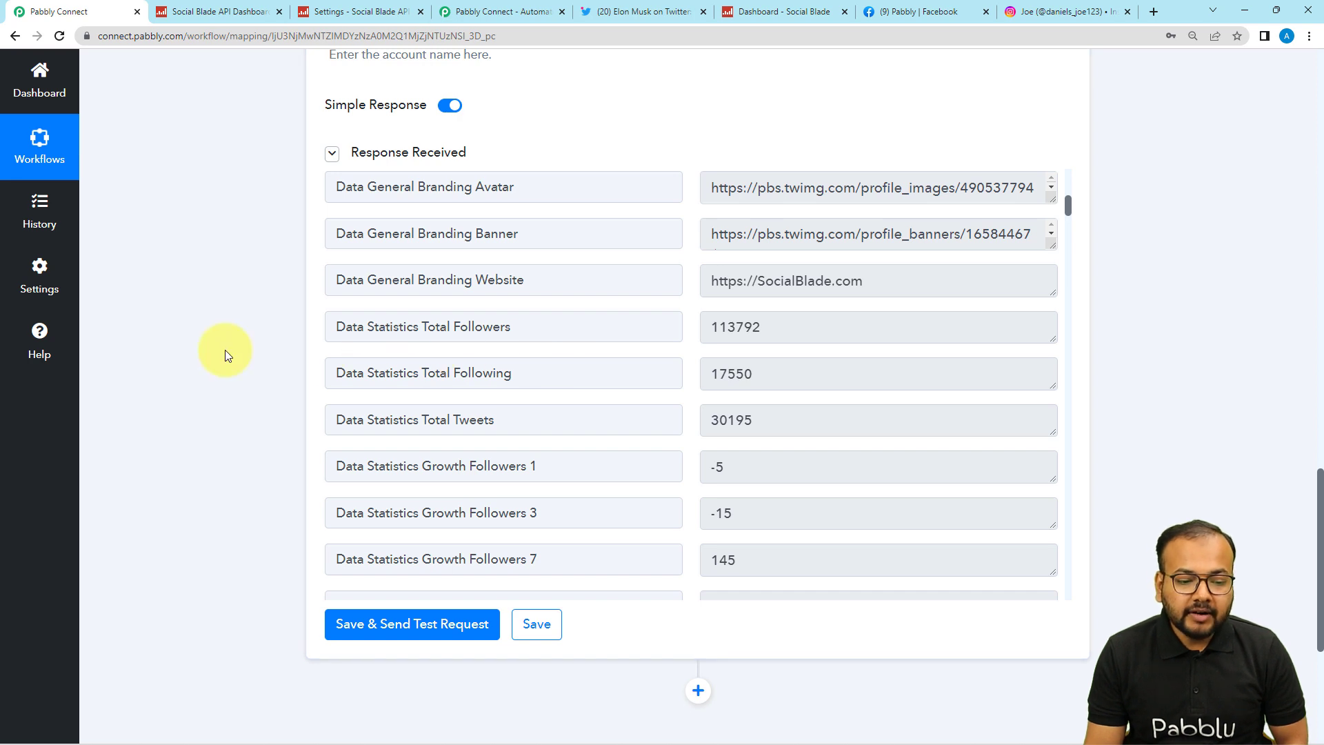
scroll(228, 355, "down", 5)
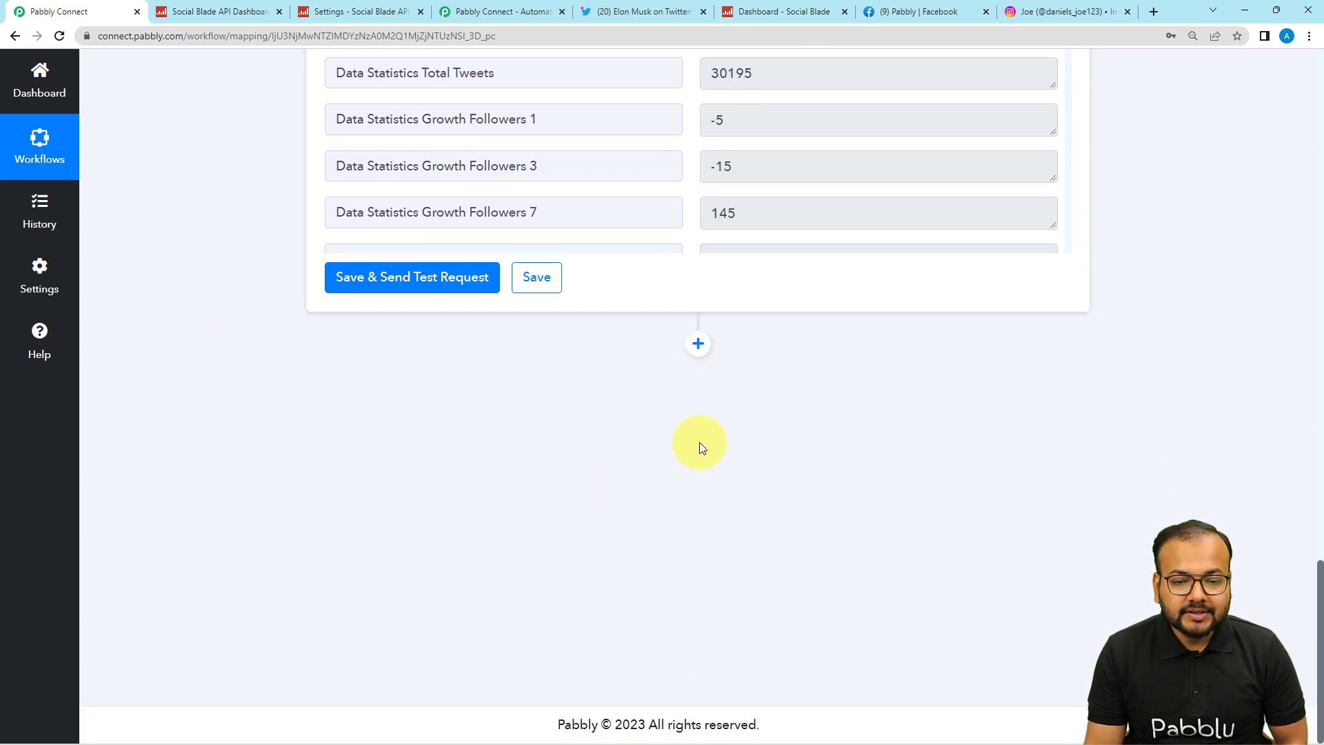
Step: Add an action step using Facebook Pages with the Create Page Post event, ready to connect
left_click(698, 359)
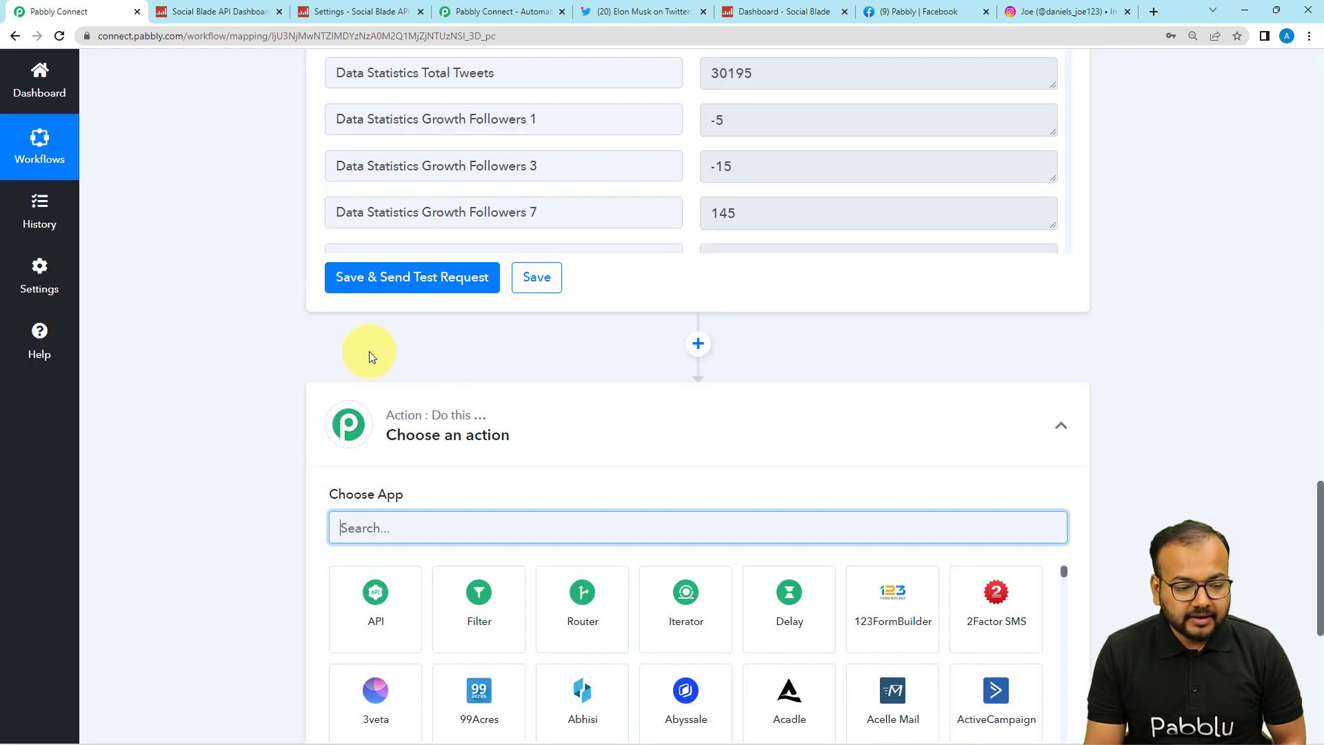
scroll(370, 351, "down", 2)
type("fa")
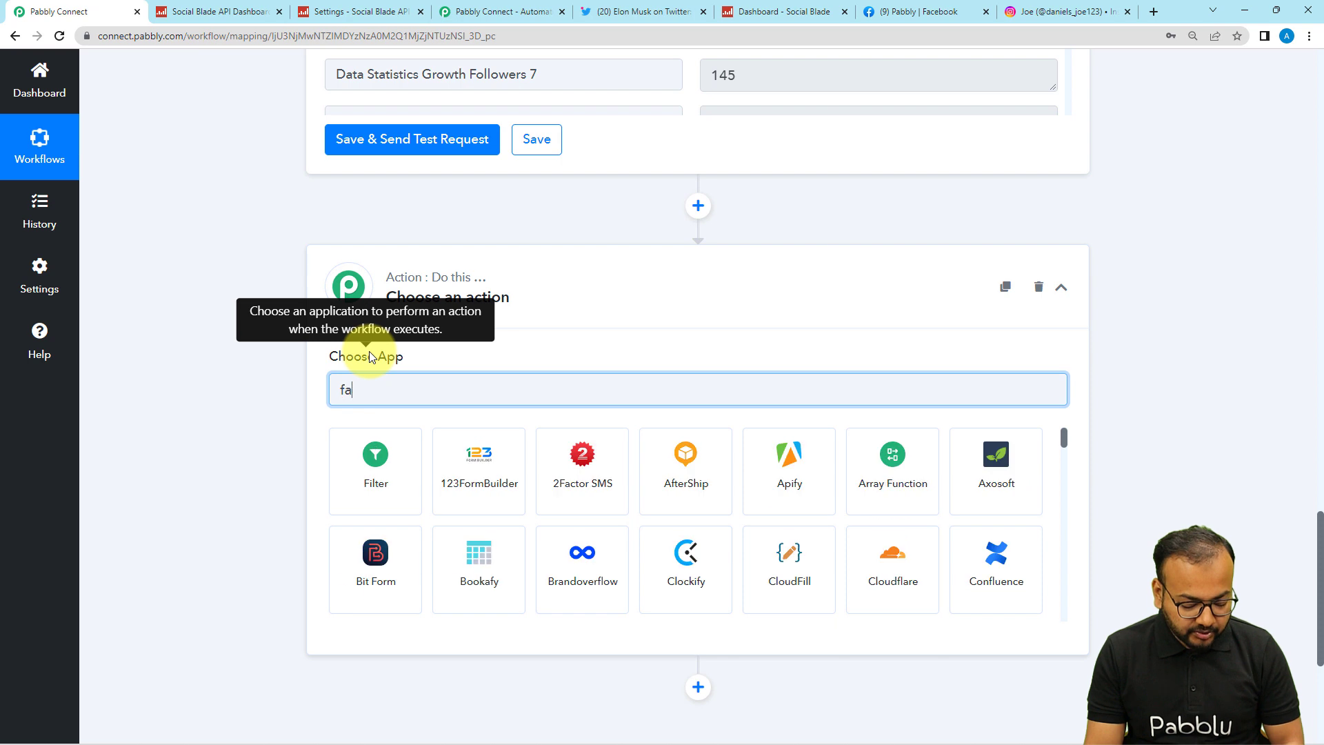
type("ce")
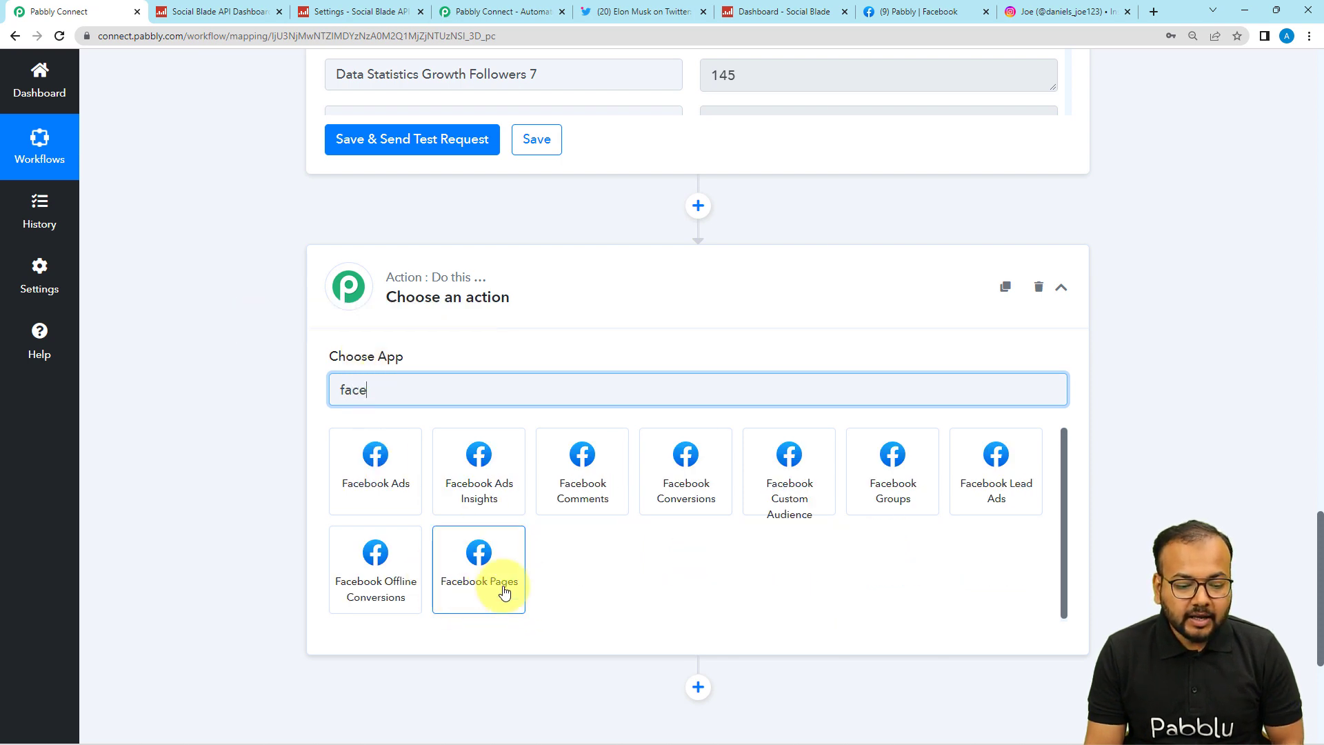
left_click(469, 564)
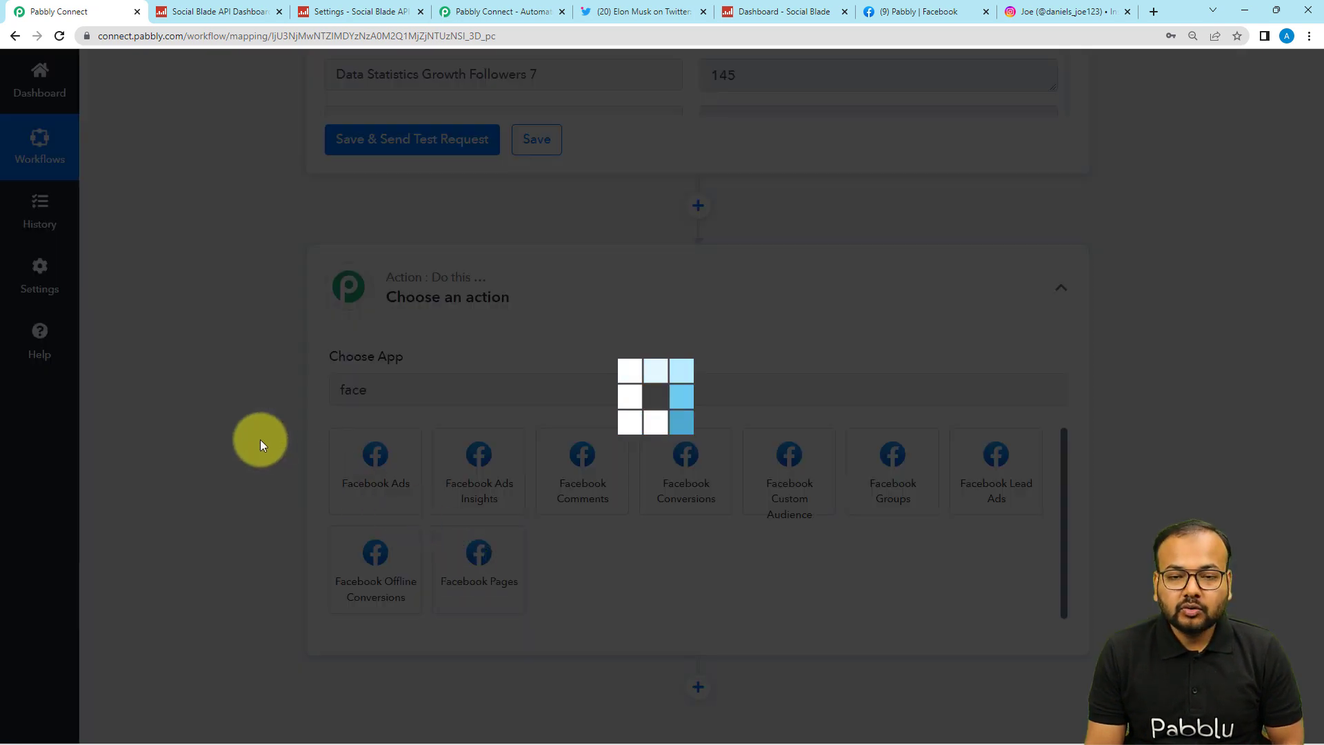
scroll(260, 440, "down", 1)
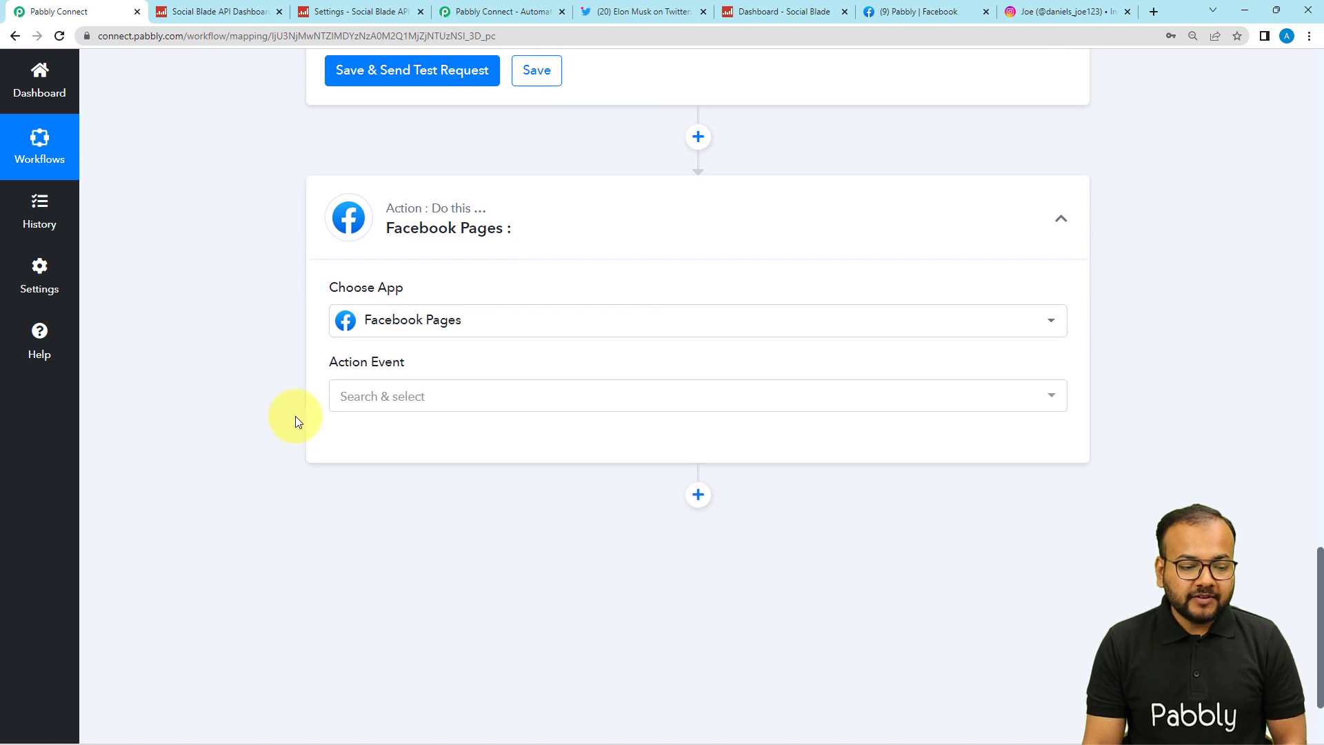
scroll(378, 350, "down", 2)
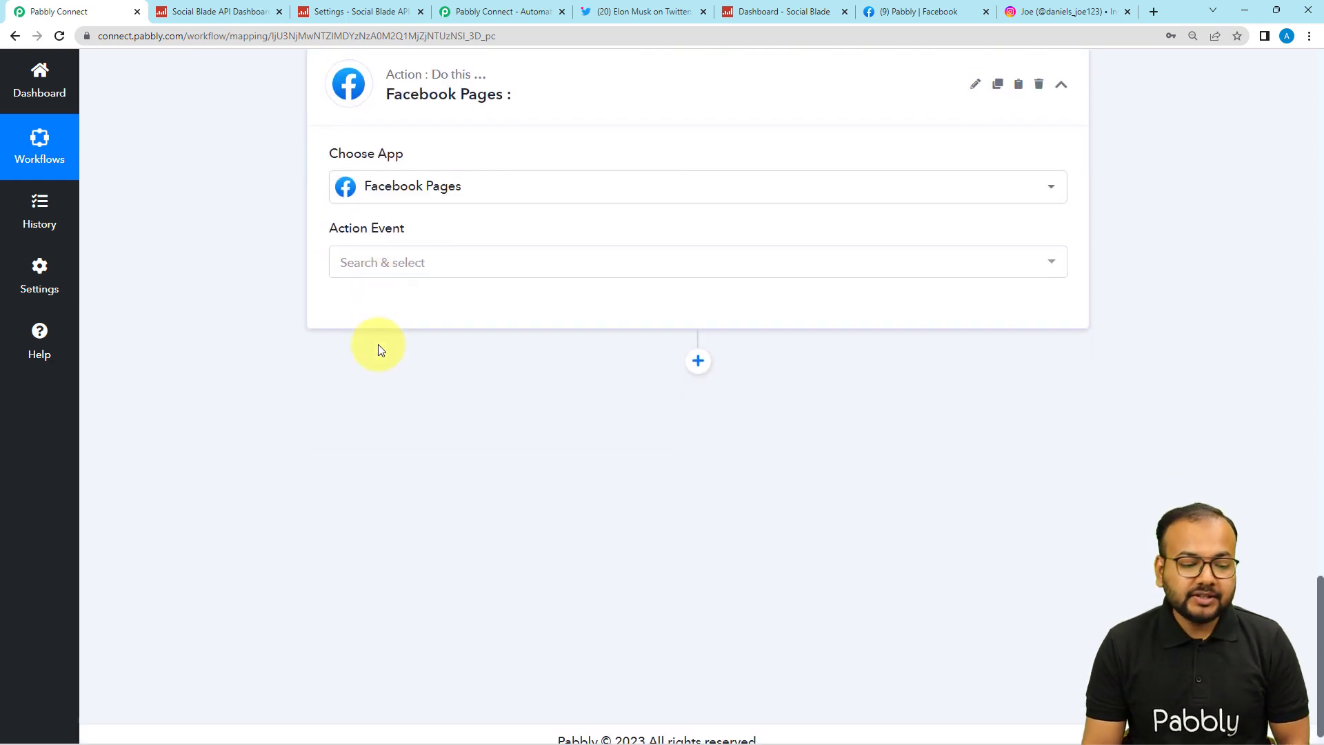
left_click(417, 251)
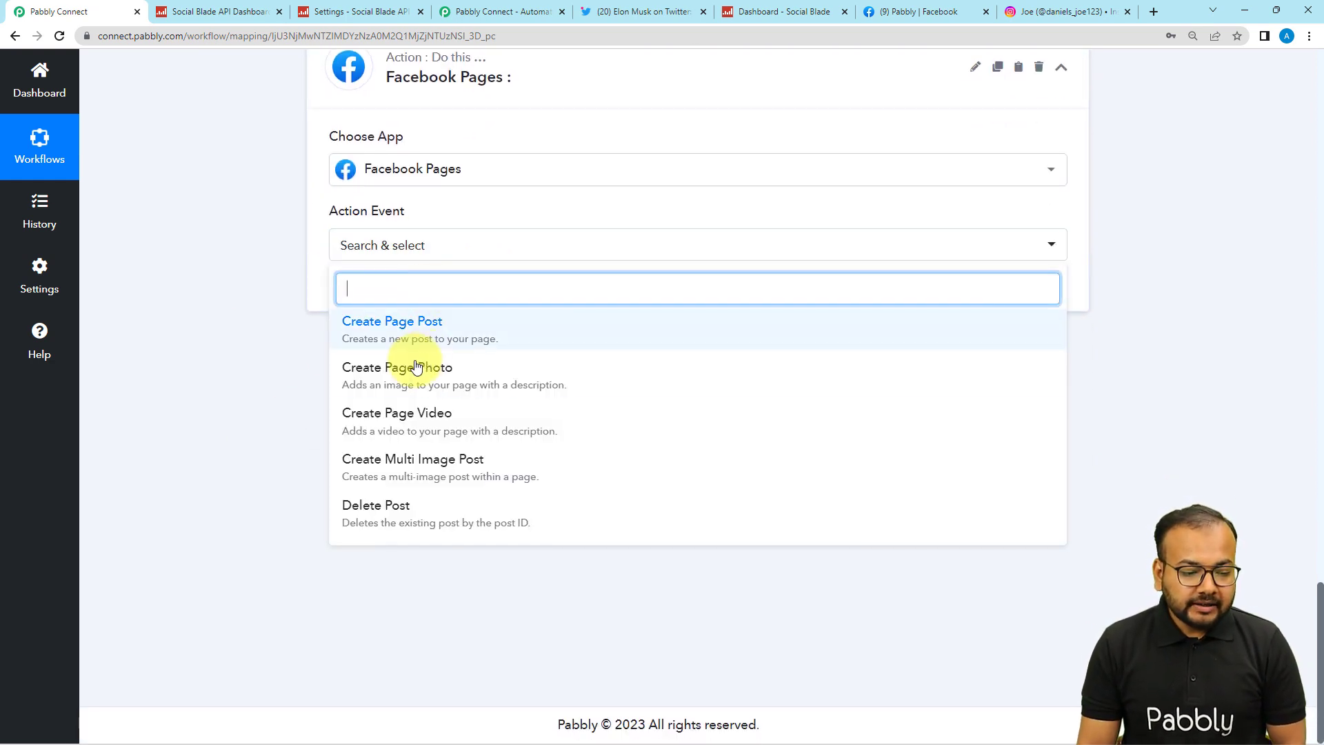
left_click(459, 338)
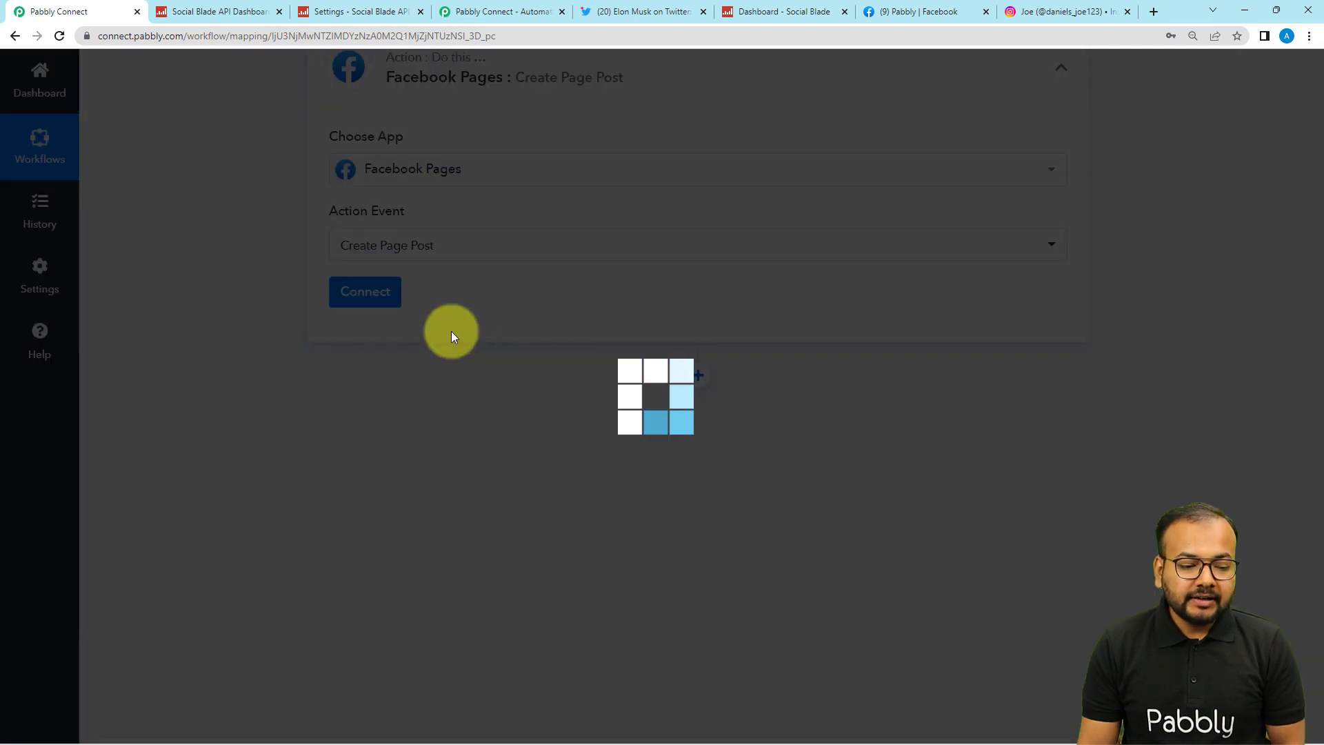
left_click(390, 299)
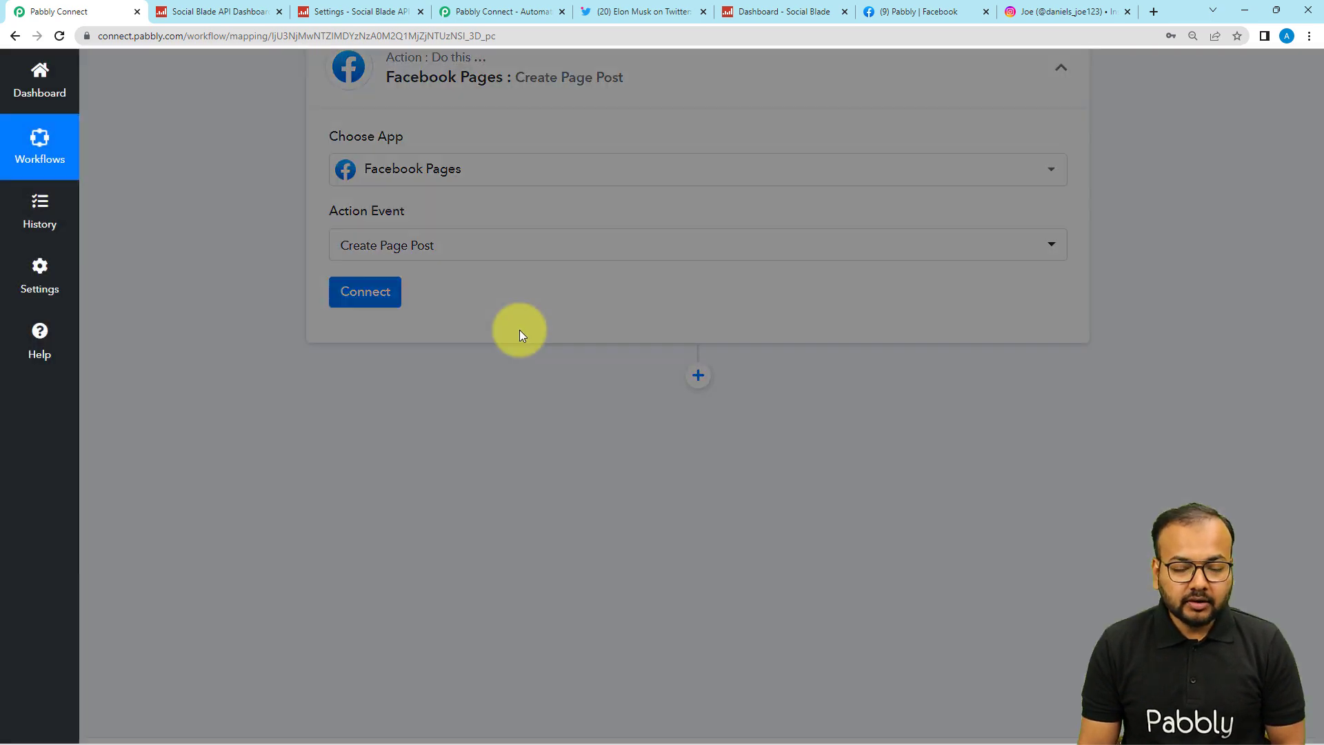
Step: Add a new Facebook Pages connection and authorize it through the Facebook login popup
left_click(616, 228)
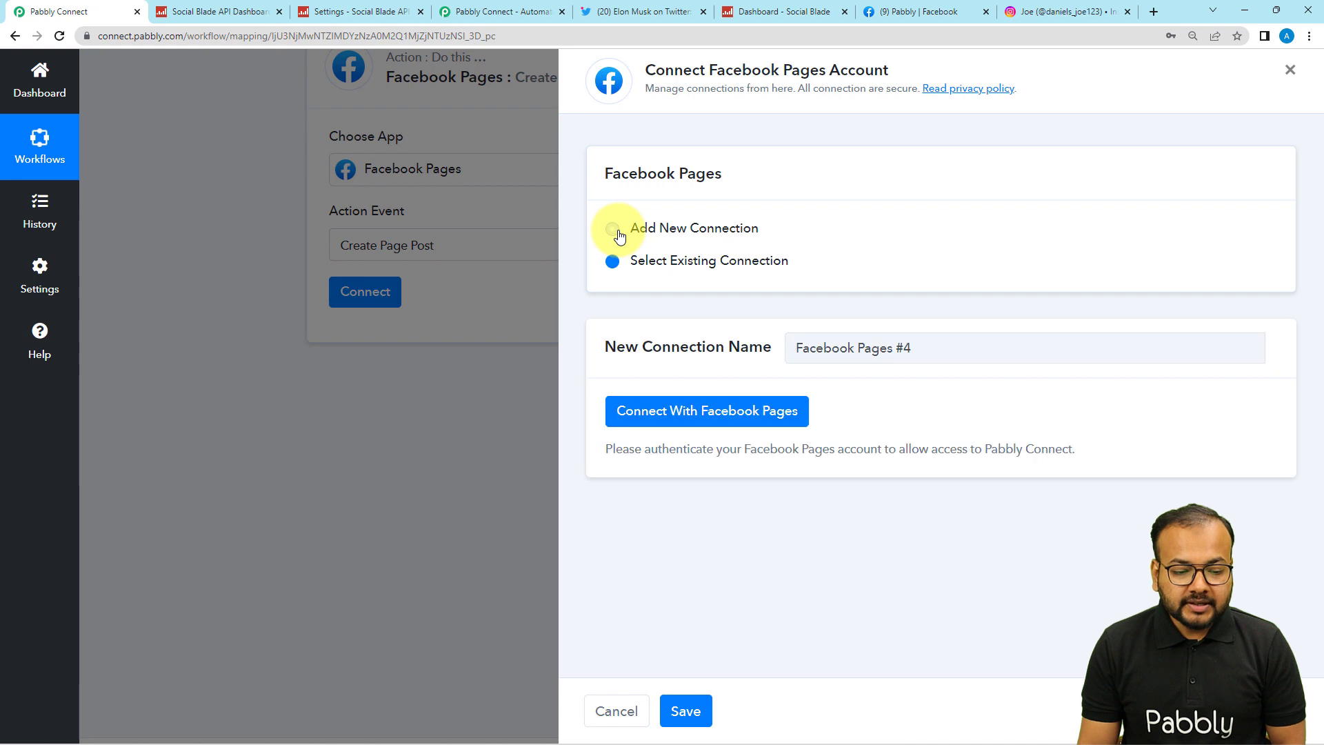
left_click(741, 422)
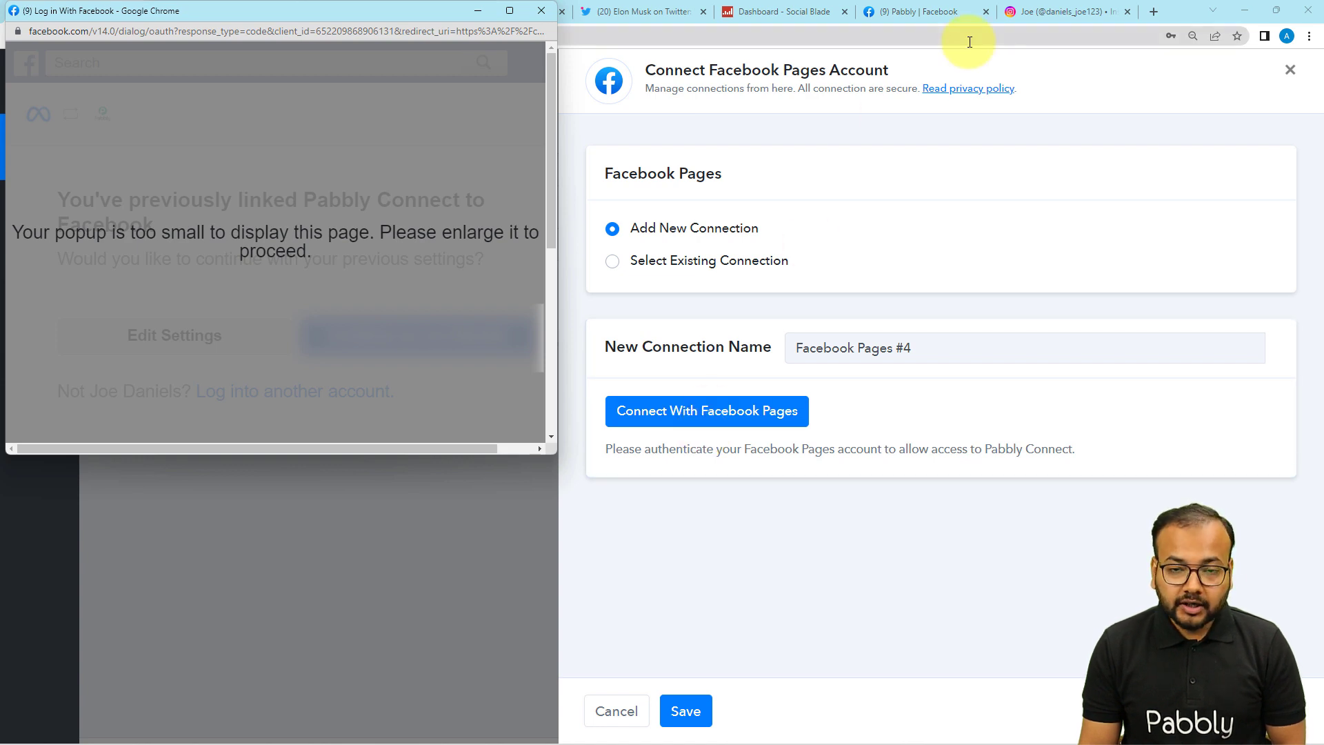
left_click(507, 12)
left_click(765, 325)
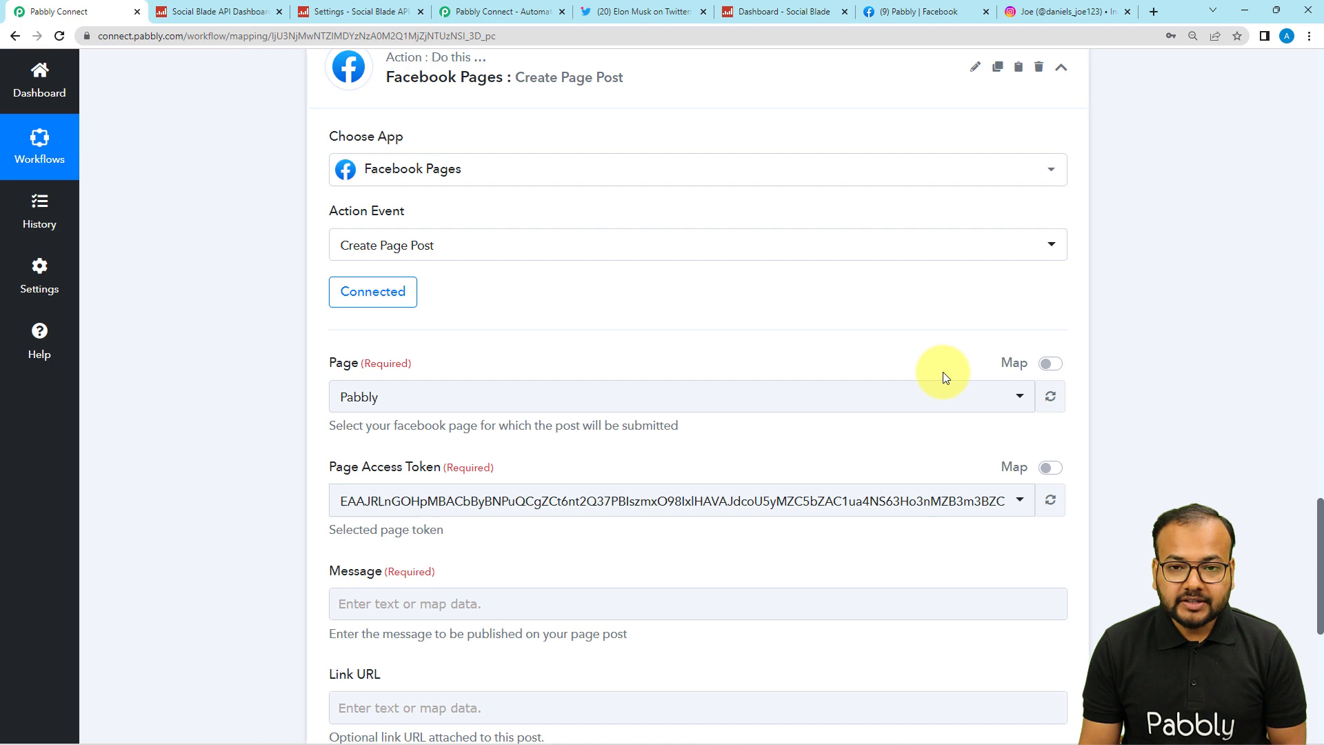
Step: Check the Pabbly page on Facebook
scroll(185, 301, "down", 1)
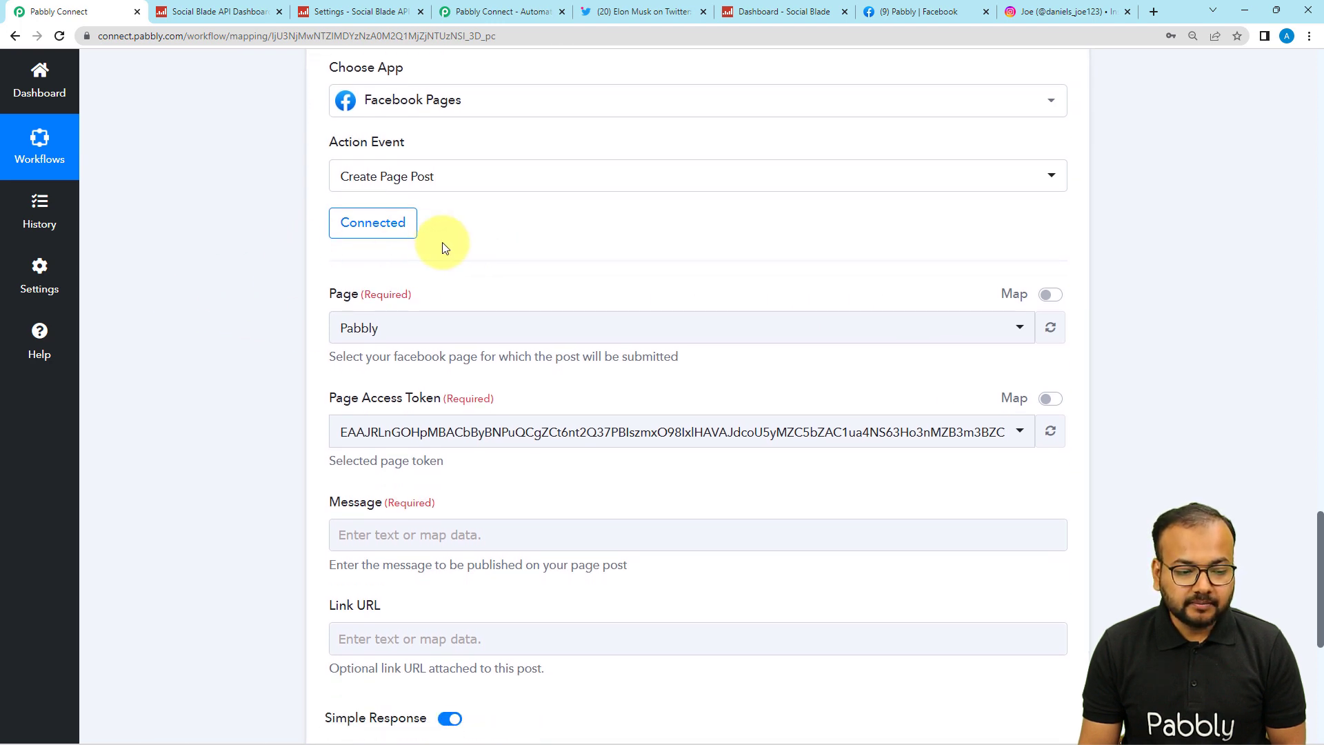
scroll(191, 251, "down", 2)
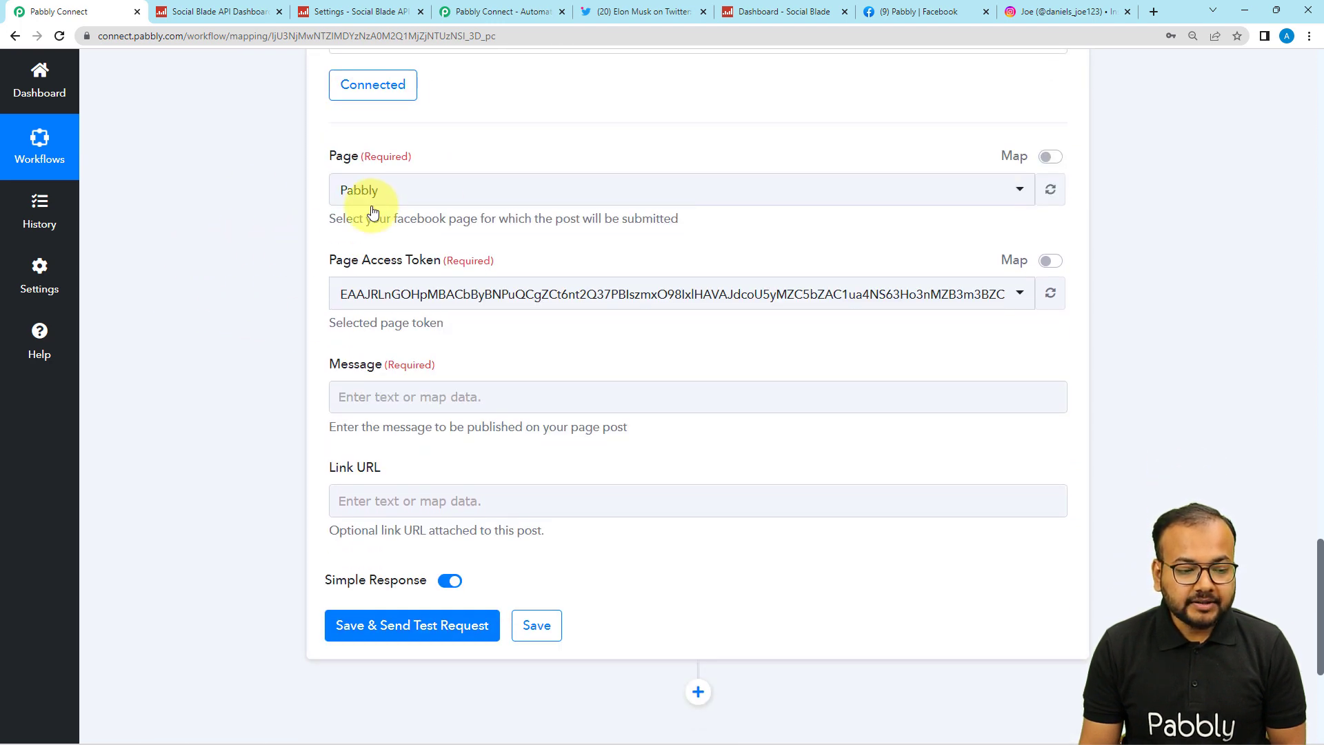
left_click(912, 11)
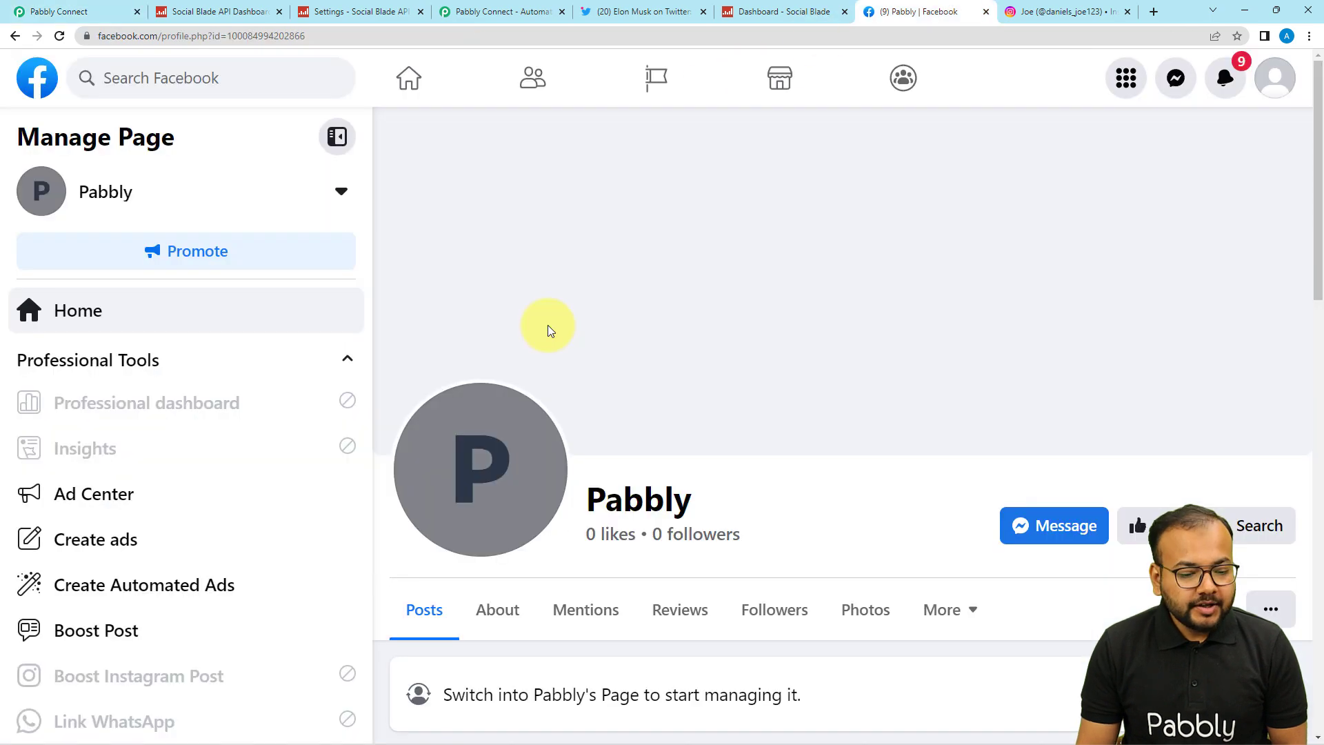
scroll(502, 283, "down", 3)
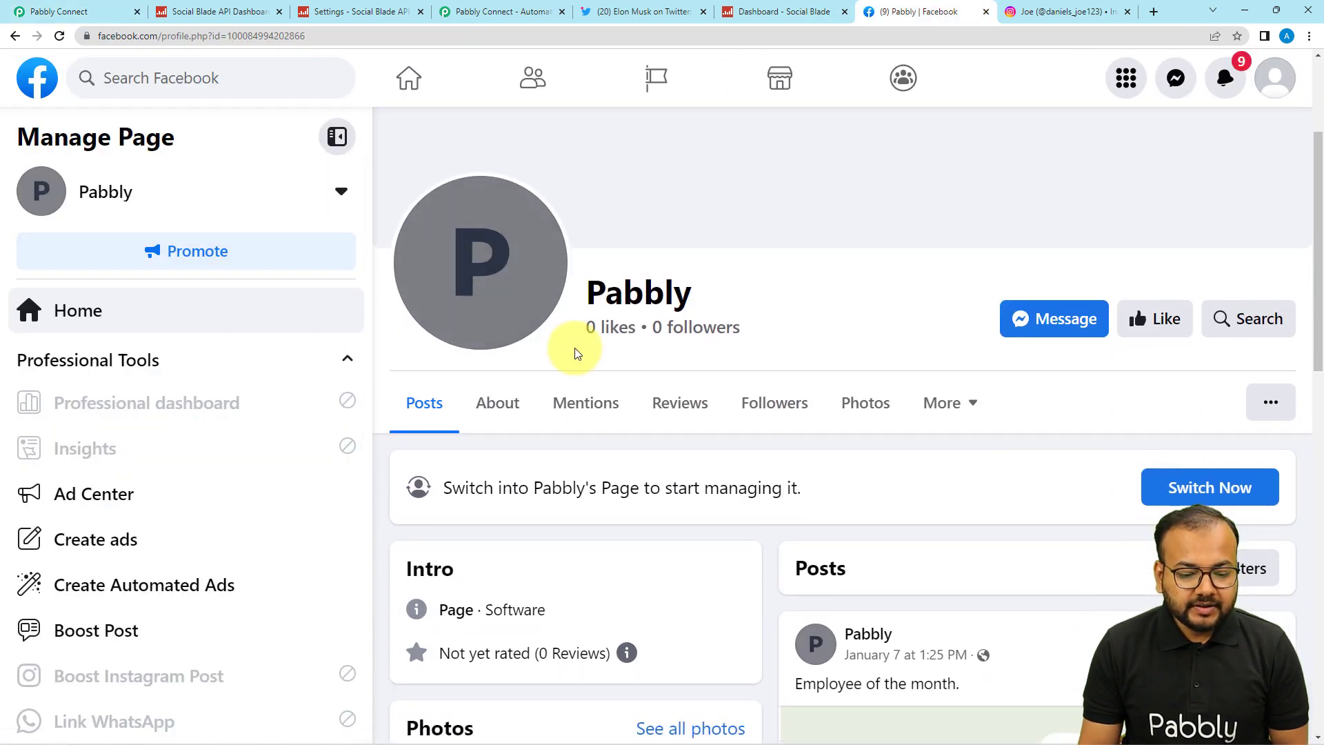
scroll(886, 357, "down", 1)
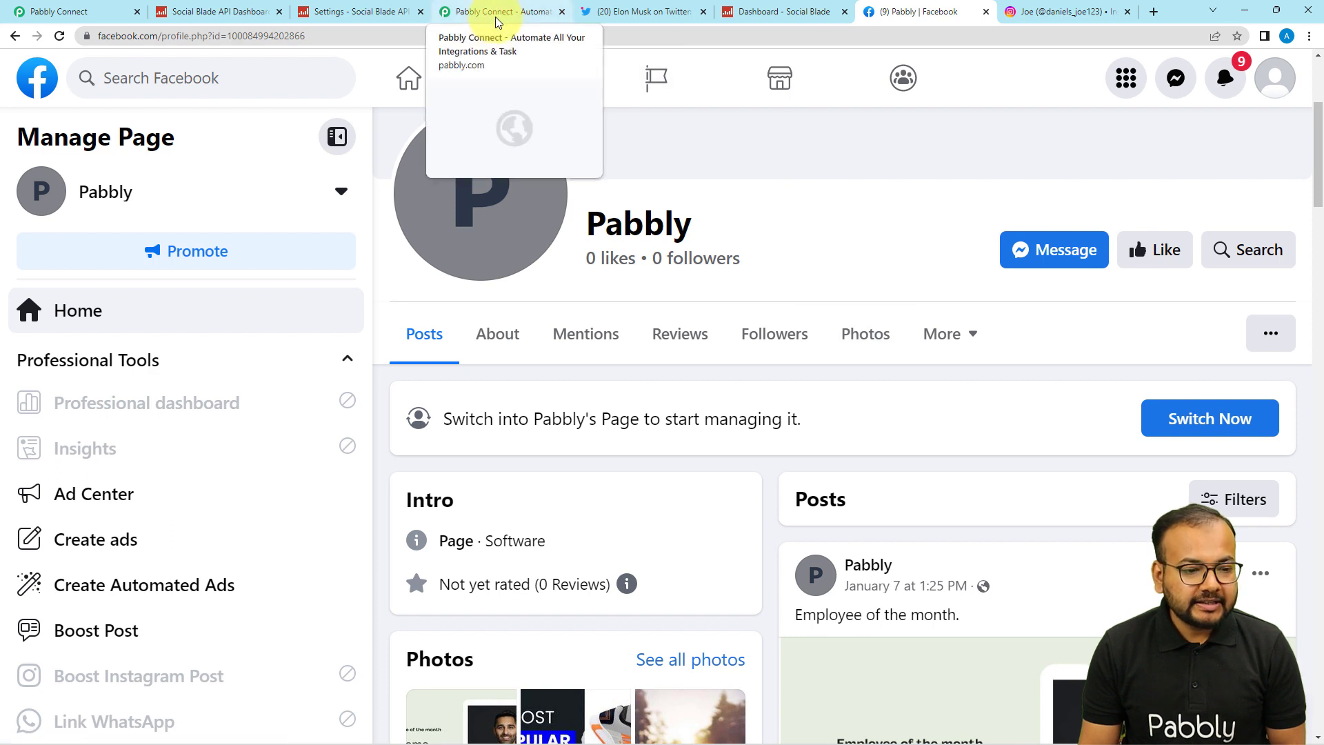
Step: Back in the workflow, select Pabbly as the page to post to
left_click(107, 6)
left_click(367, 189)
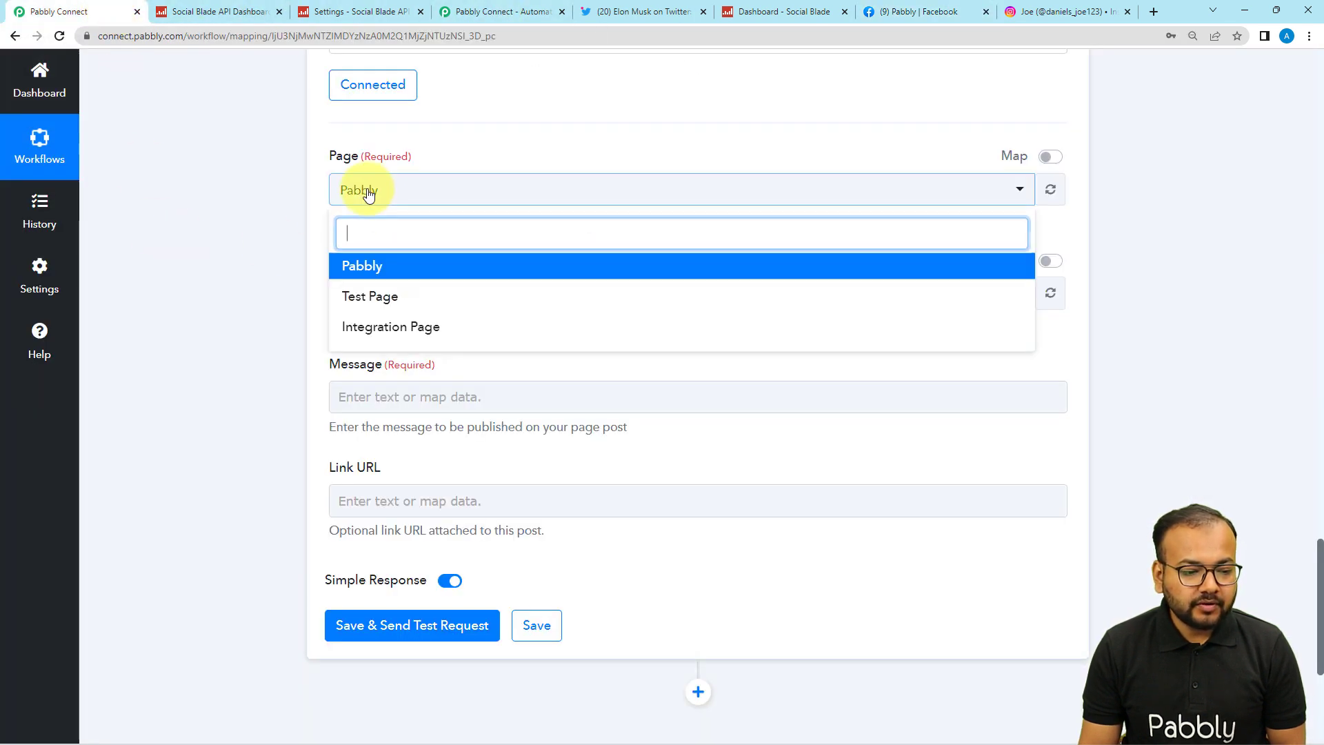
left_click(366, 268)
scroll(257, 234, "down", 1)
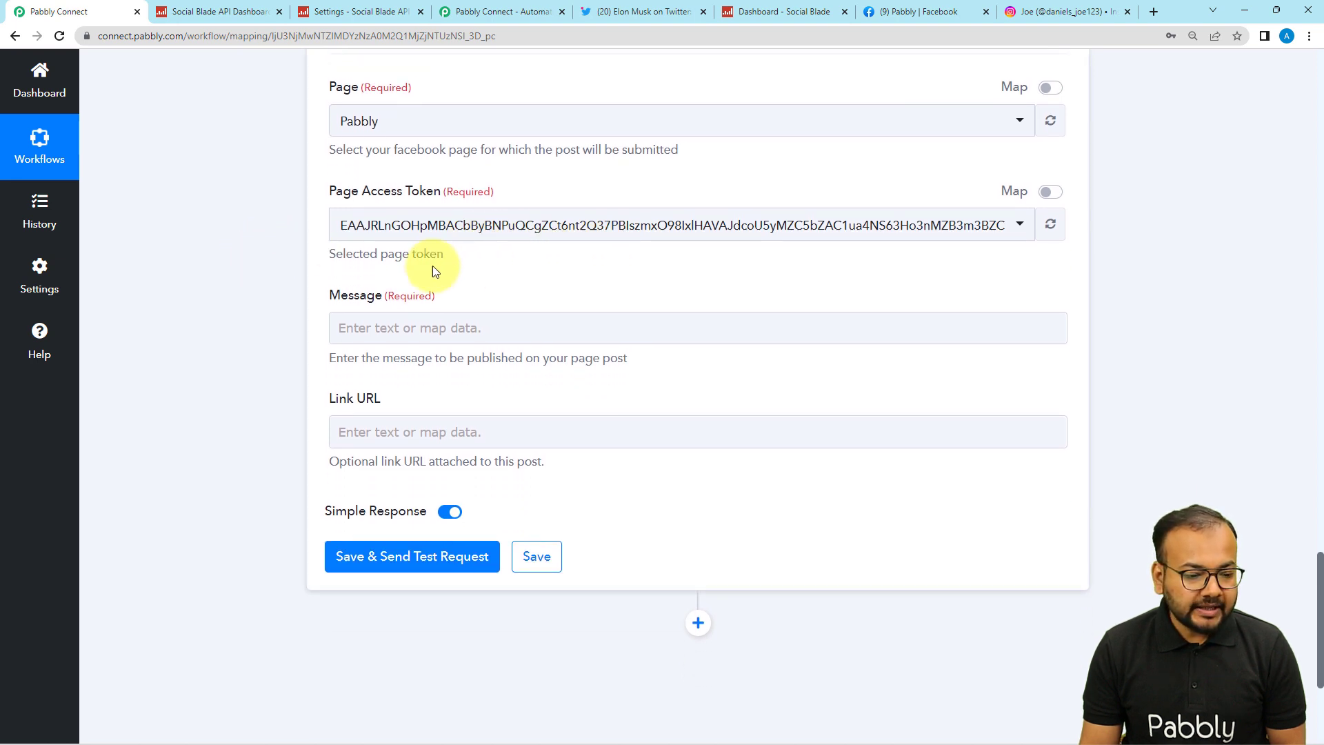
scroll(295, 266, "down", 1)
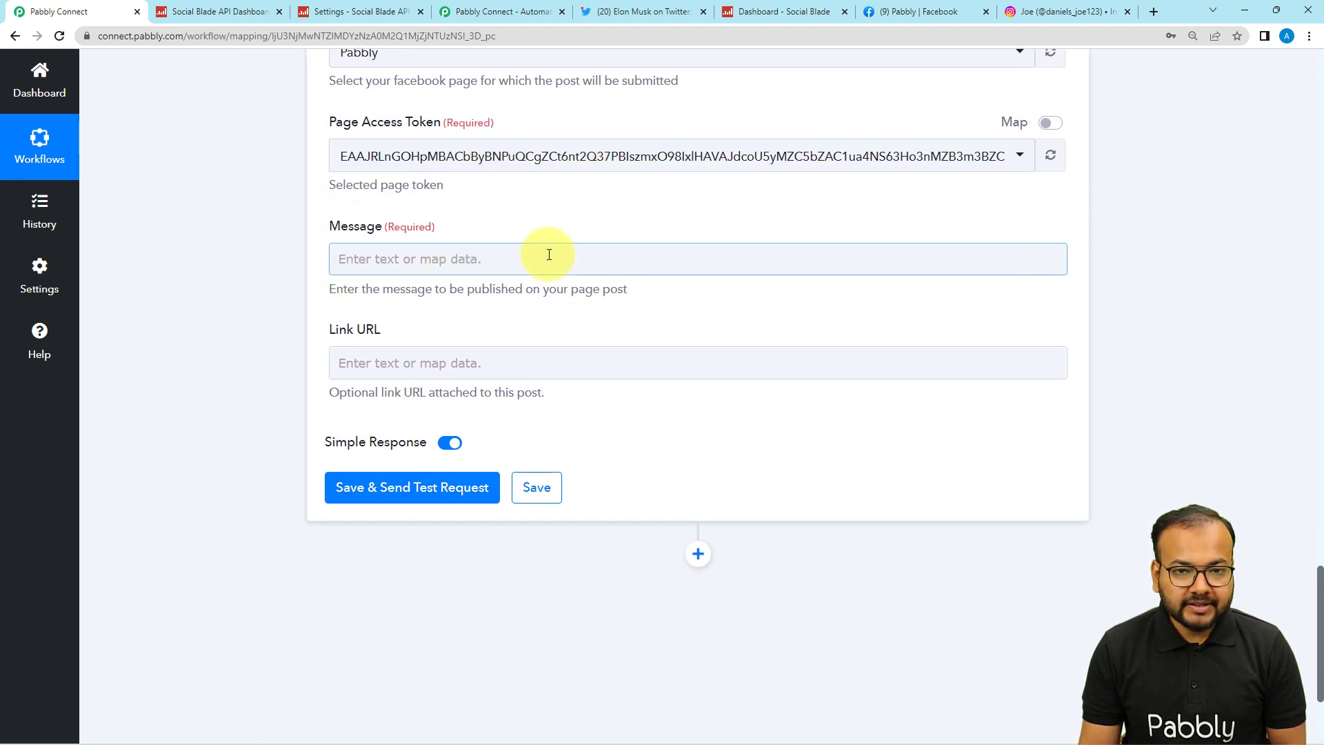
Step: Write the Facebook message 'Twitter handle update.' with 'Total followers:' on a second line
left_click(601, 255)
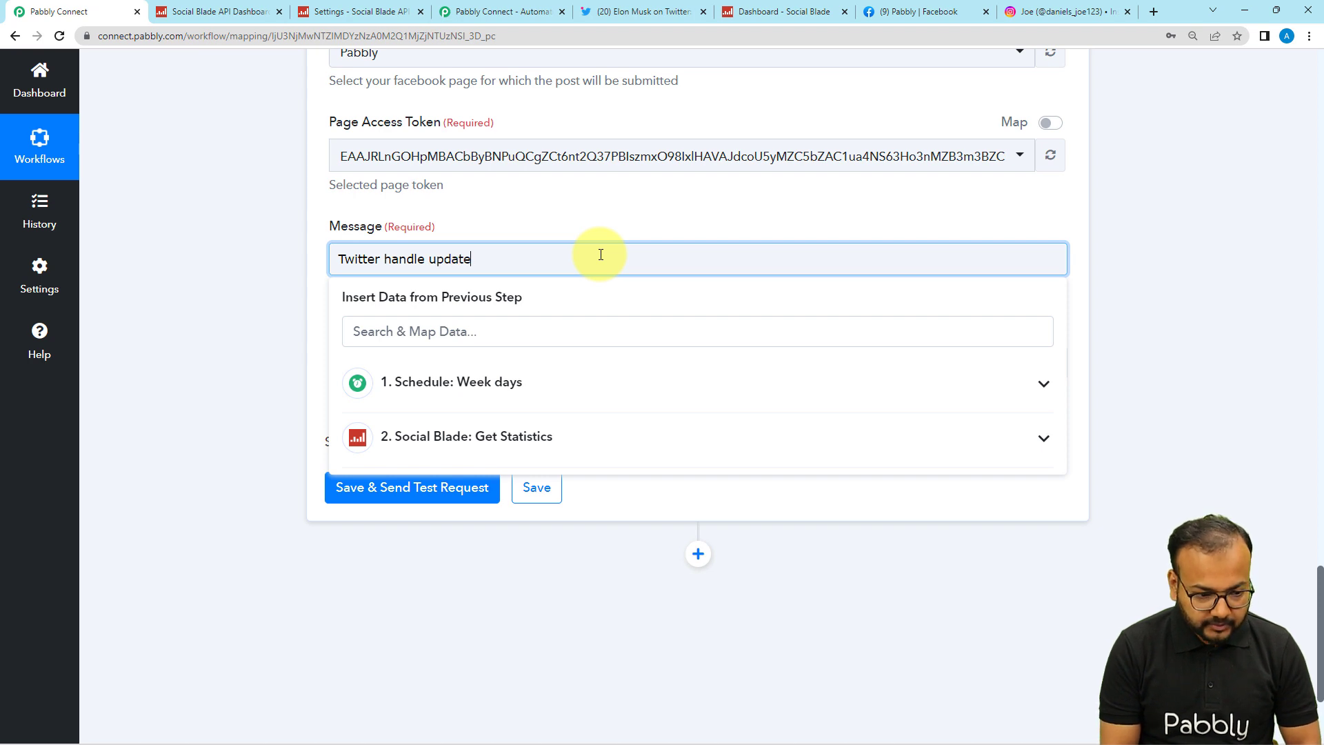
key("Return")
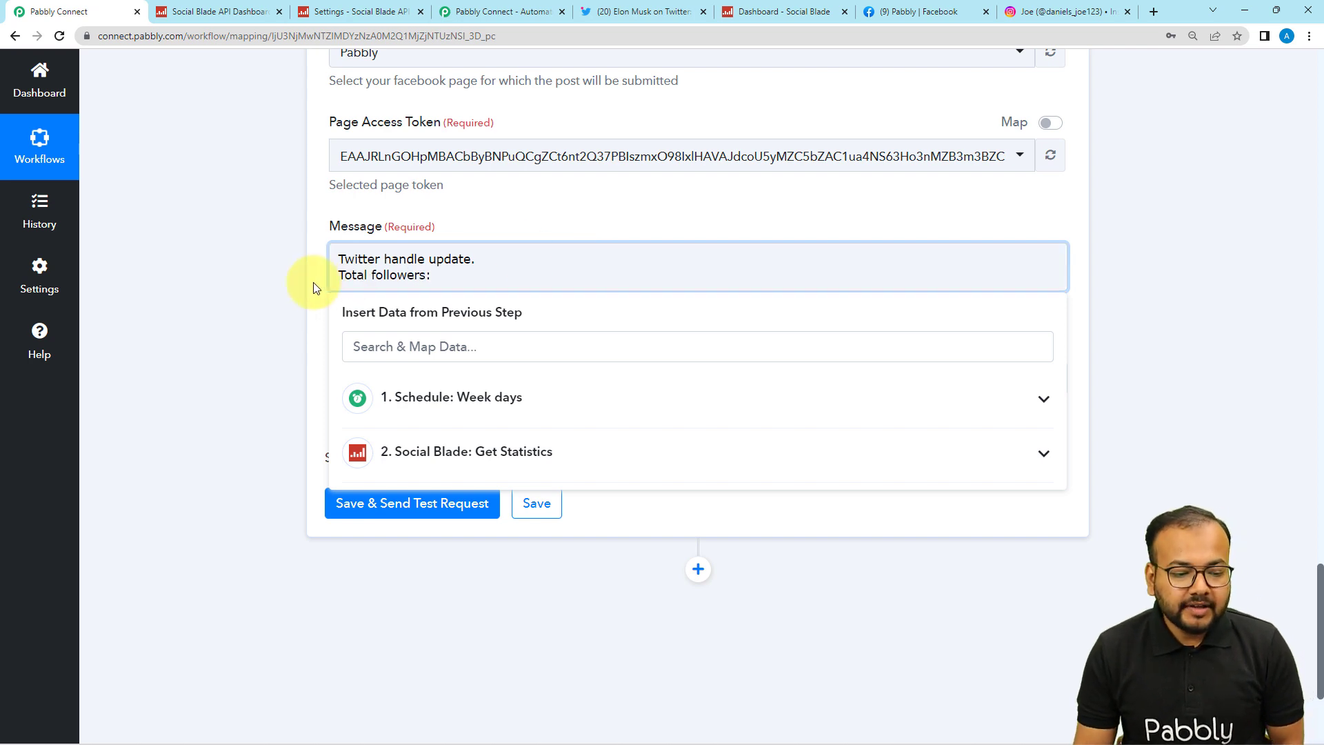
left_click(284, 273)
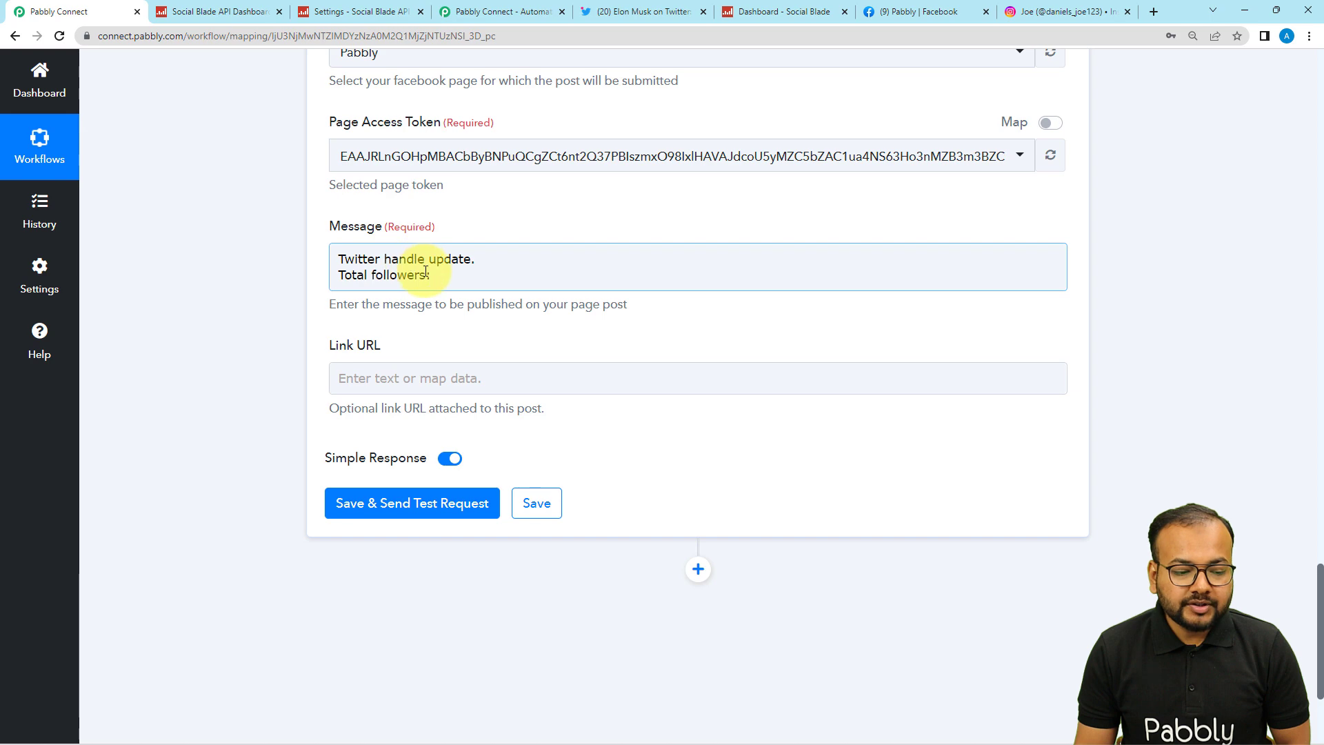
scroll(246, 266, "up", 1)
scroll(246, 267, "up", 15)
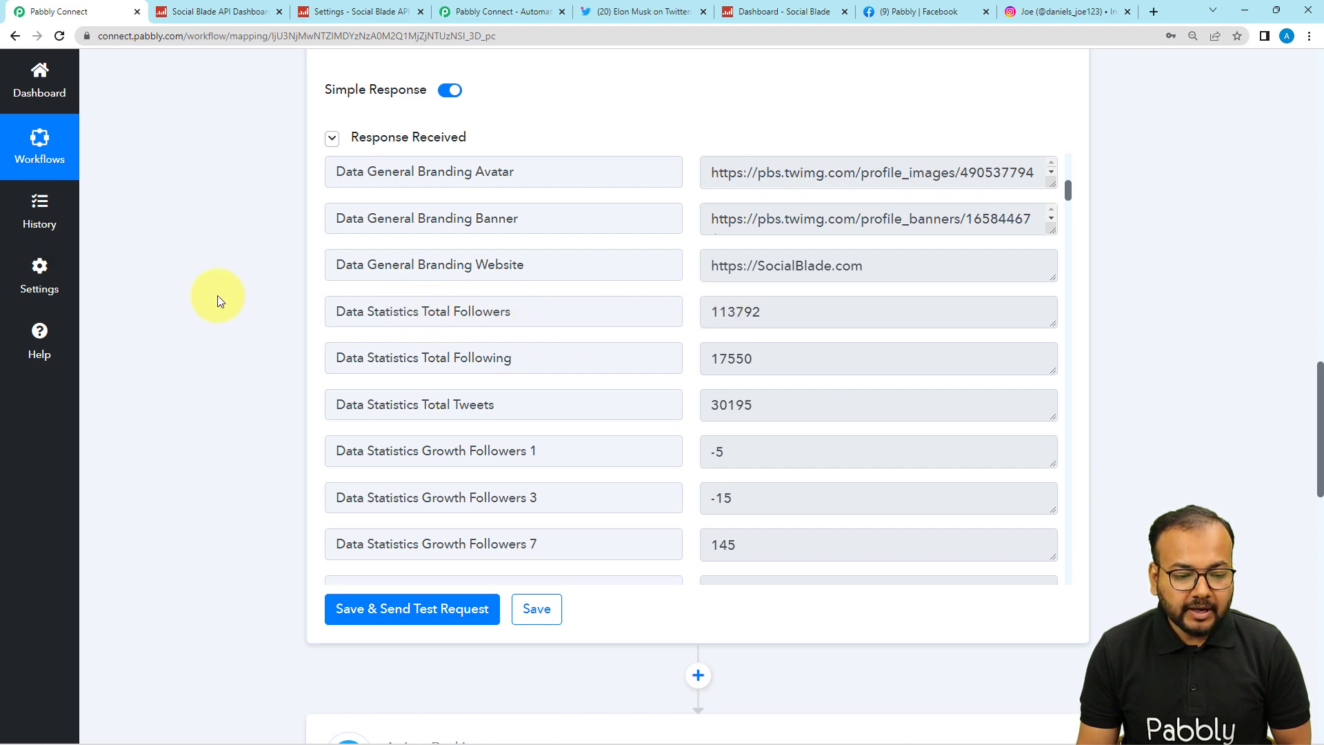
scroll(217, 295, "down", 12)
scroll(217, 295, "down", 4)
scroll(497, 260, "up", 1)
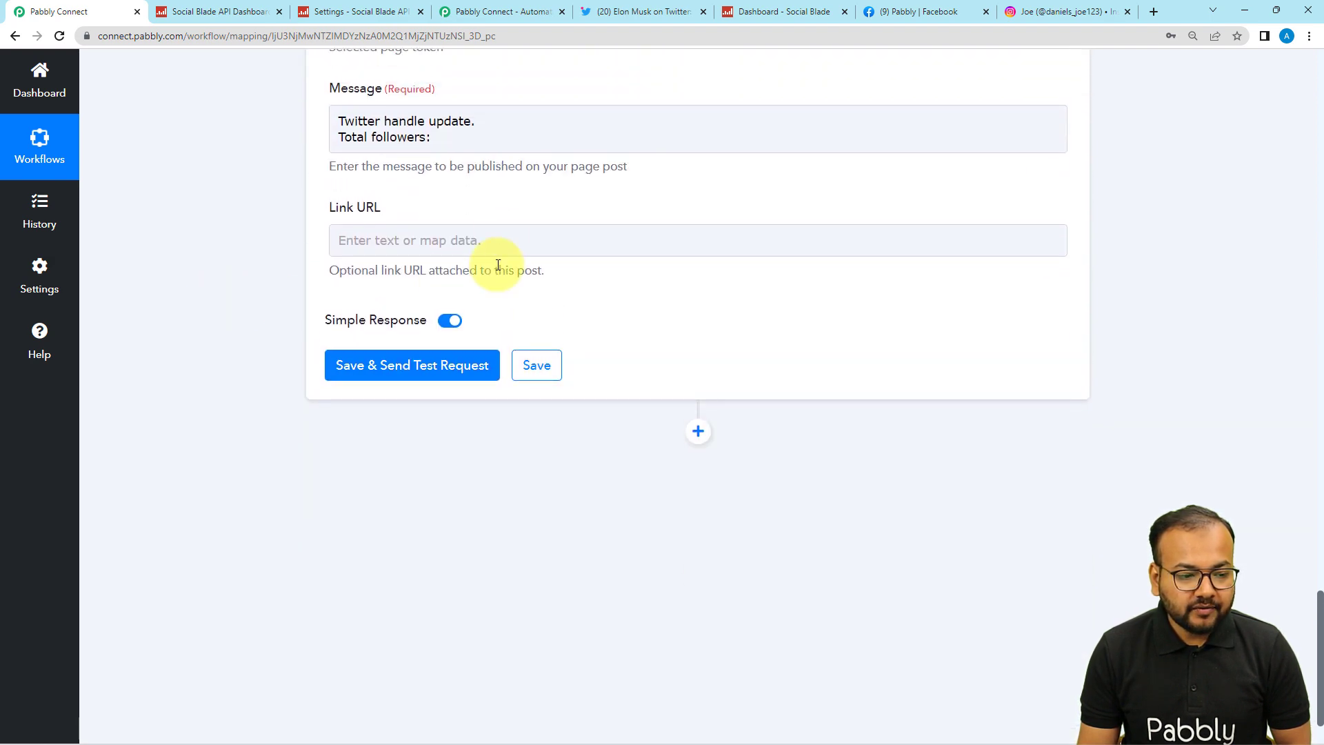
left_click(458, 137)
left_click(435, 137)
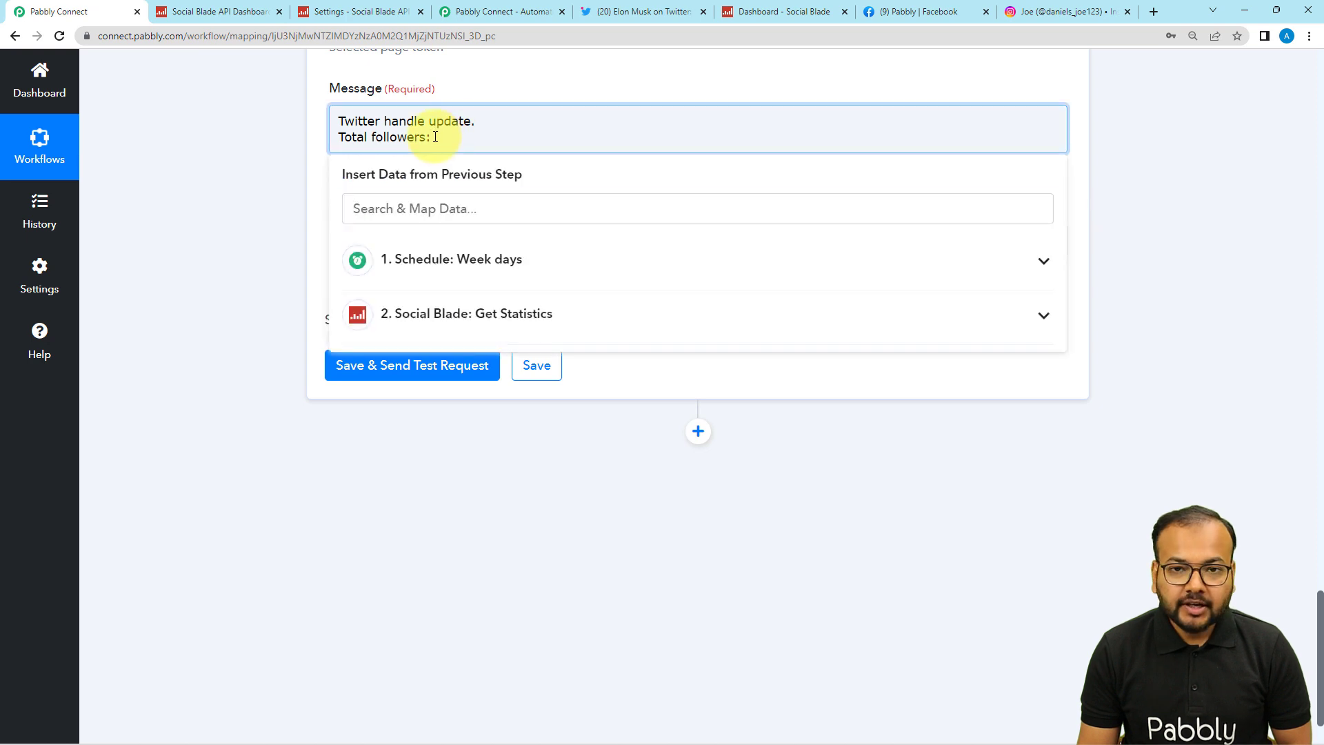
Step: Insert Social Blade's Data Statistics Total Followers value (113792) after 'Total followers:' in the message
left_click(404, 306)
scroll(527, 445, "down", 1)
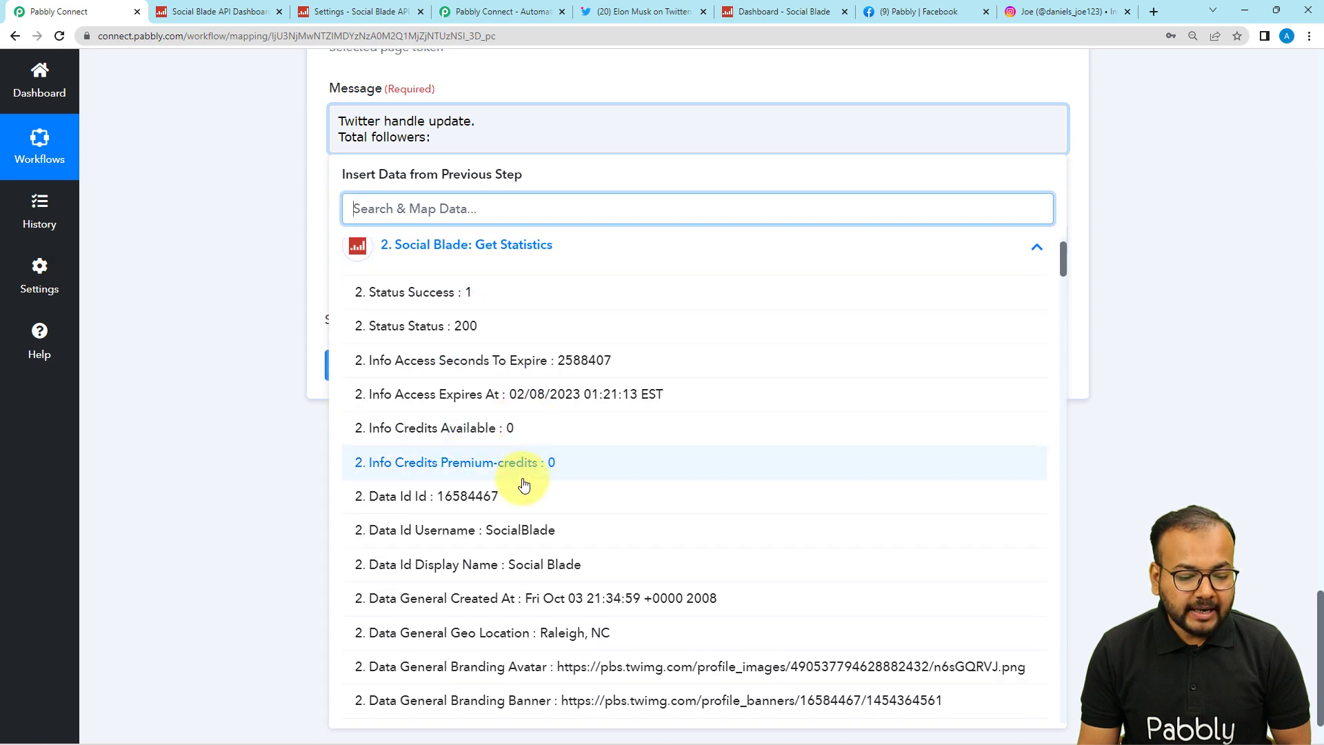
scroll(524, 485, "down", 6)
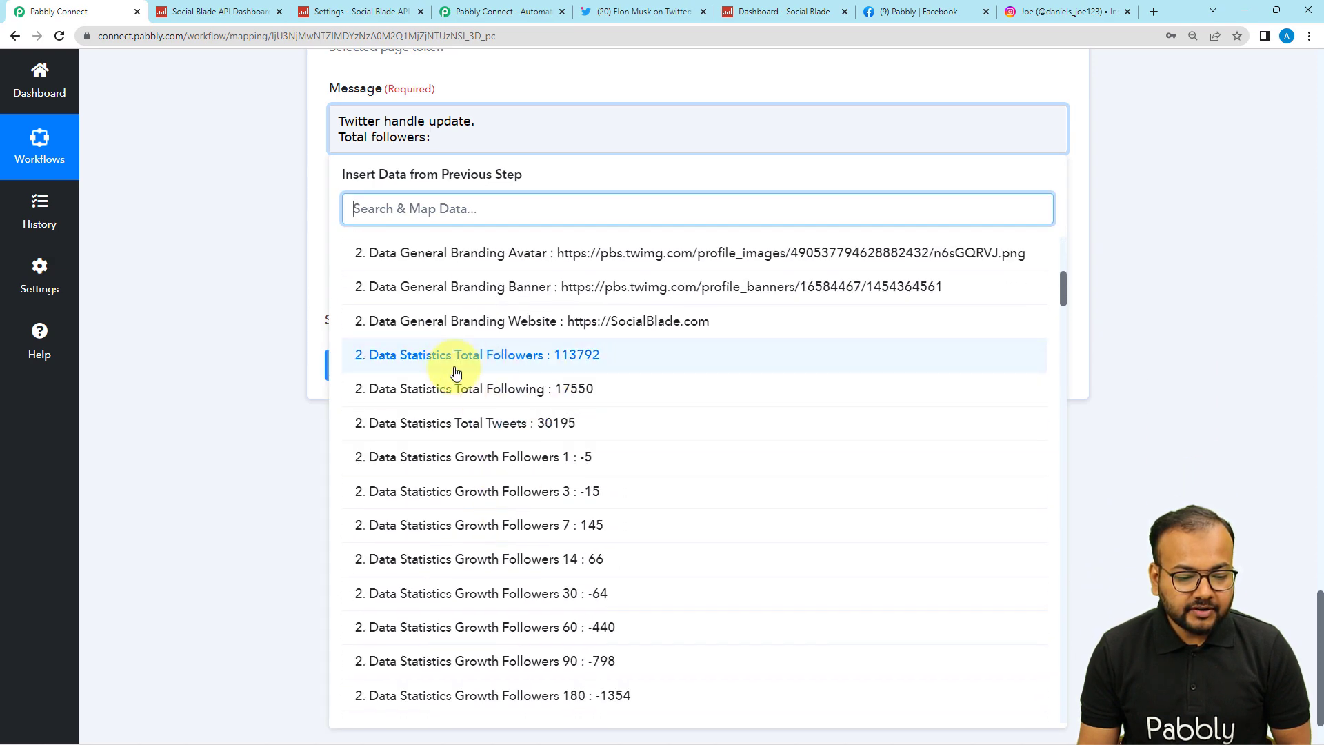
left_click(517, 354)
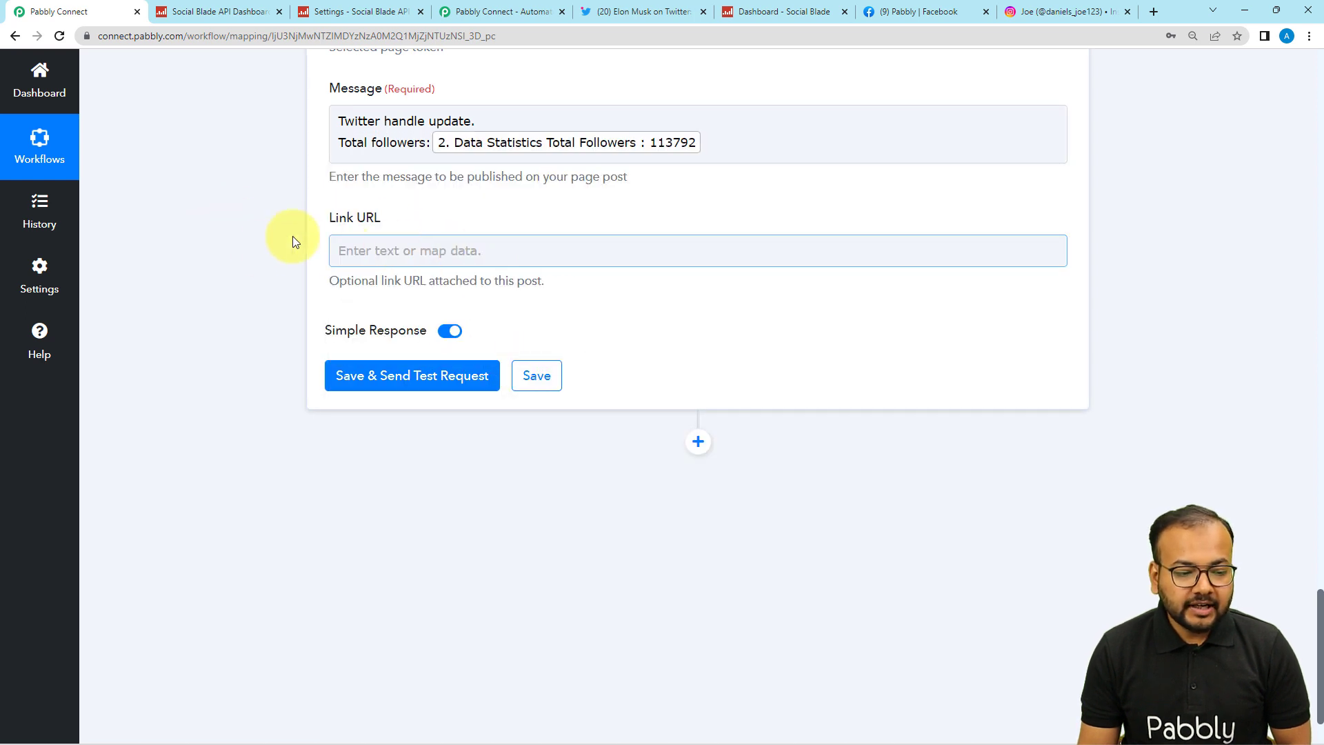
scroll(263, 246, "down", 1)
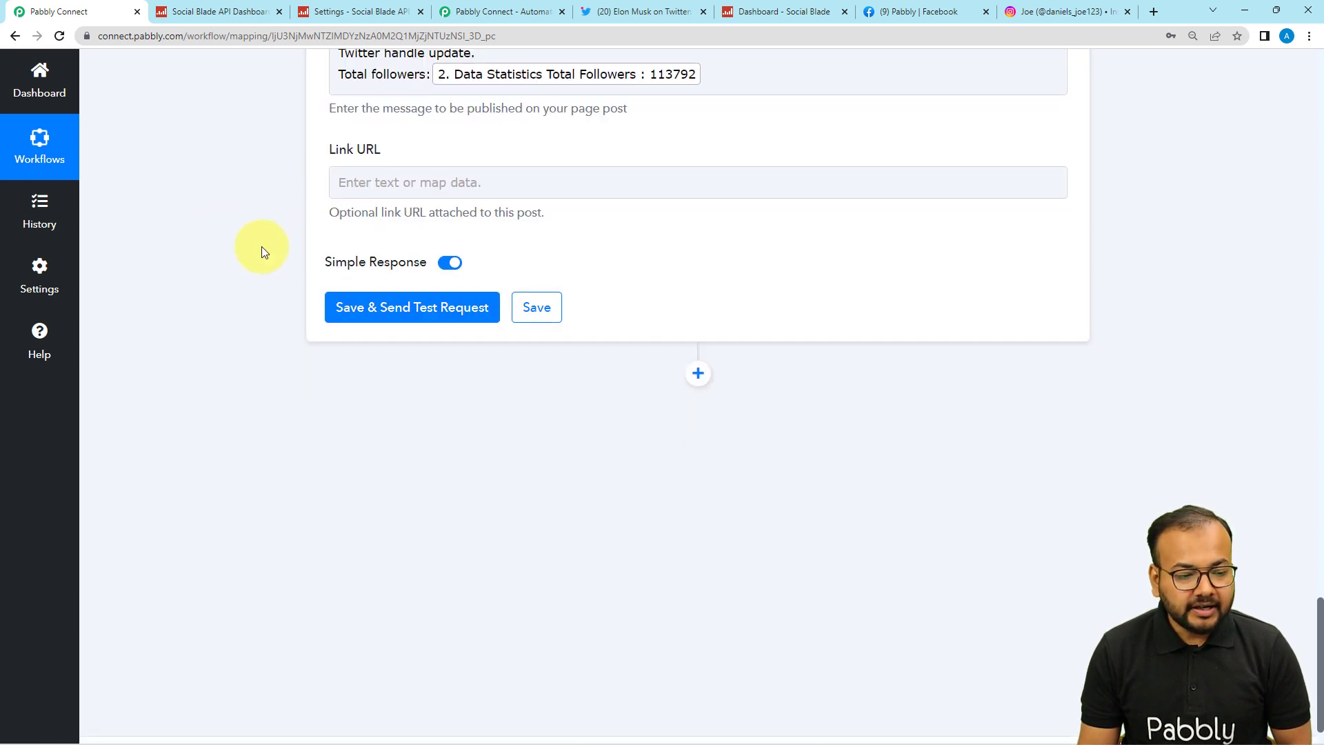
scroll(254, 232, "up", 1)
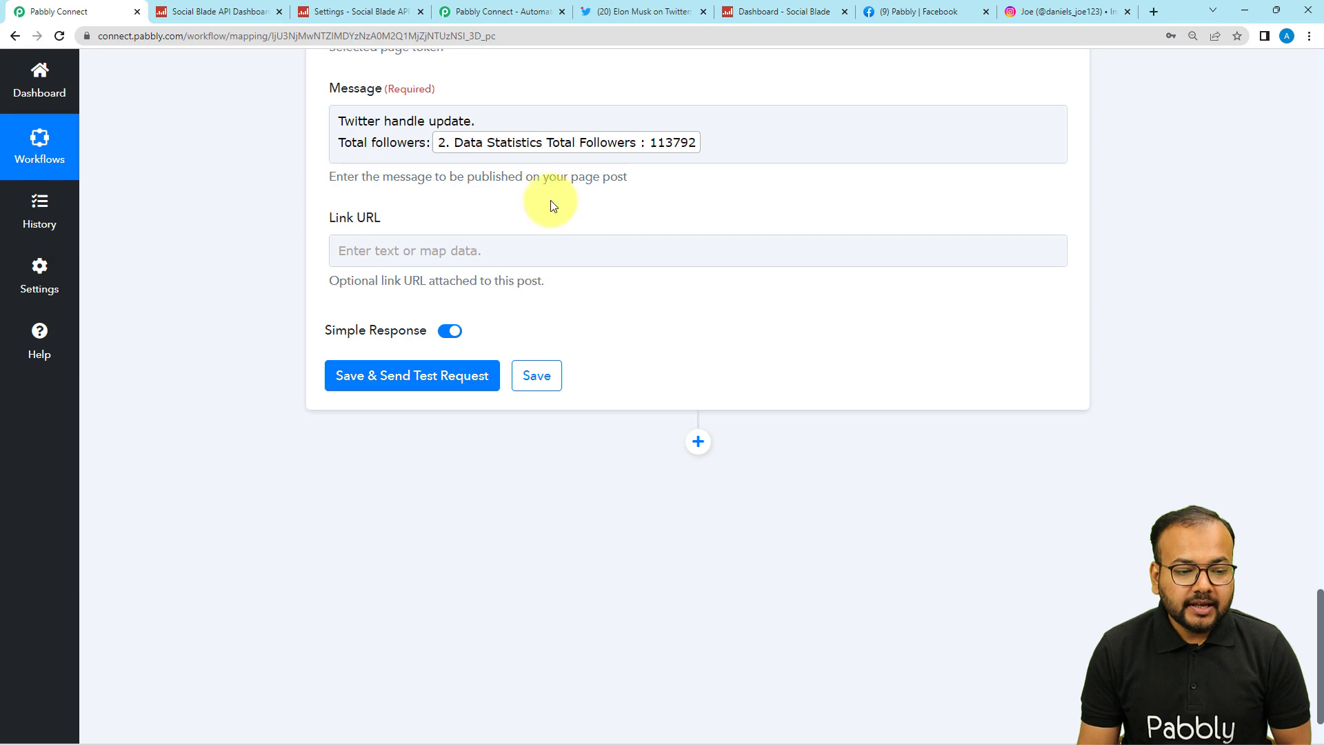
left_click(637, 143)
left_click(222, 195)
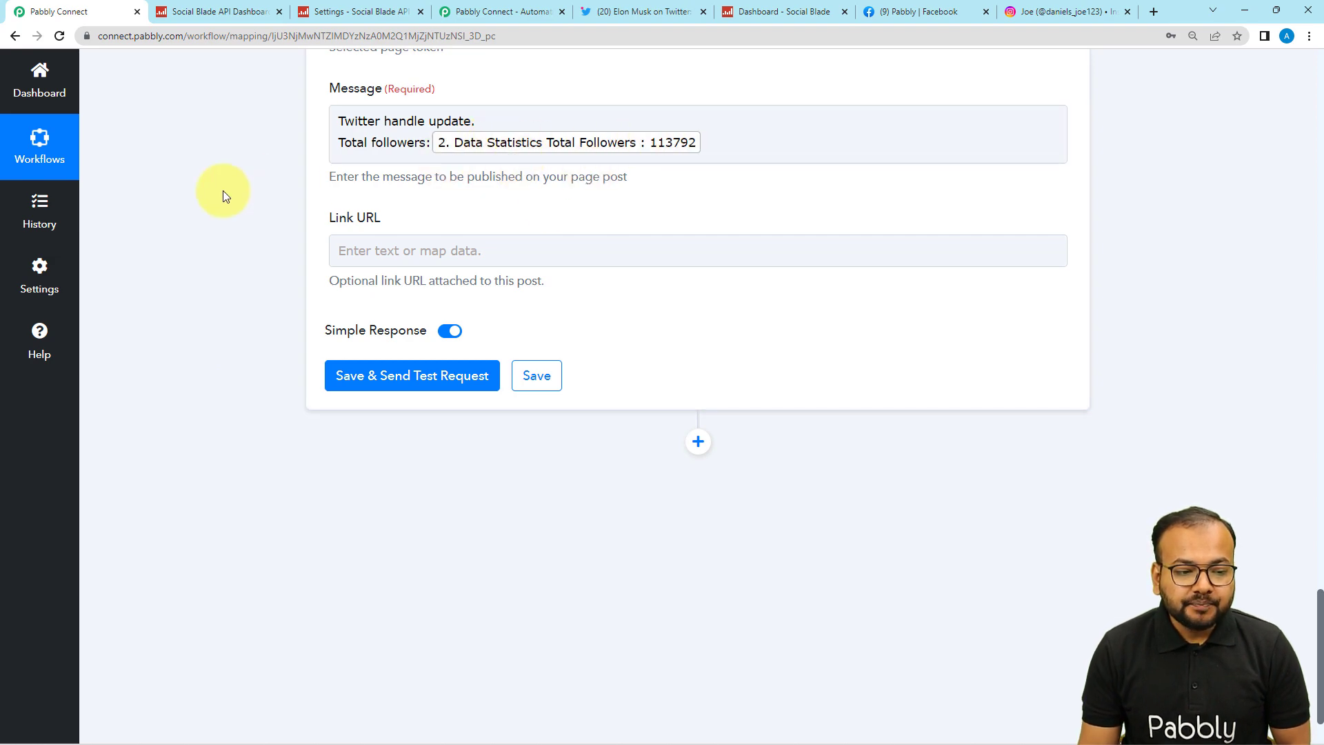
Step: Scroll back over the workflow and recheck the Facebook post message
scroll(223, 192, "up", 4)
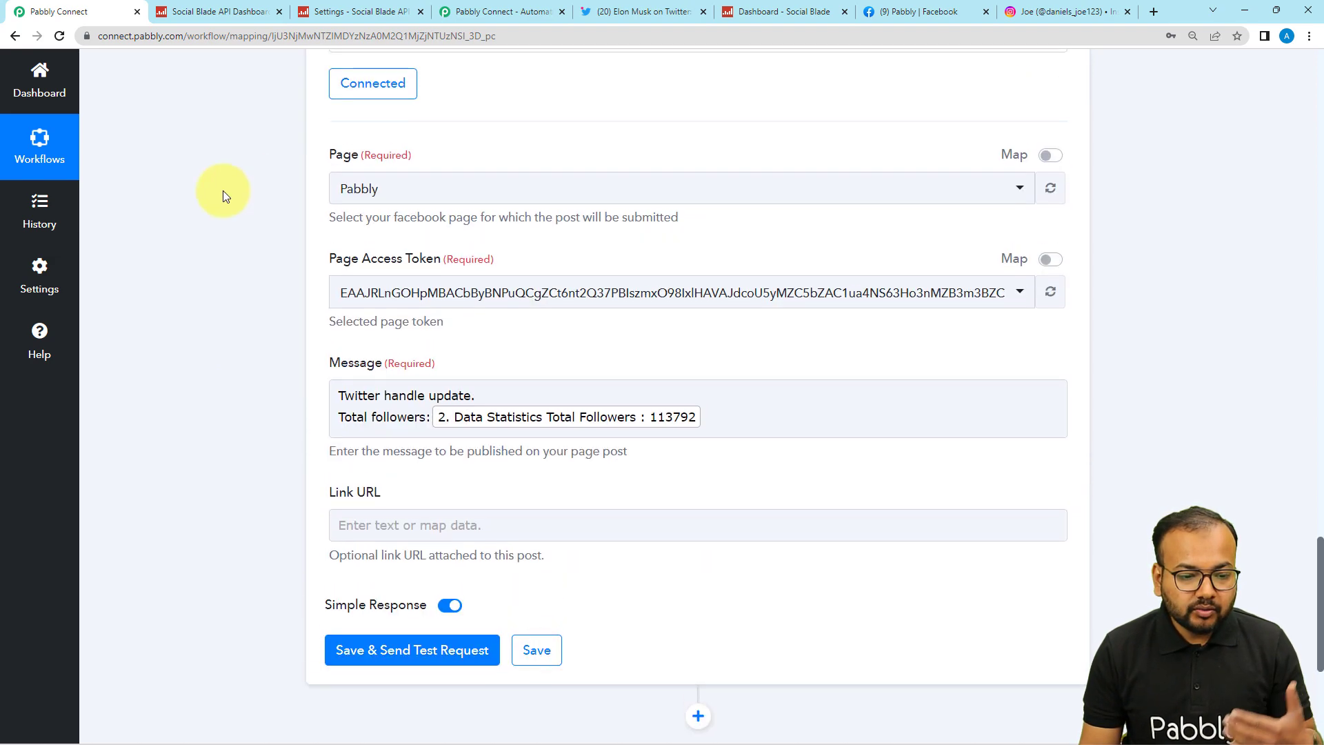
scroll(222, 190, "up", 3)
scroll(1314, 90, "up", 7)
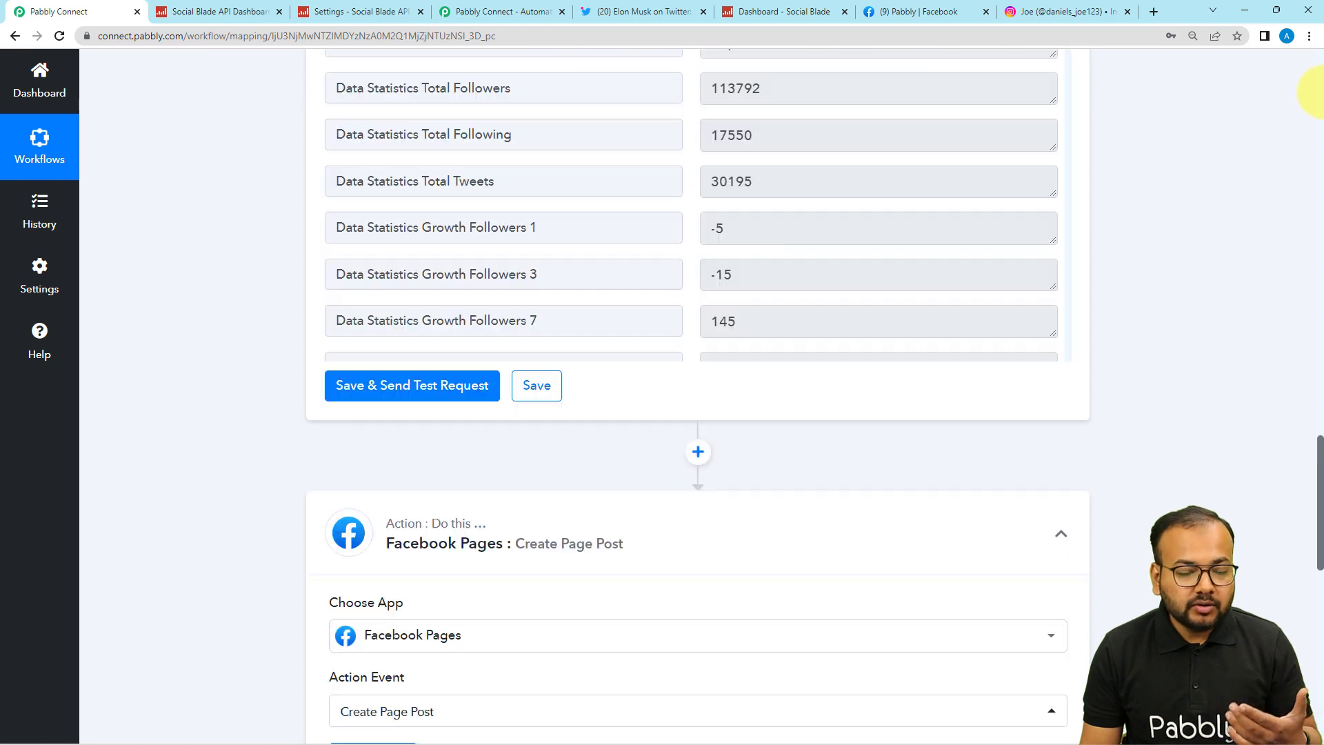
scroll(1314, 89, "up", 10)
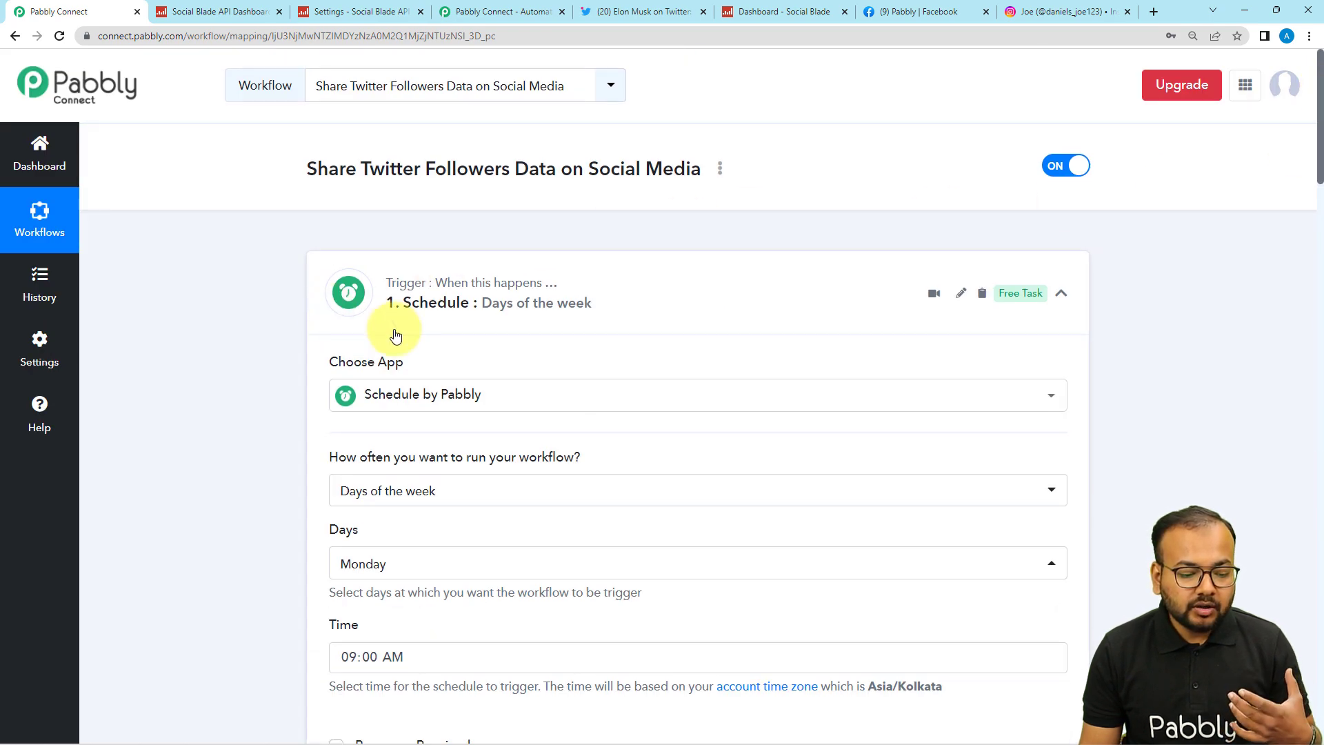
scroll(367, 508, "down", 1)
left_click_drag(1319, 136, 1263, 590)
left_click(678, 474)
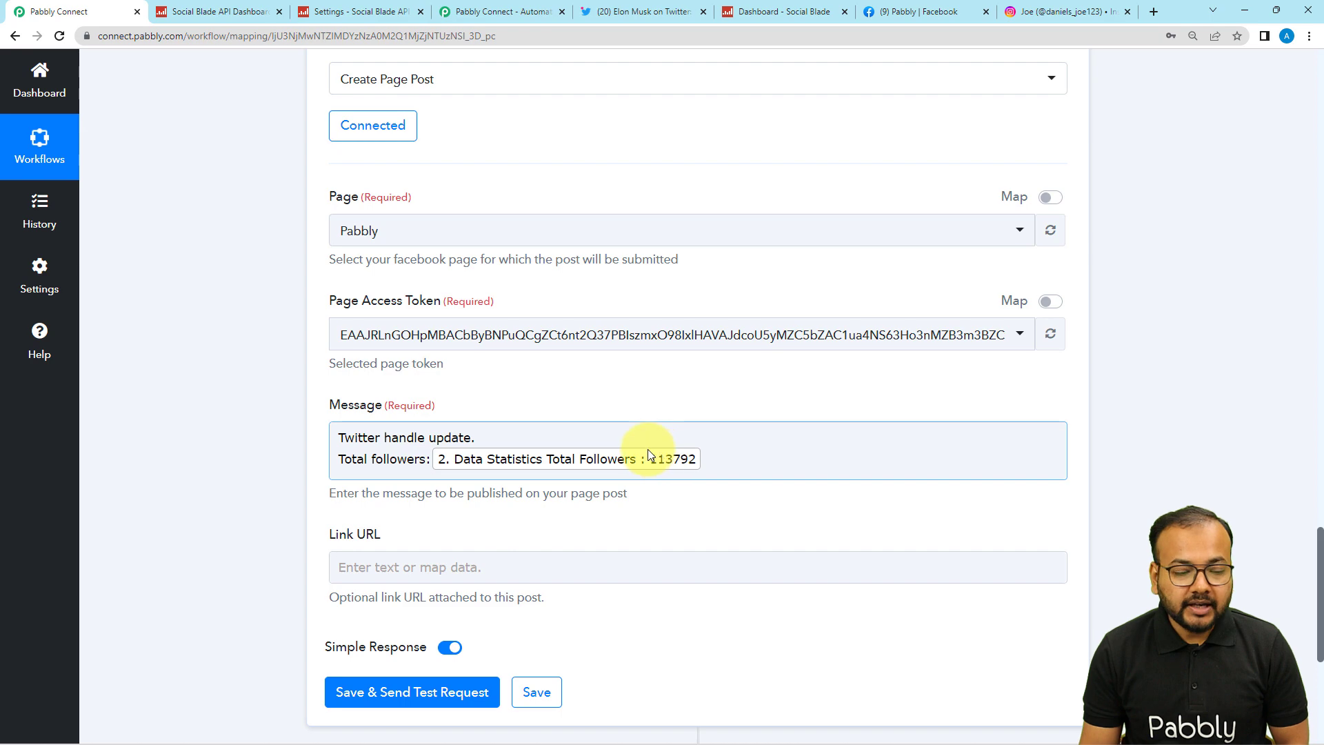
Step: Move past the Create Page Post form and bring up the Pabbly Facebook page
scroll(198, 279, "down", 2)
scroll(200, 279, "down", 1)
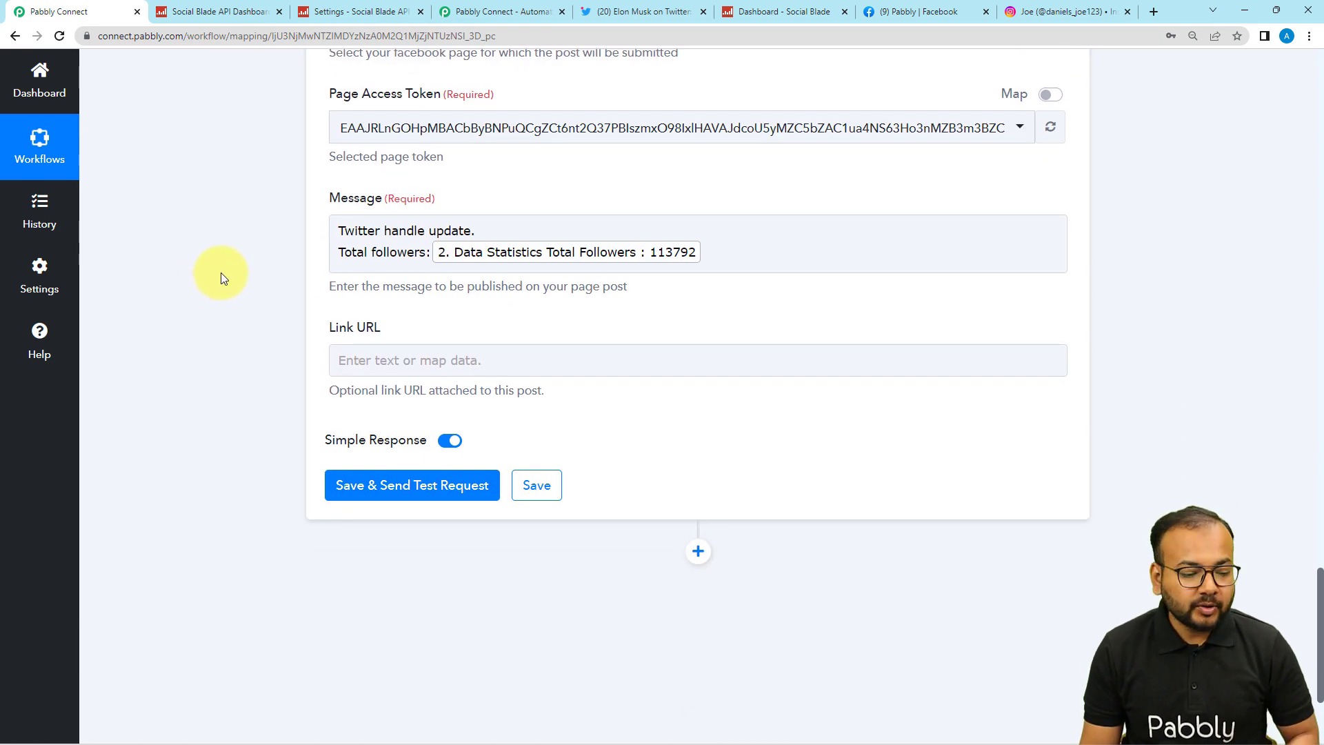
scroll(218, 279, "down", 3)
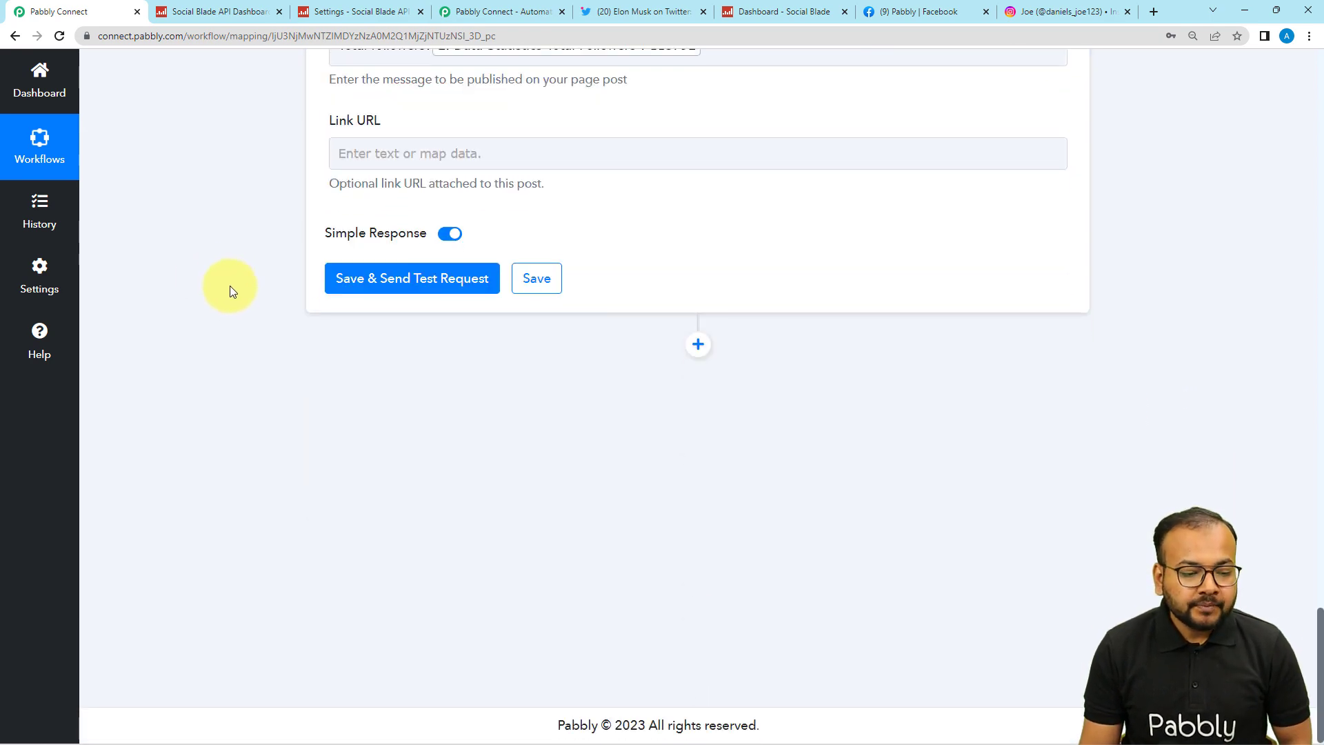
left_click(896, 12)
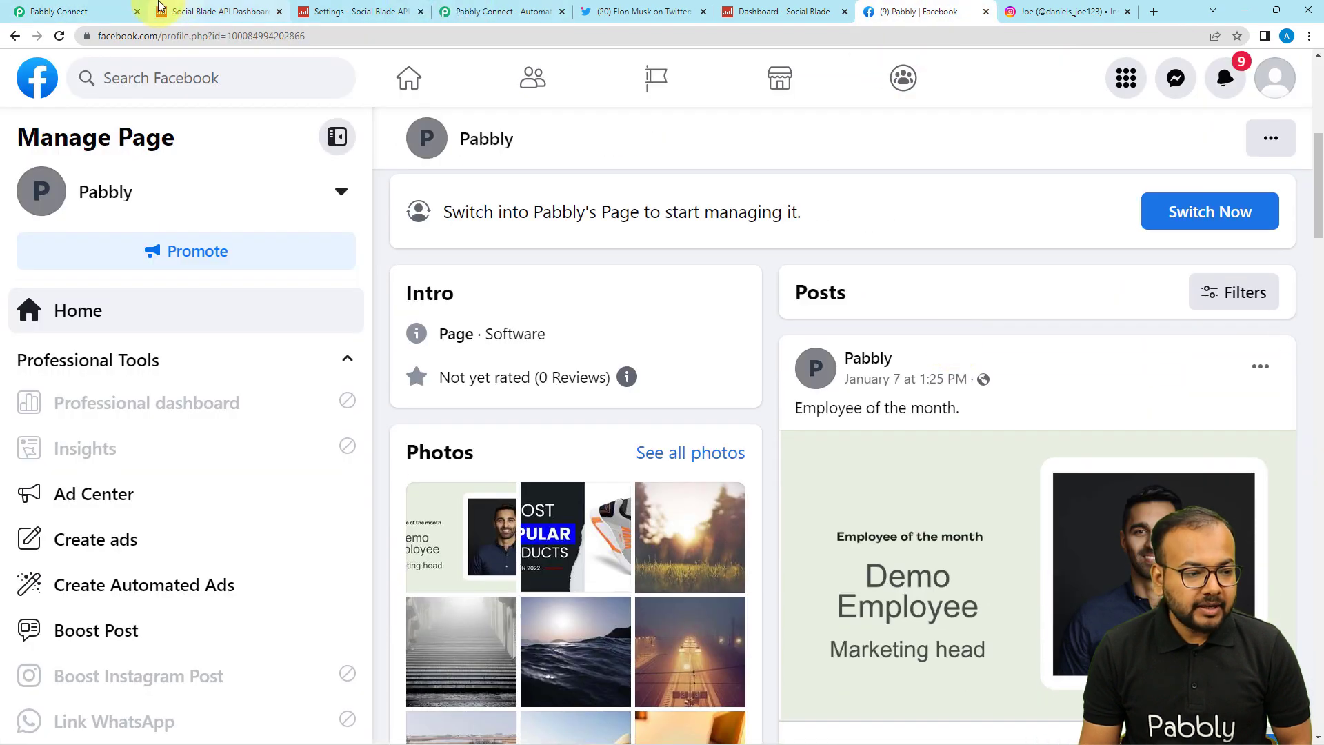
Step: Send the Facebook test post and confirm 'Twitter handle update. Total followers:113792' appears on the Pabbly page
left_click(68, 11)
left_click(352, 280)
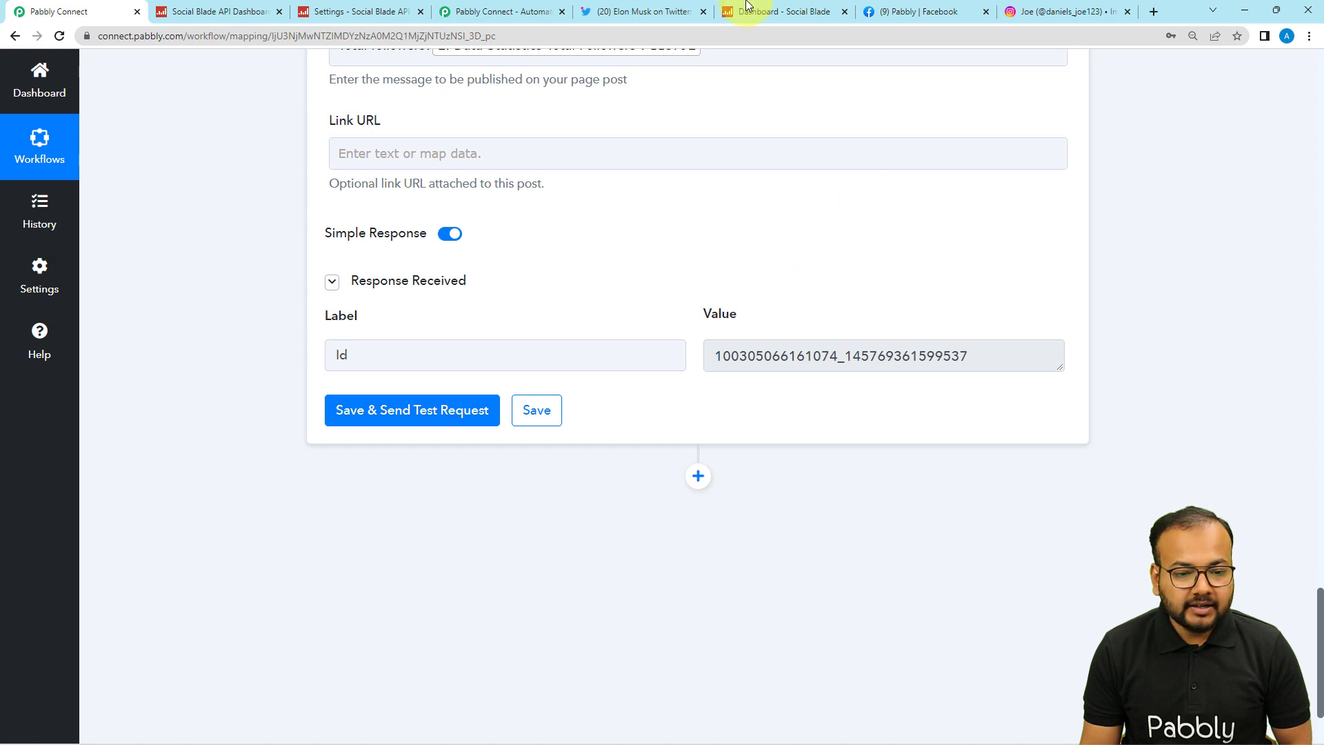
left_click(897, 11)
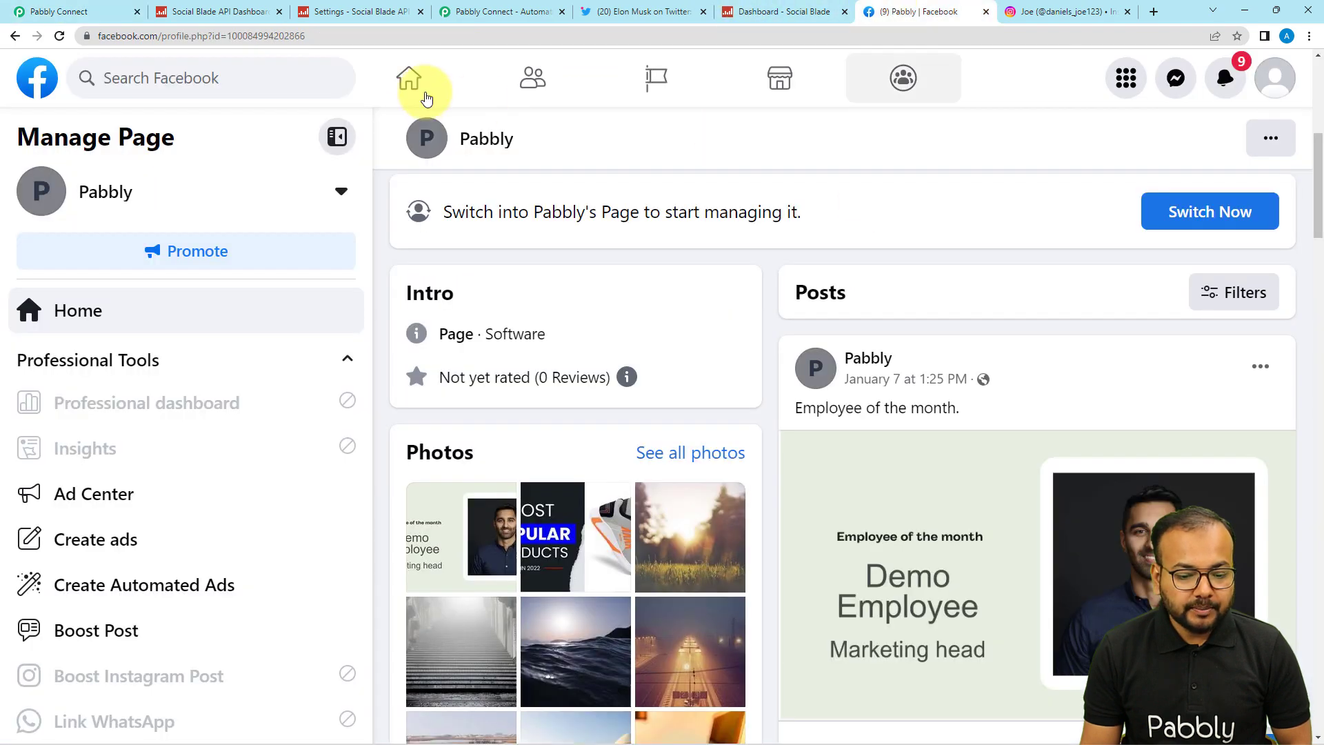
left_click(59, 38)
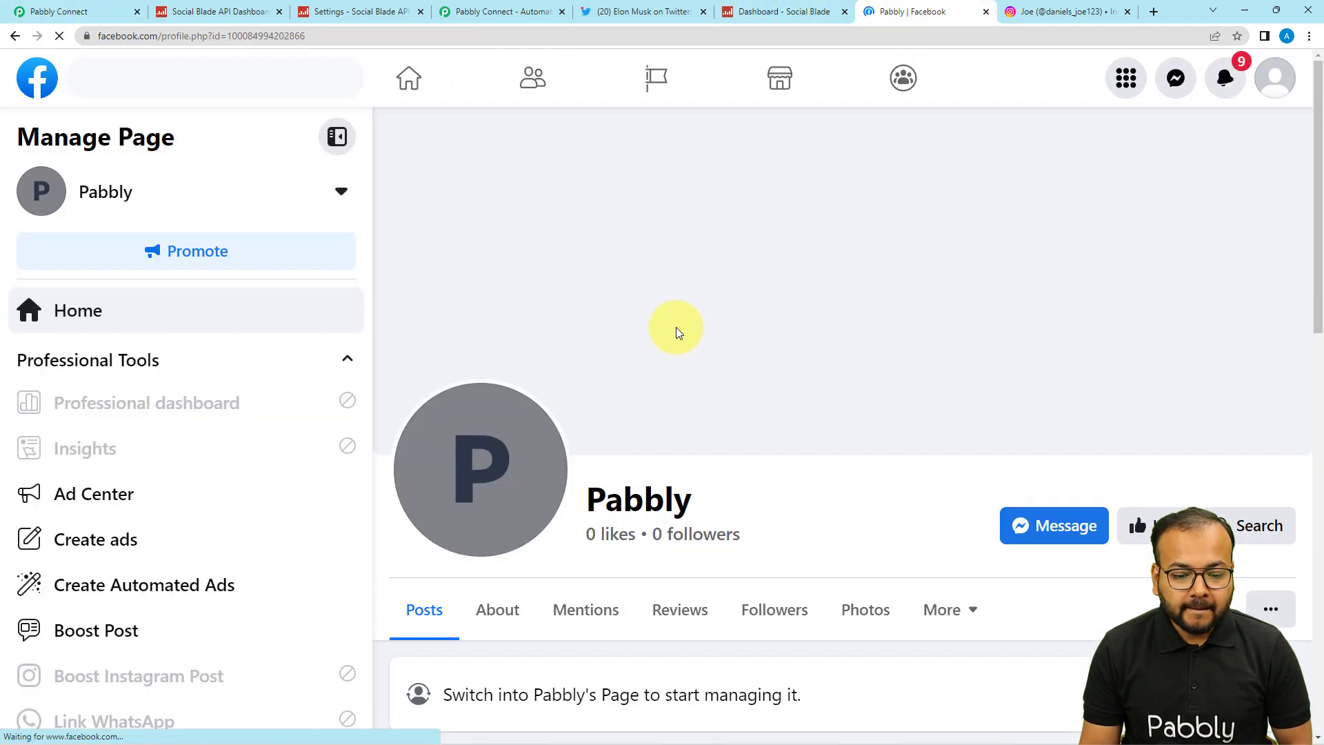
scroll(676, 334, "down", 7)
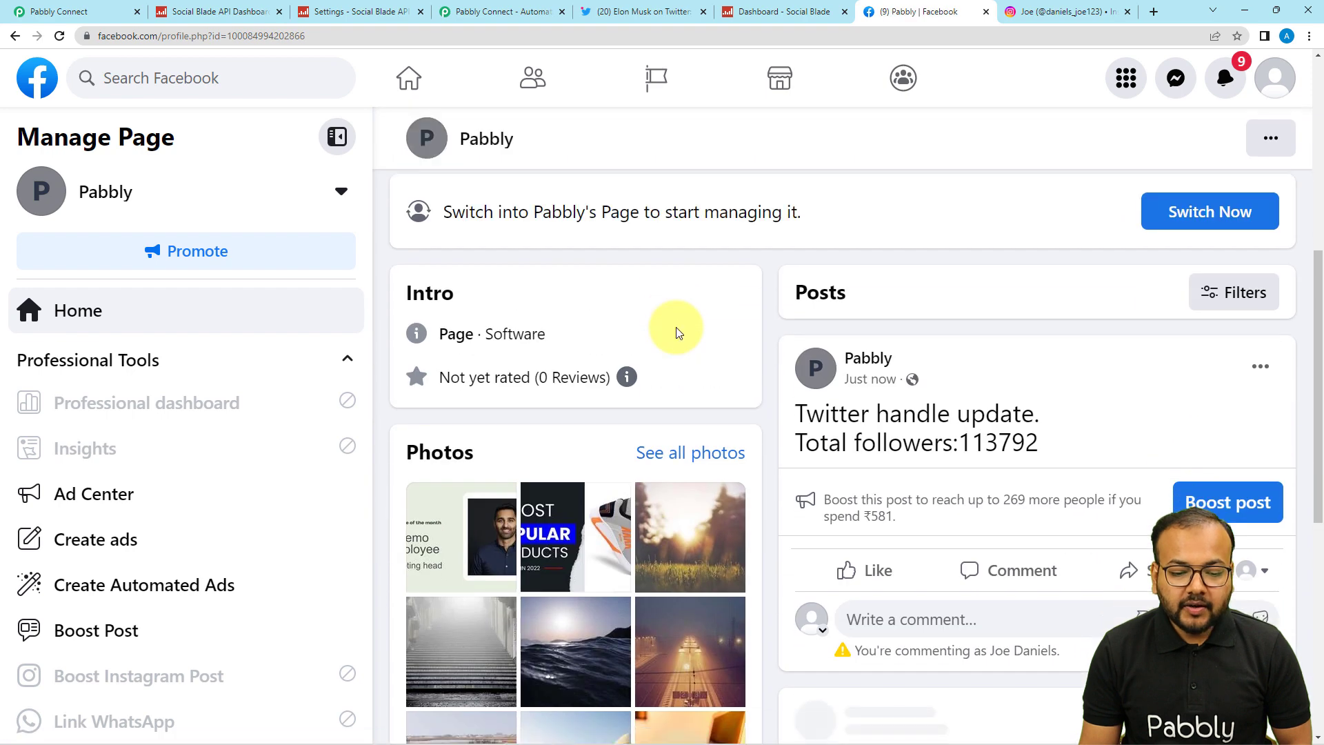
scroll(676, 333, "down", 1)
mouse_move(846, 327)
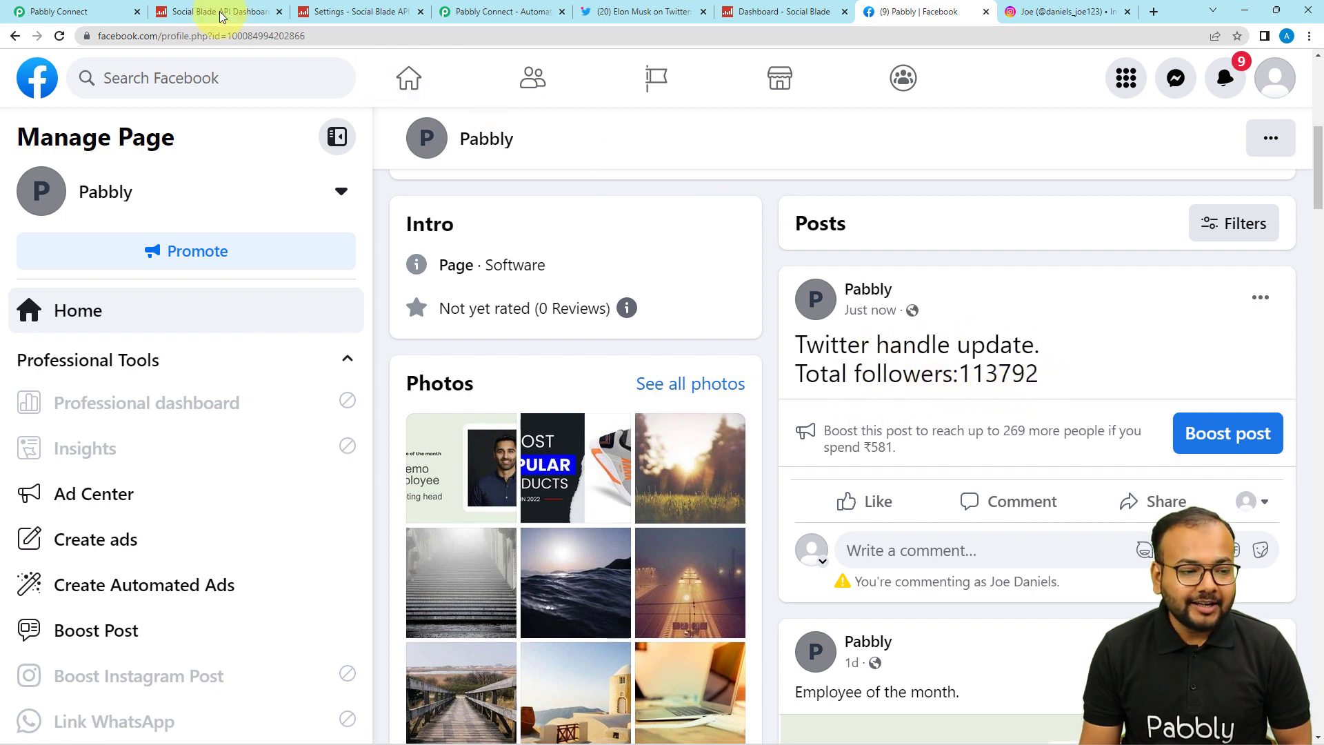
left_click(138, 5)
scroll(519, 235, "up", 3)
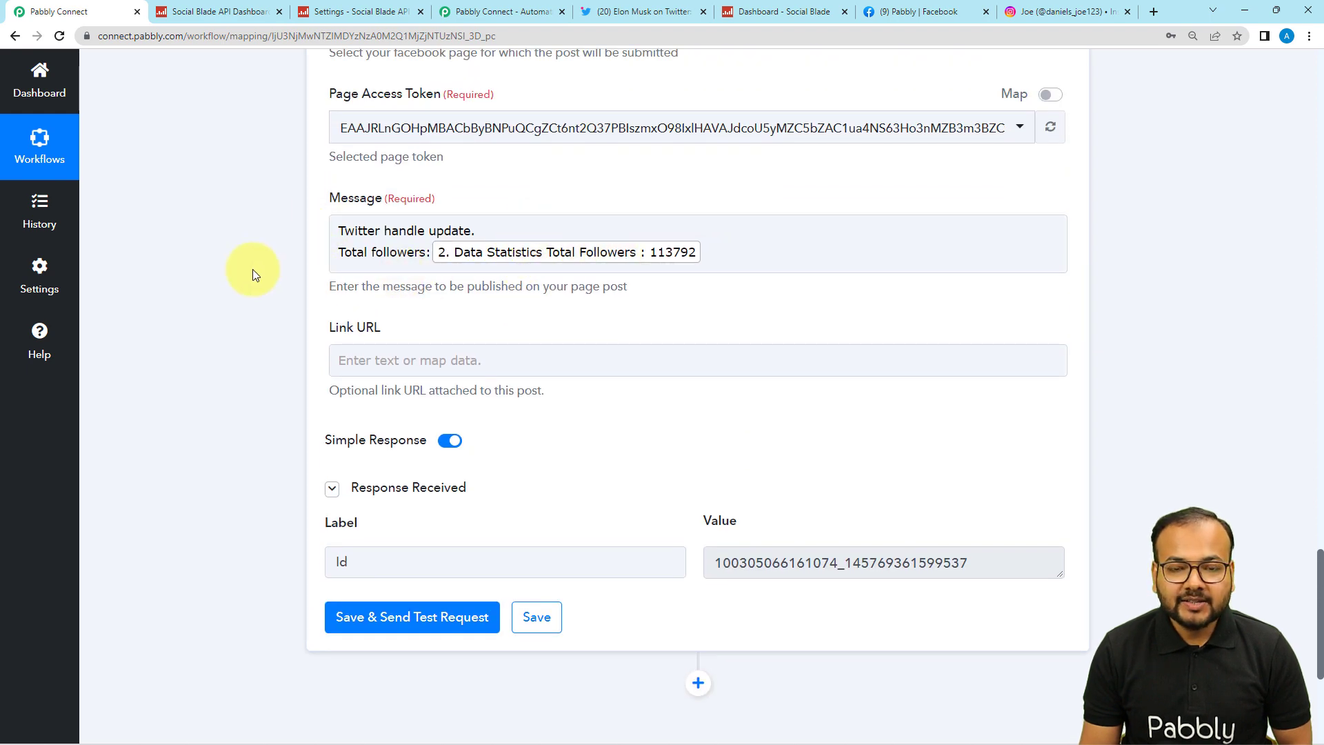
Step: Add an action step below the Facebook step, searching 'inst' to pick Instagram for Business
scroll(253, 273, "down", 3)
scroll(252, 274, "down", 2)
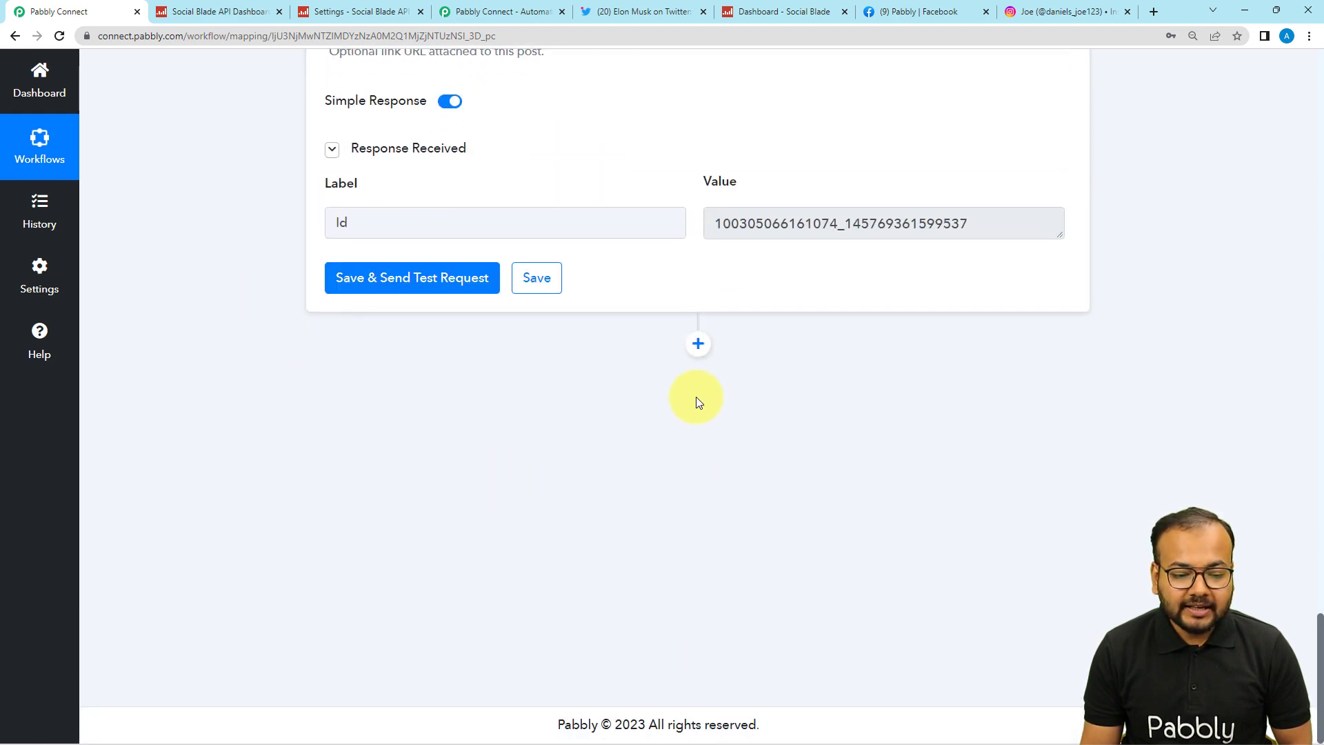
left_click(698, 357)
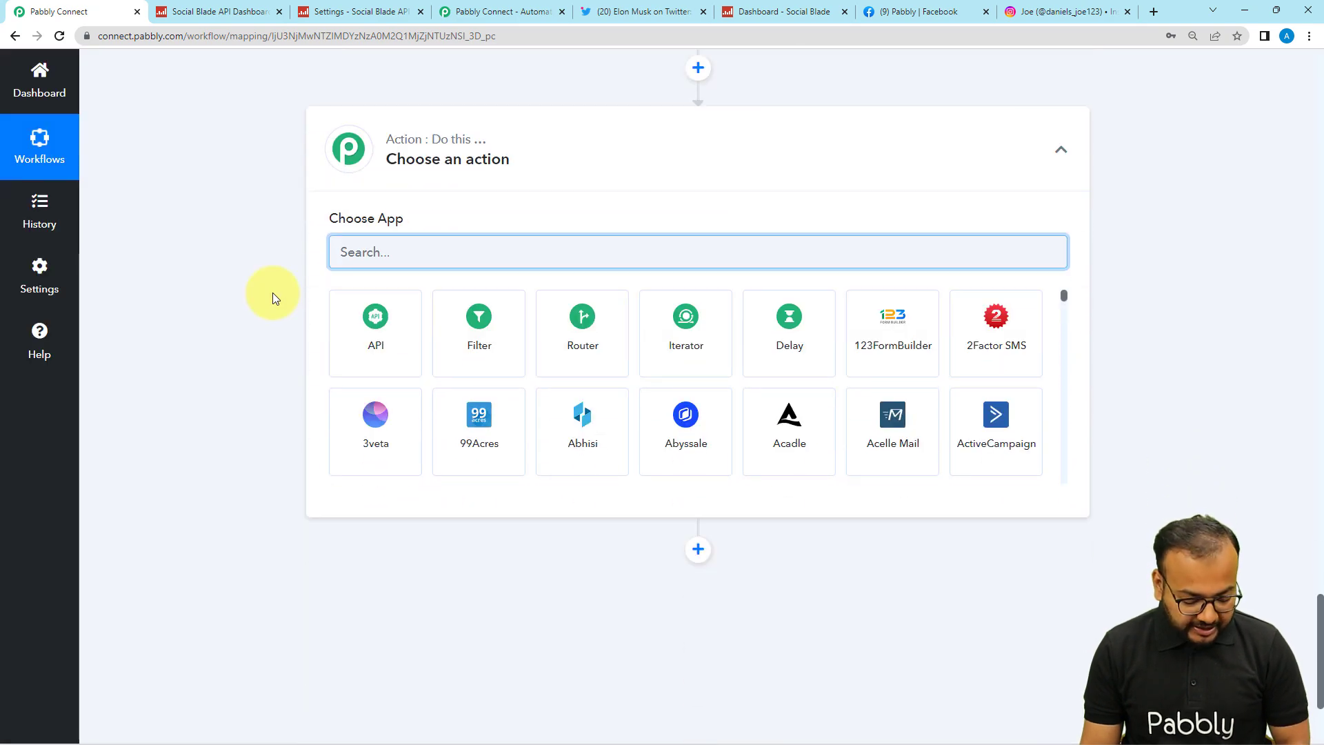
type("inst")
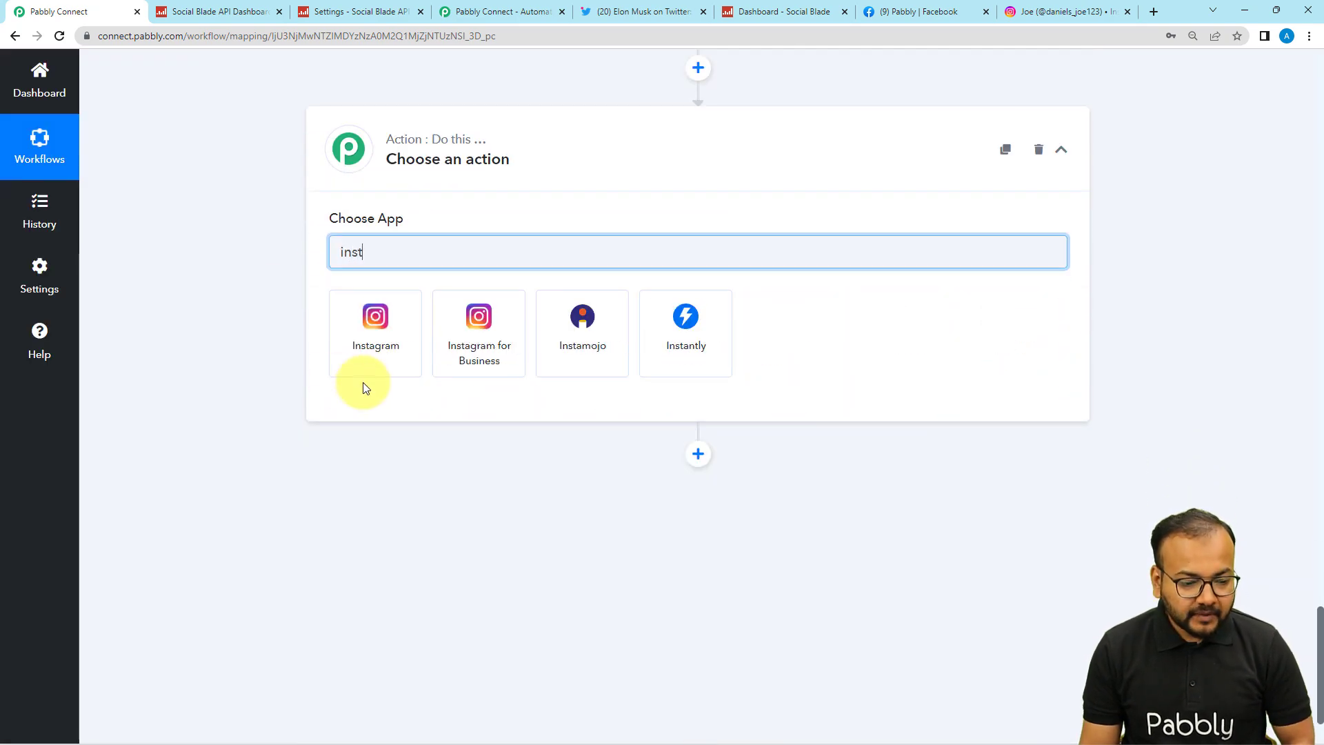
left_click(488, 343)
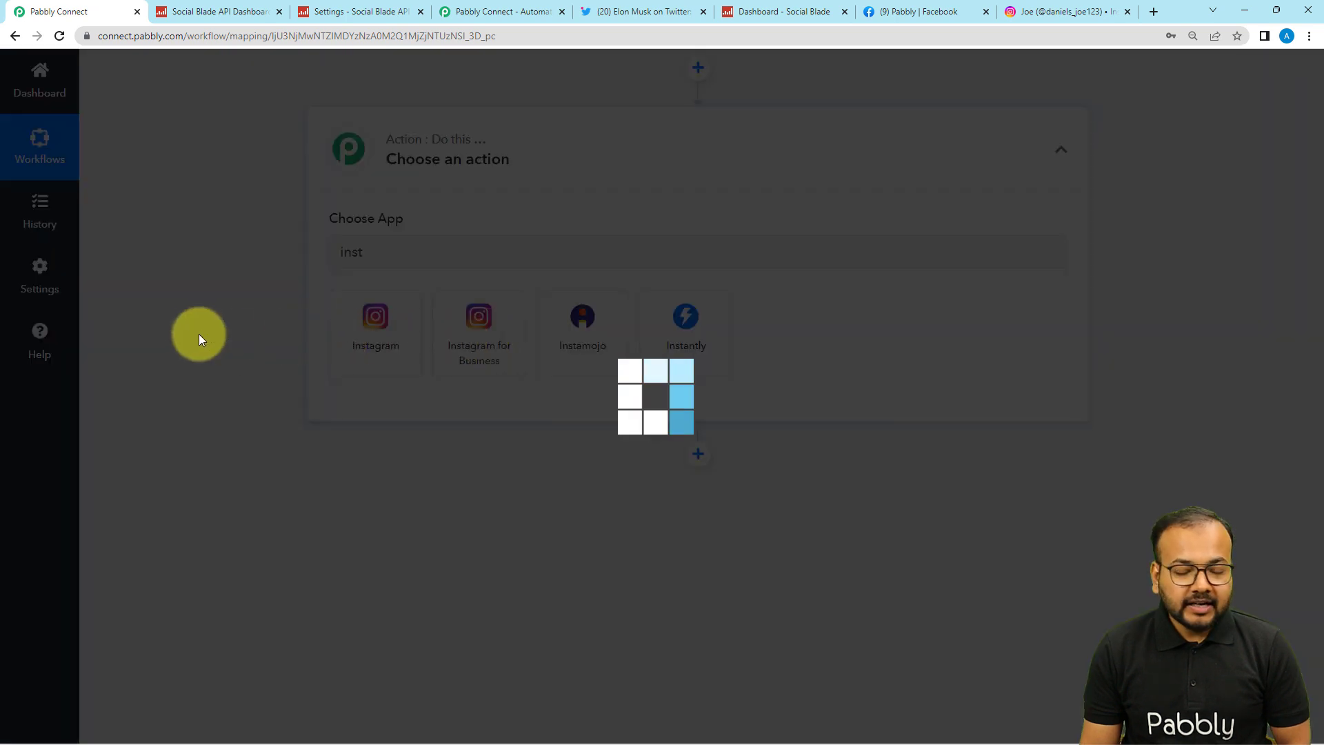
scroll(200, 331, "down", 2)
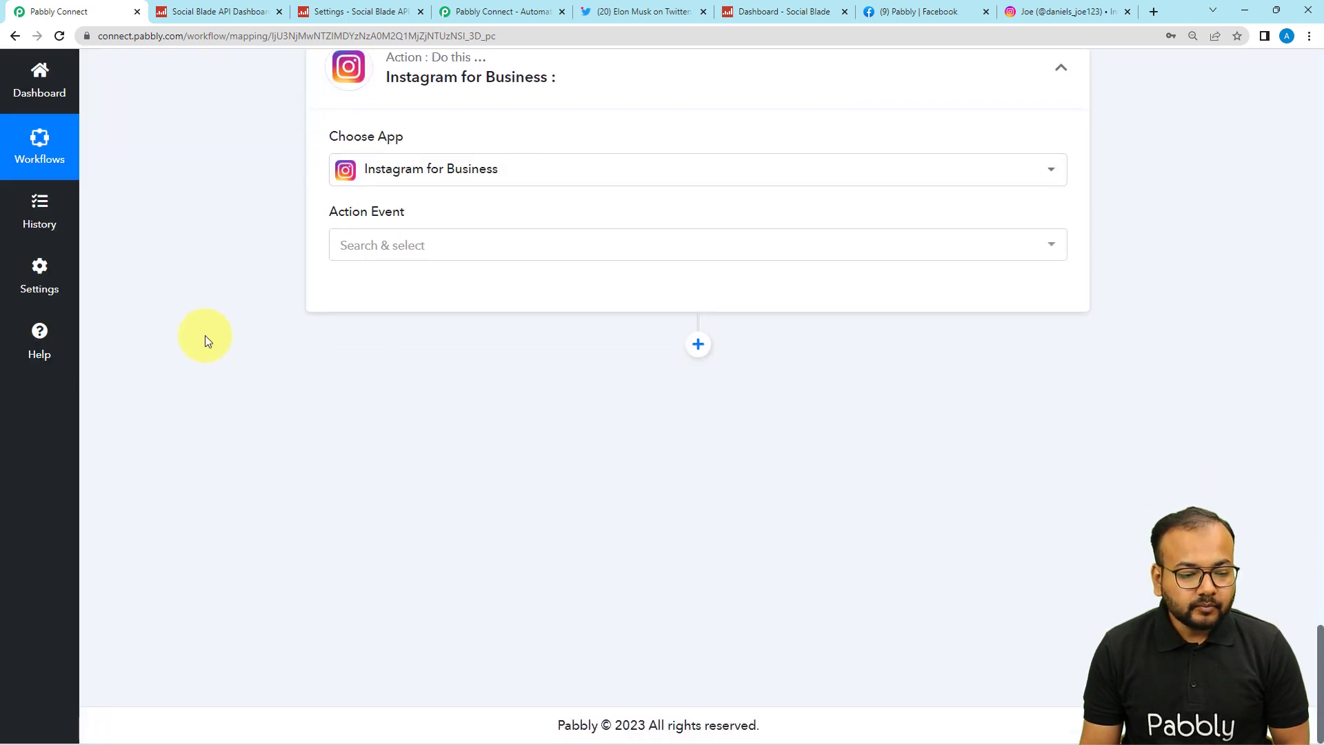
Step: Choose Publish Photo as the action event and authorize a new Instagram for Business connection
left_click(397, 247)
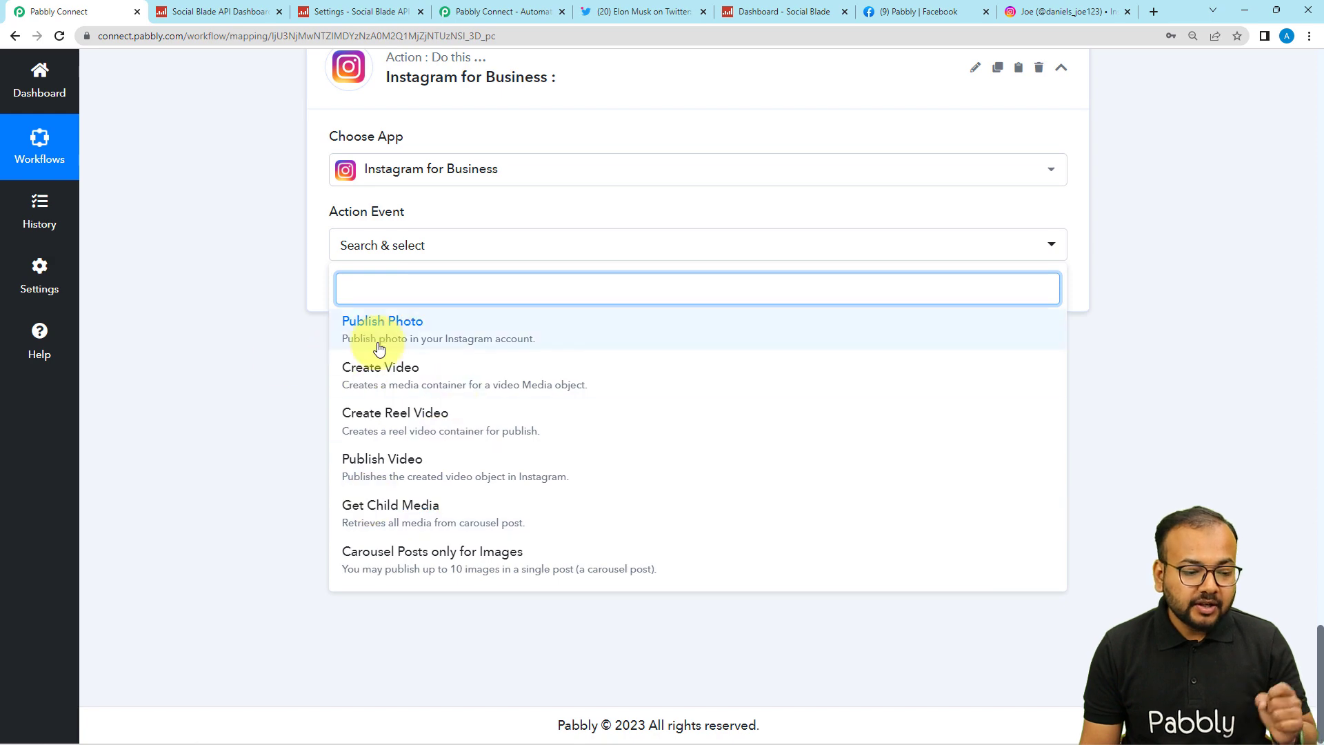
left_click(437, 338)
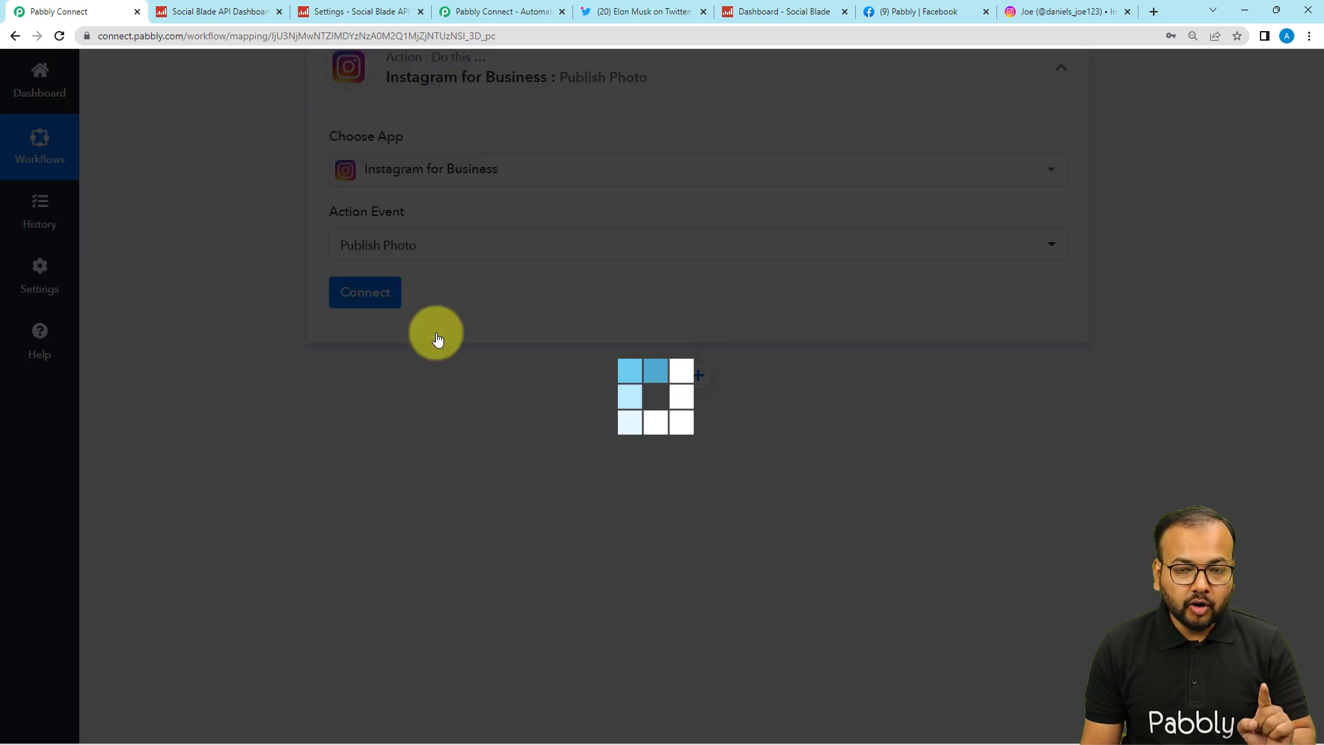
left_click(331, 302)
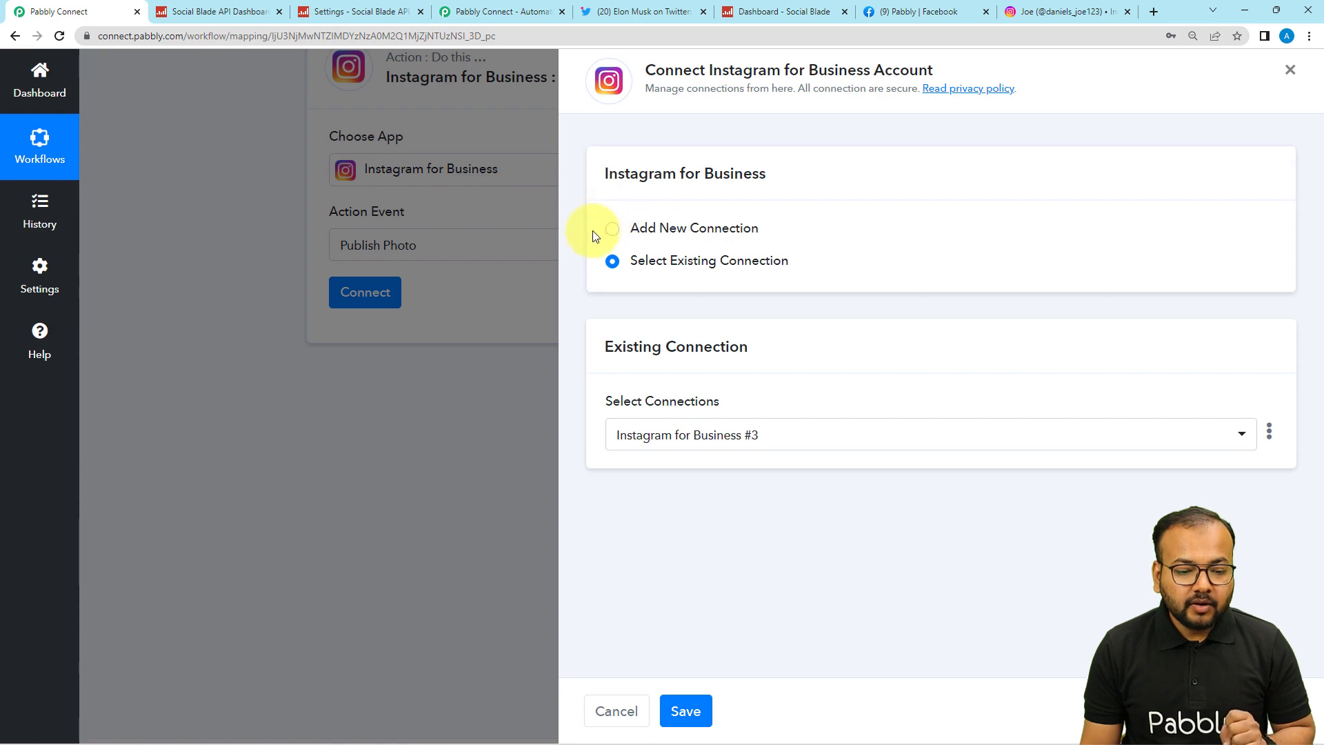
left_click(613, 230)
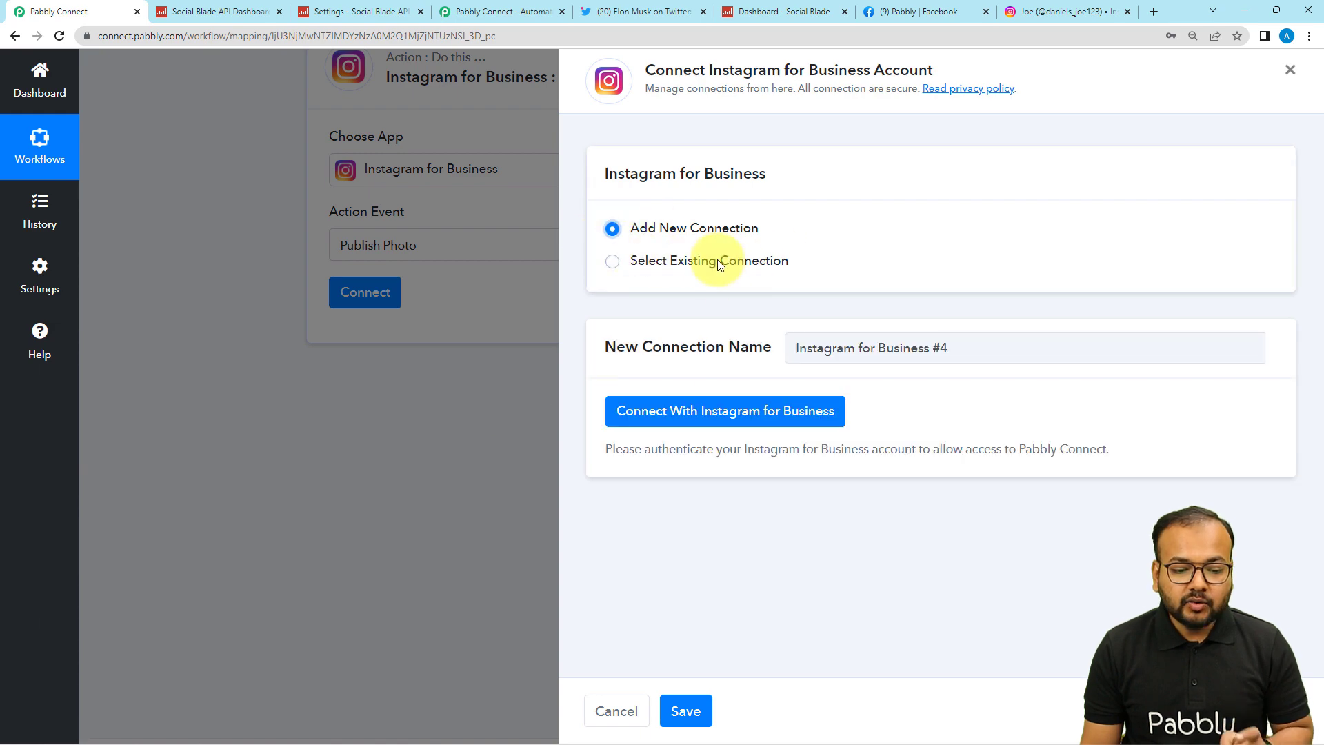
left_click(662, 418)
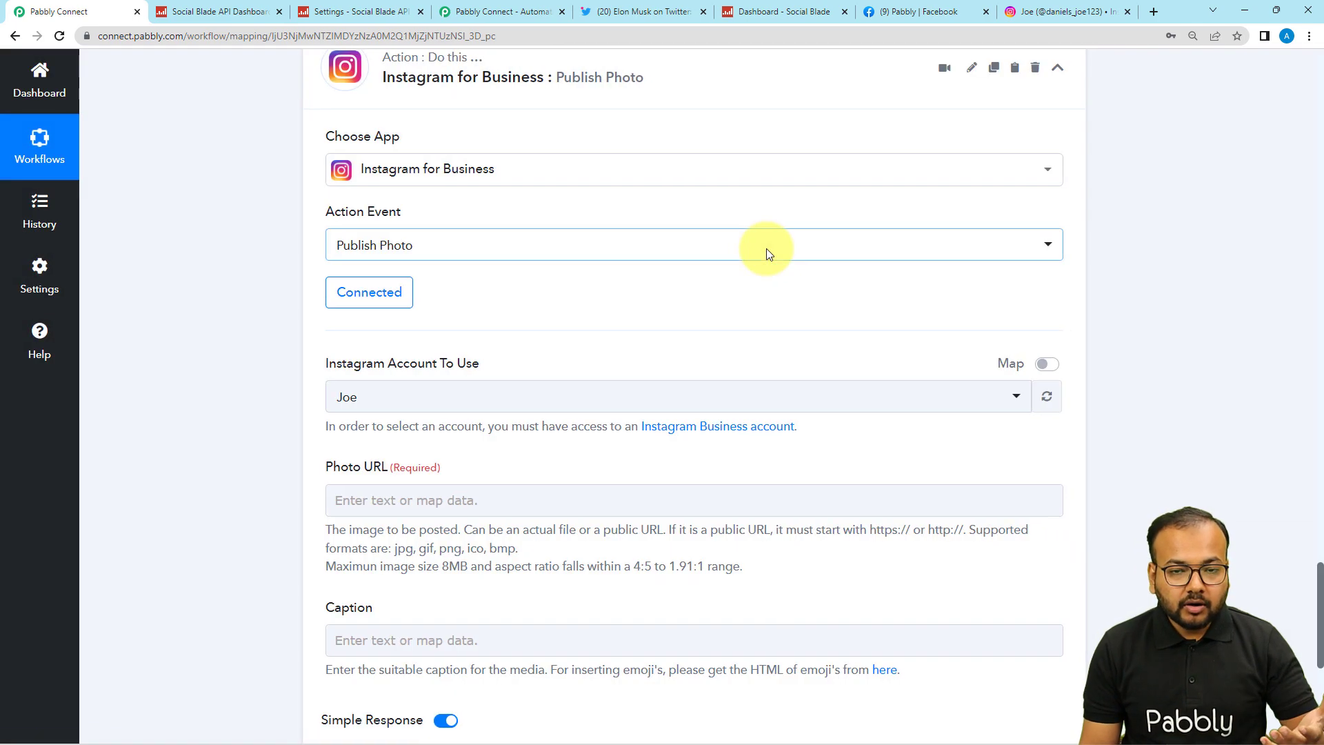
left_click(1053, 9)
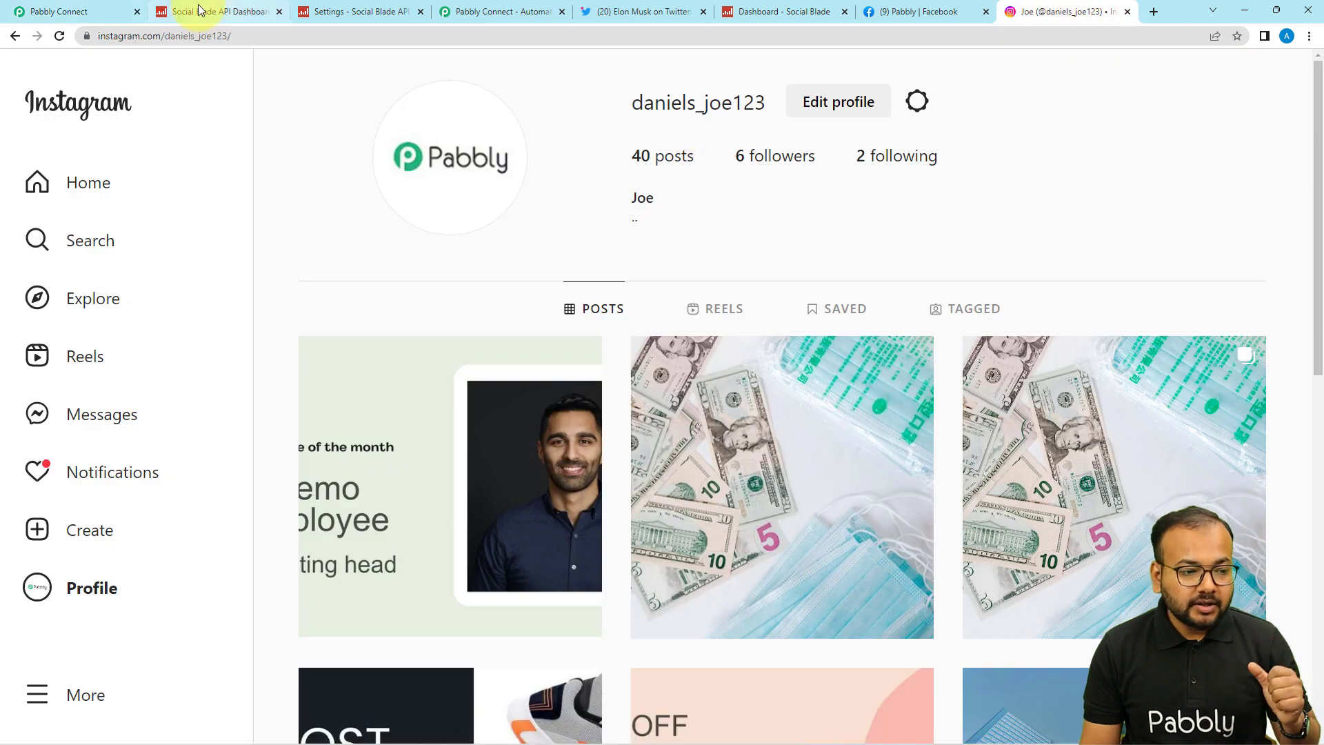
left_click(42, 11)
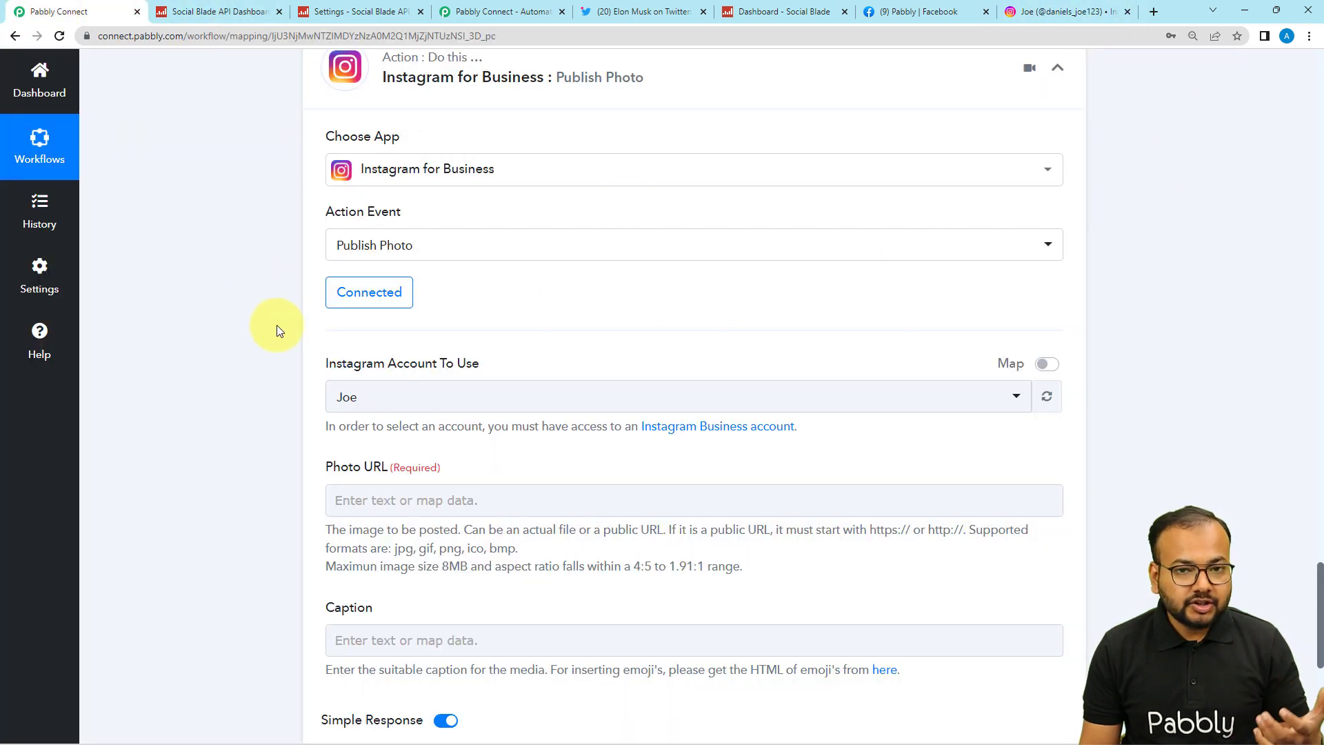
scroll(242, 331, "down", 3)
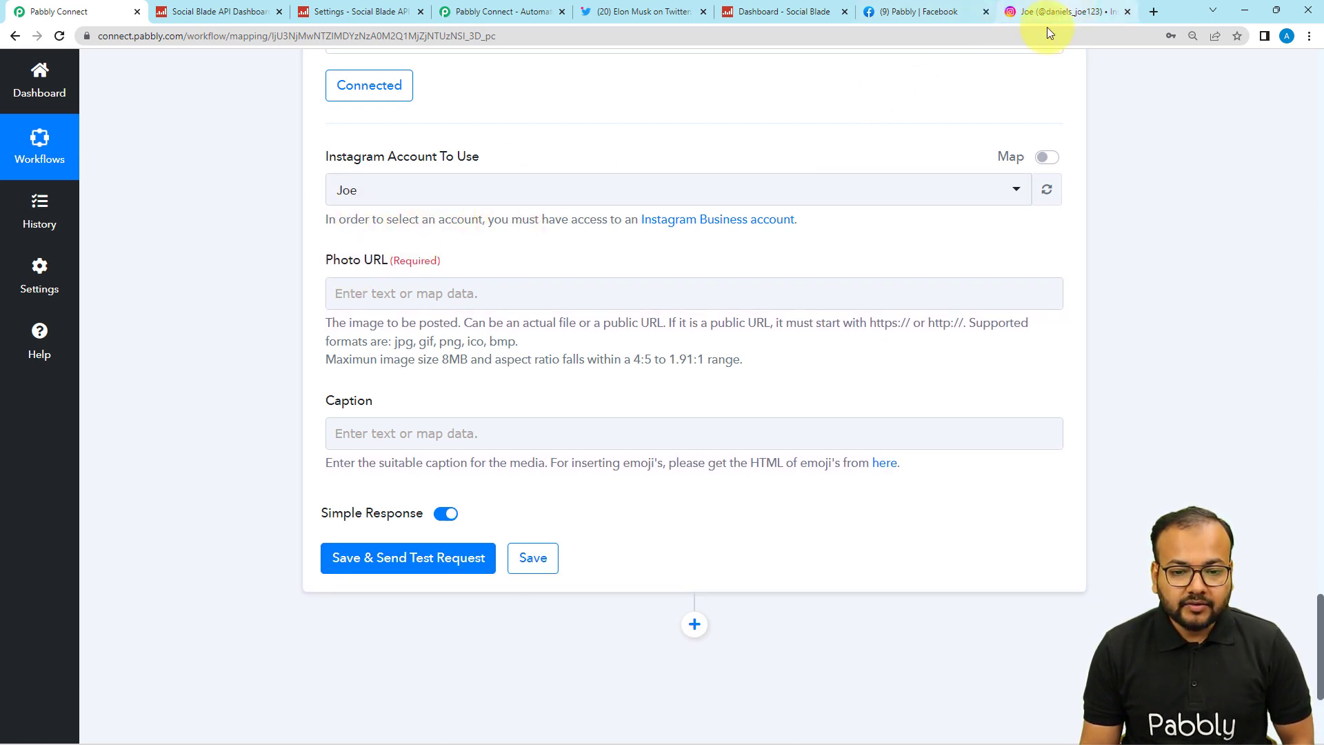
left_click(660, 194)
left_click(672, 152)
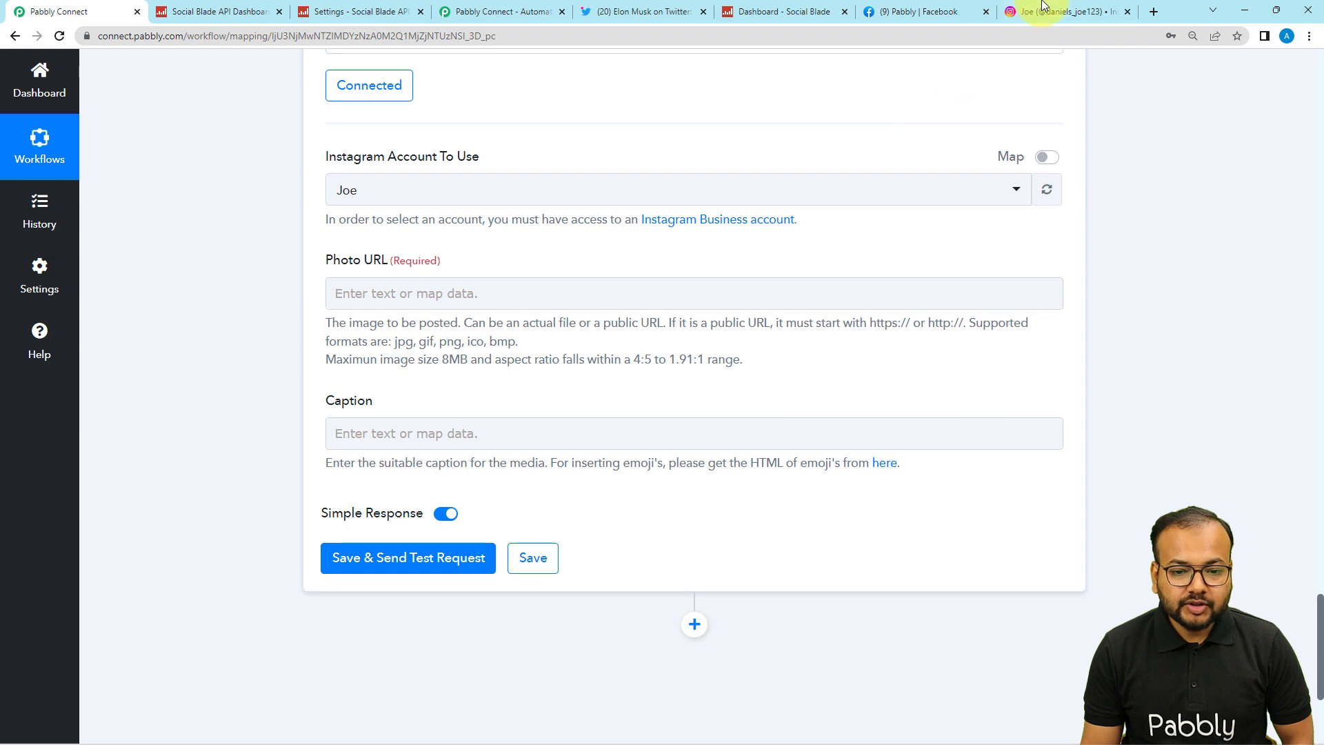
left_click(1062, 11)
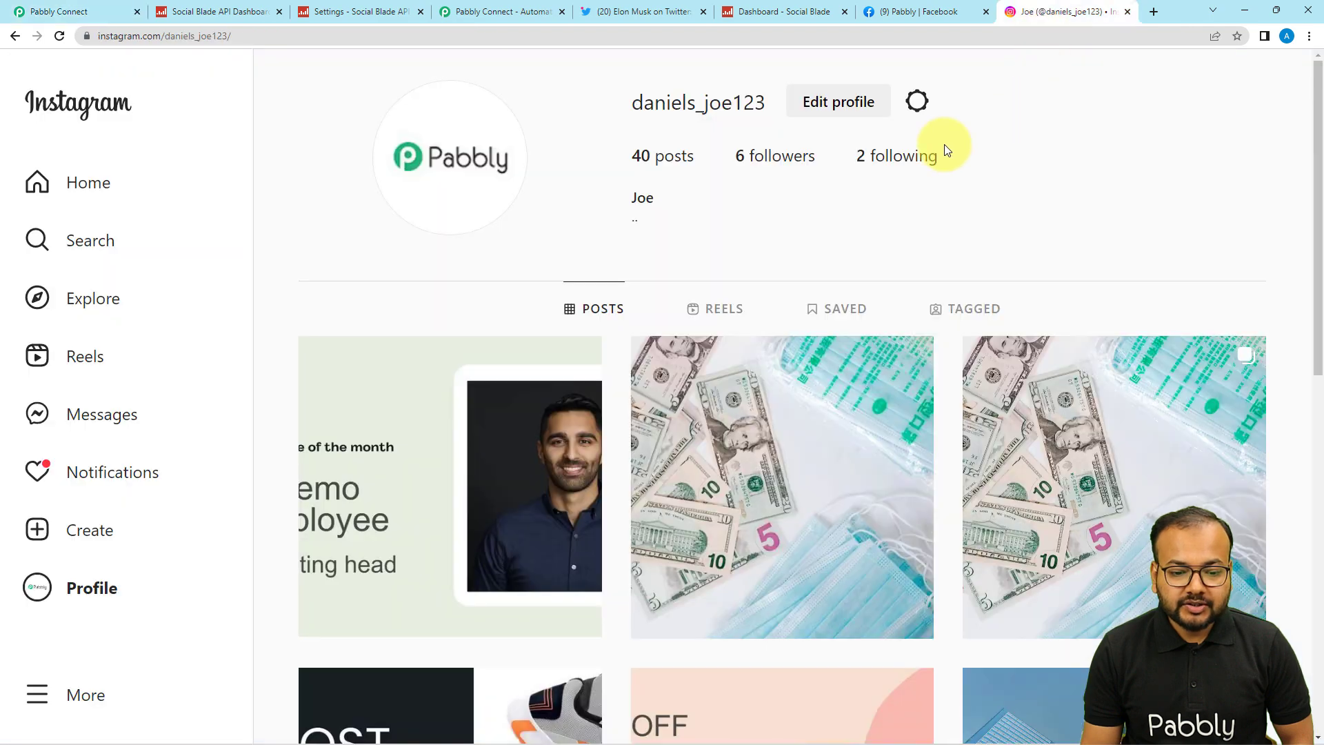
left_click(55, 13)
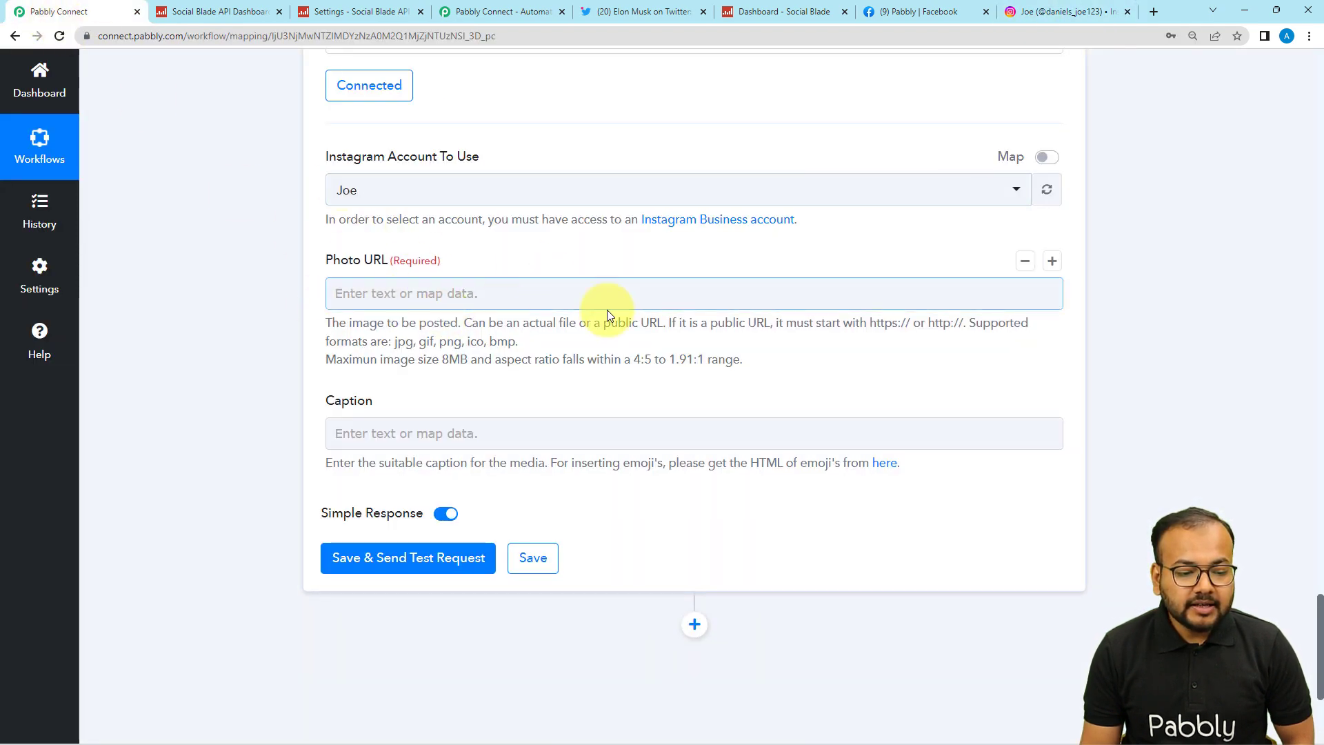
scroll(1314, 160, "up", 2)
scroll(1316, 162, "up", 20)
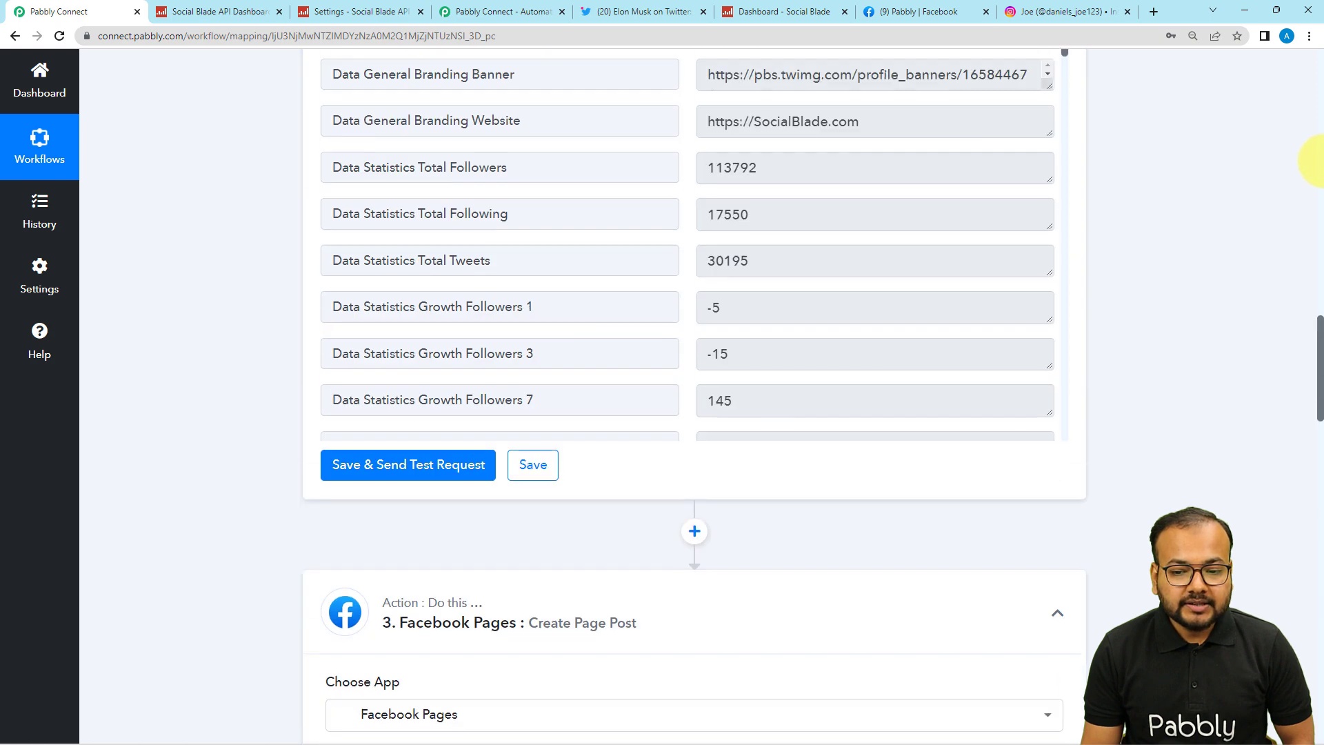
scroll(1316, 227, "up", 2)
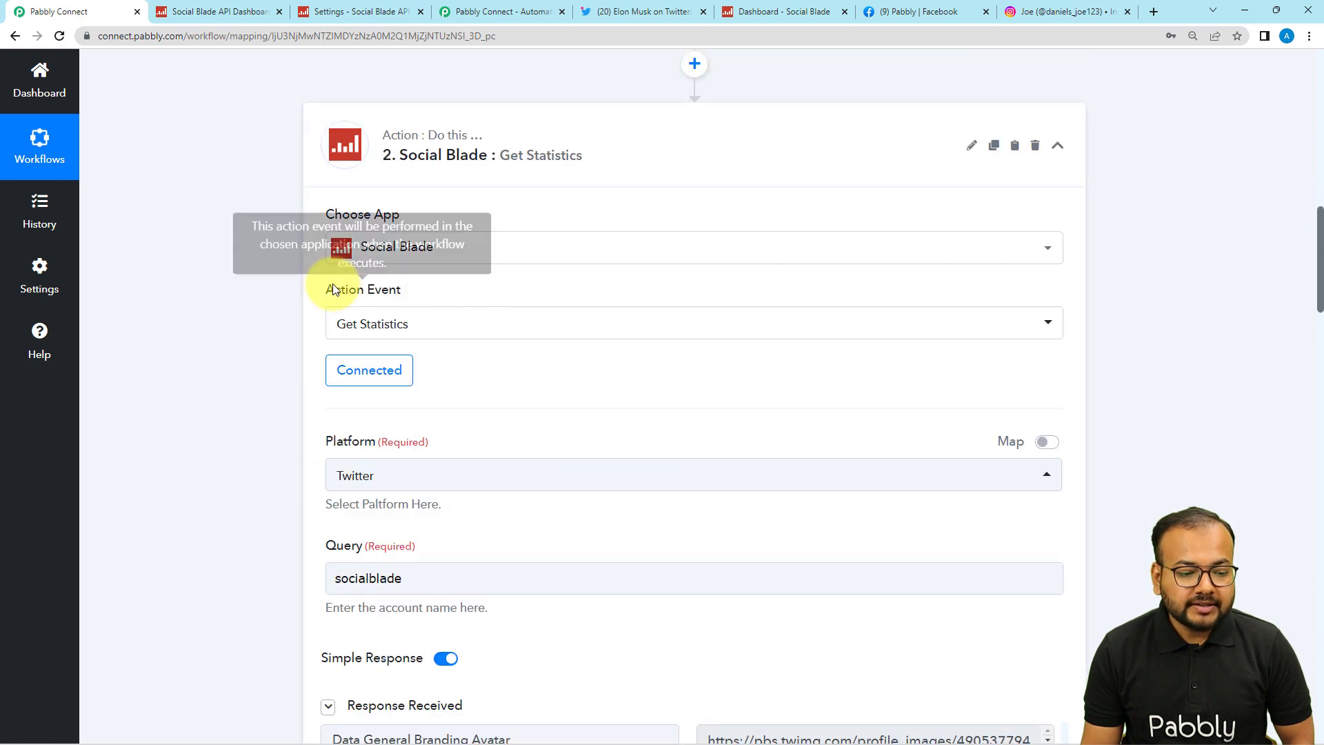
scroll(204, 277, "down", 5)
scroll(204, 277, "down", 2)
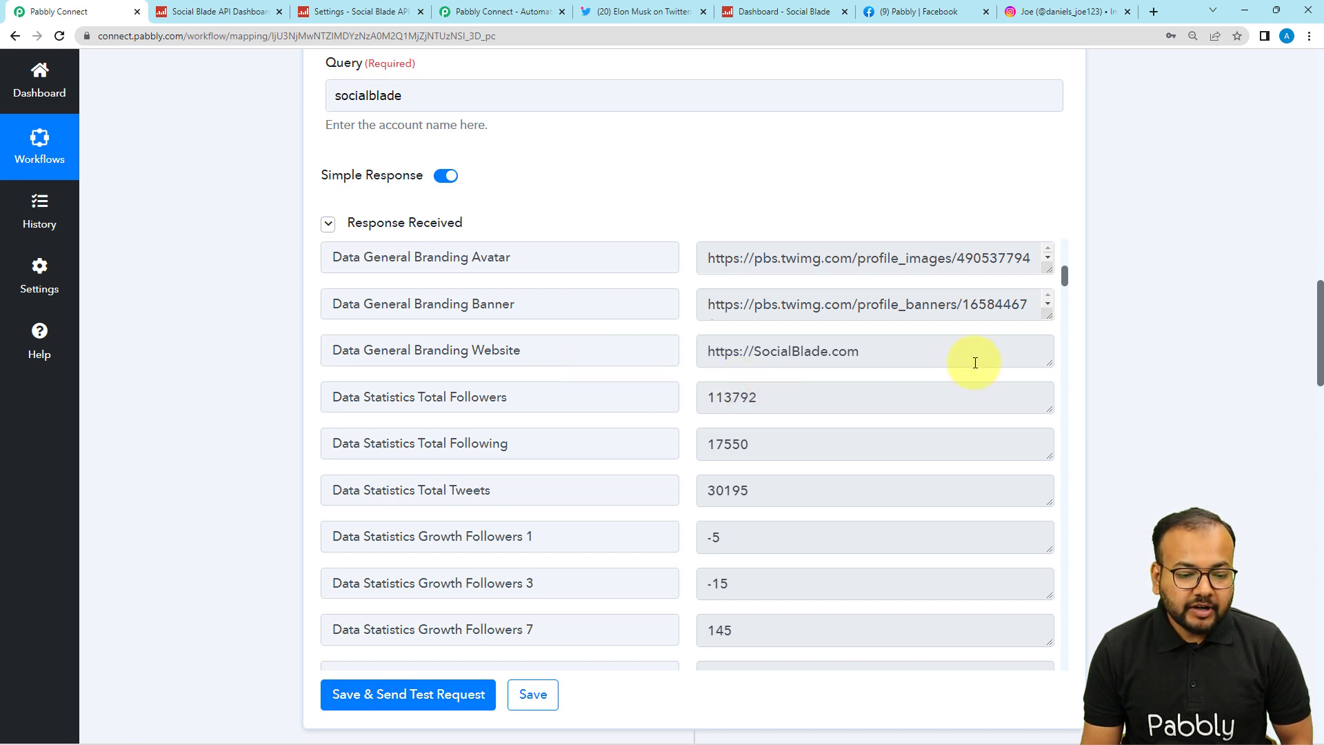
left_click_drag(1047, 273, 1046, 341)
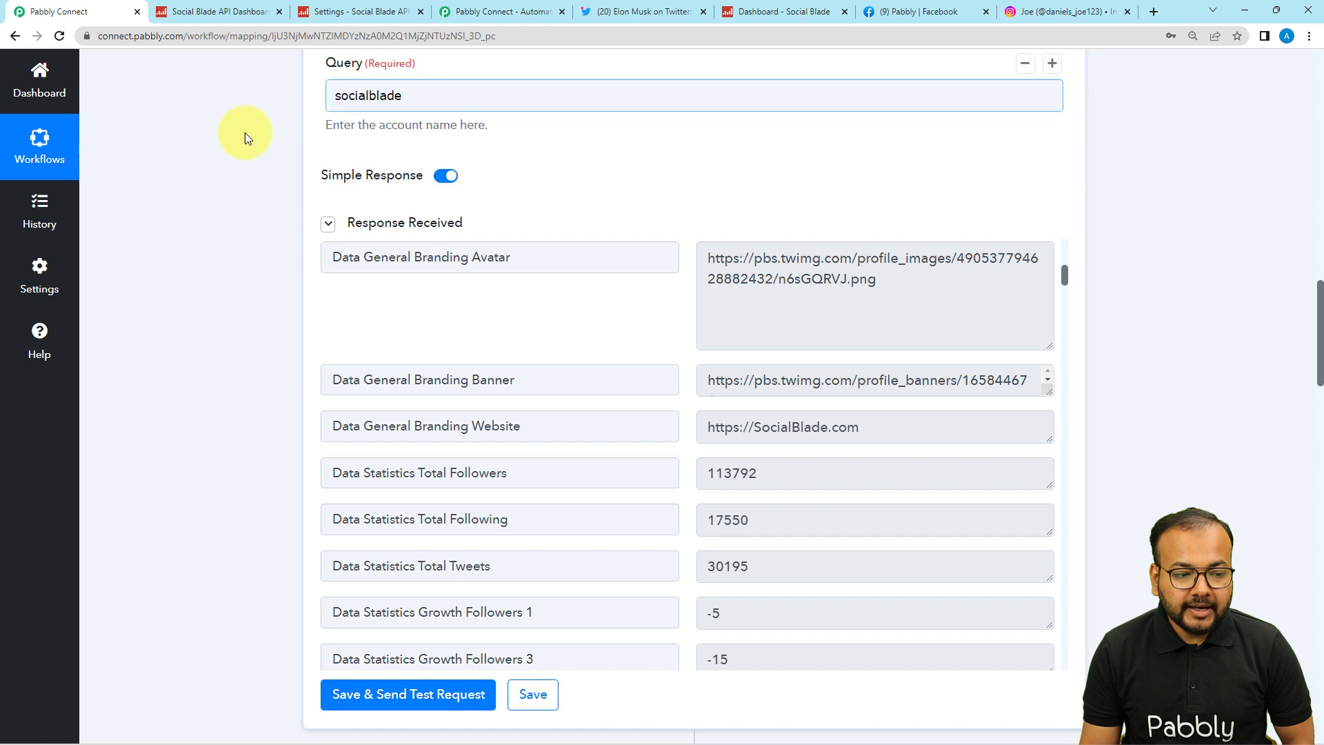
scroll(391, 313, "up", 1)
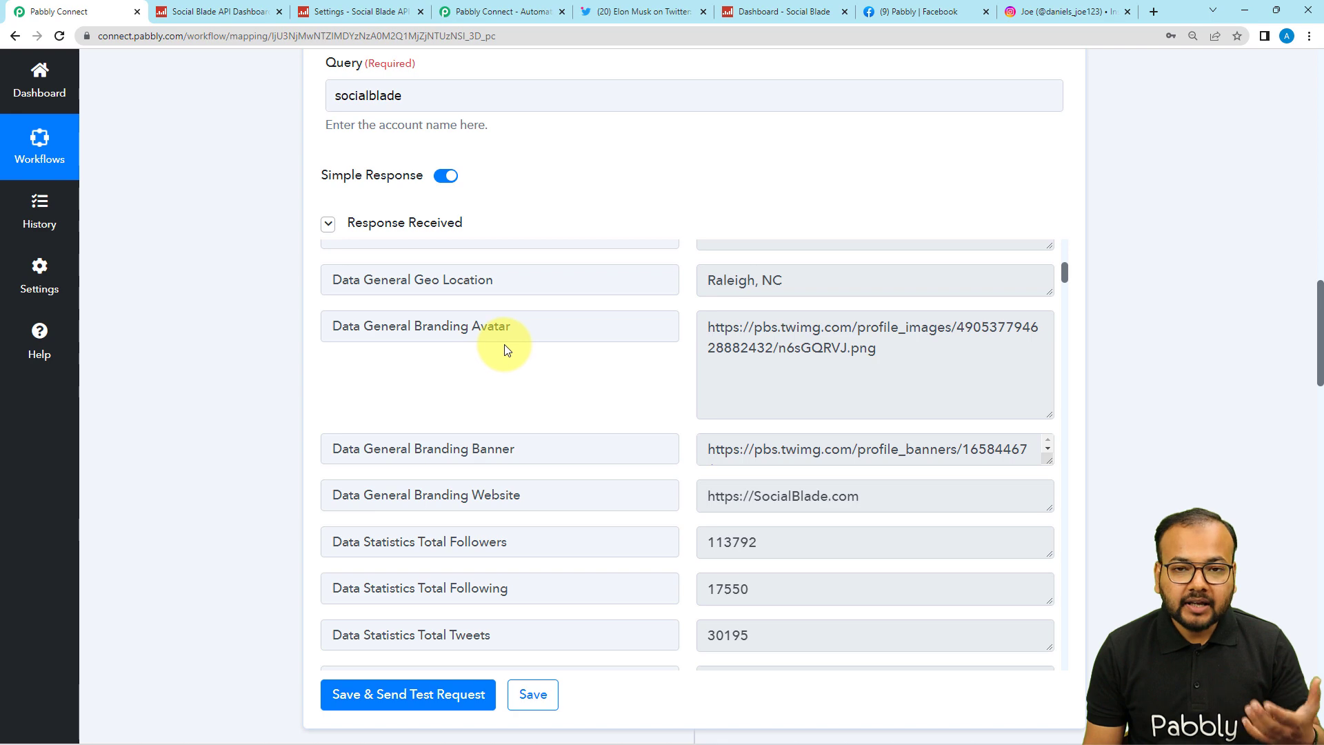
left_click_drag(1321, 313, 1301, 642)
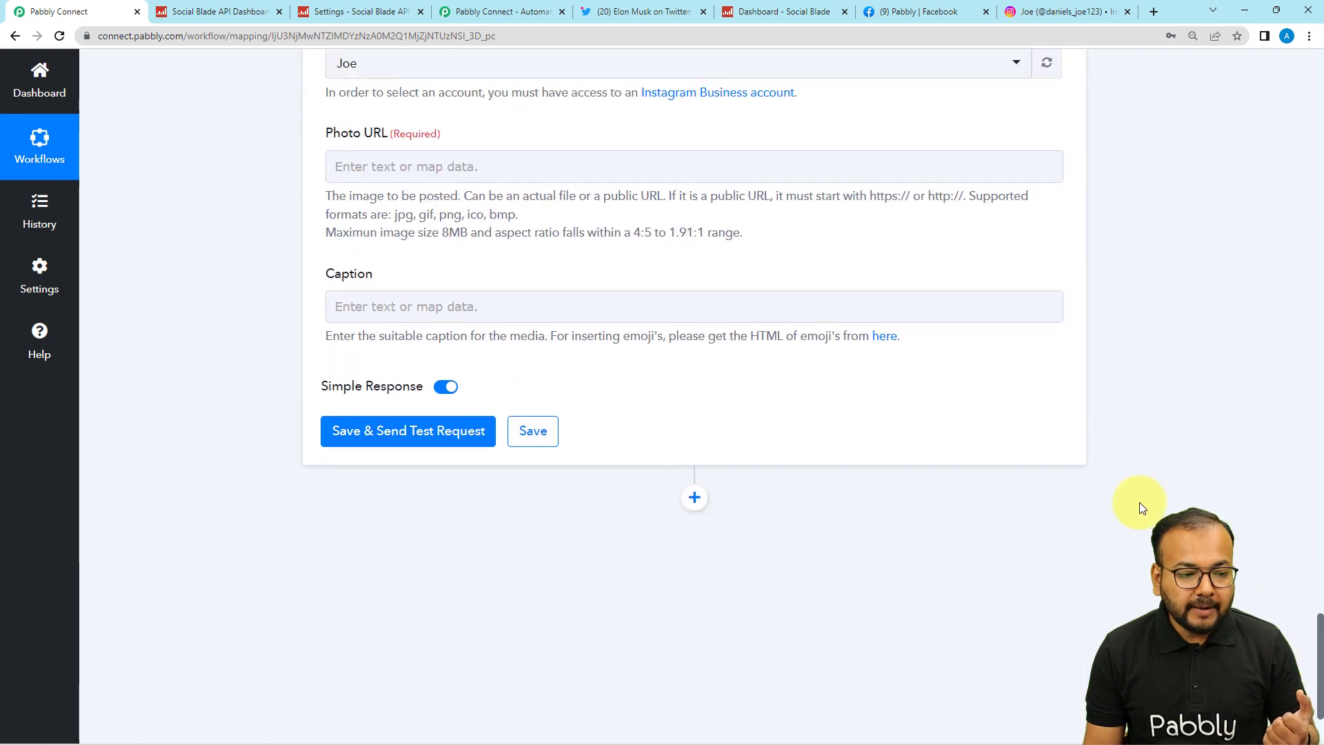
Step: Map Photo URL to Social Blade's Data General Branding Avatar from Get Statistics
left_click(476, 170)
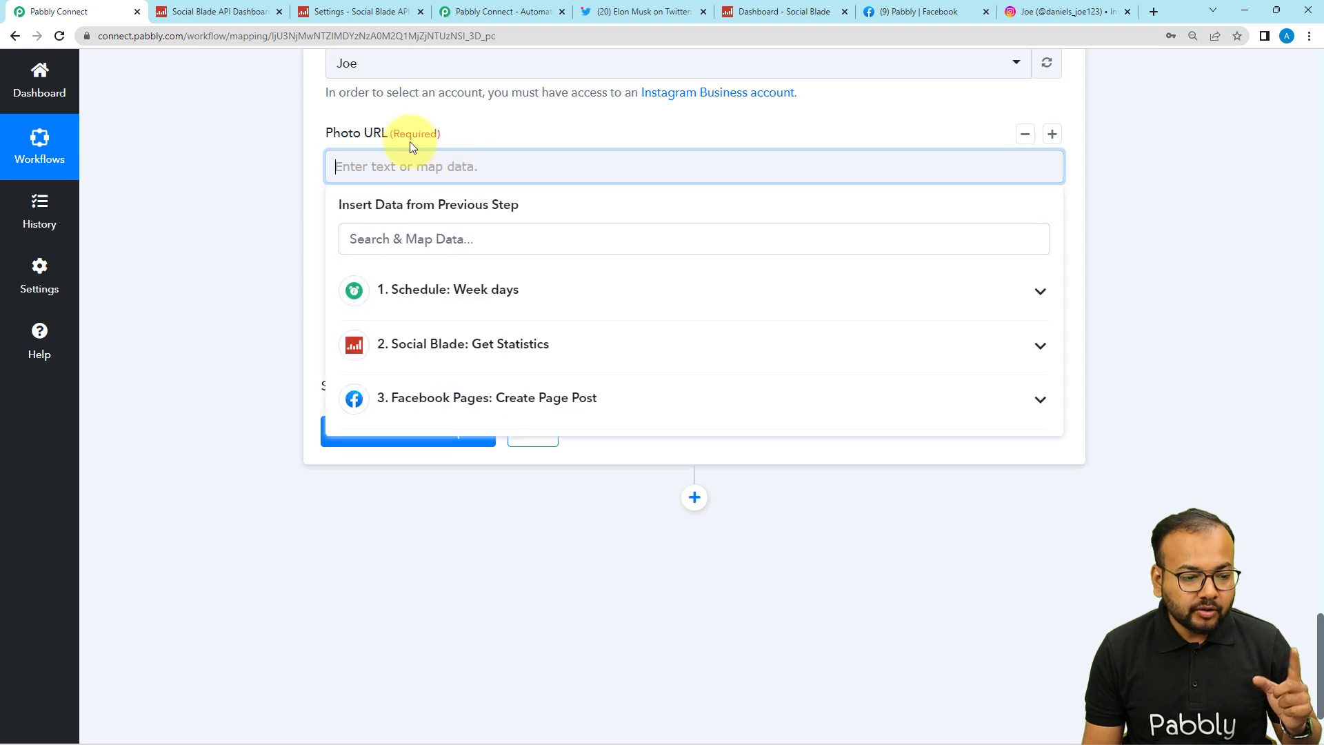
left_click(428, 348)
scroll(482, 492, "down", 1)
scroll(481, 492, "down", 2)
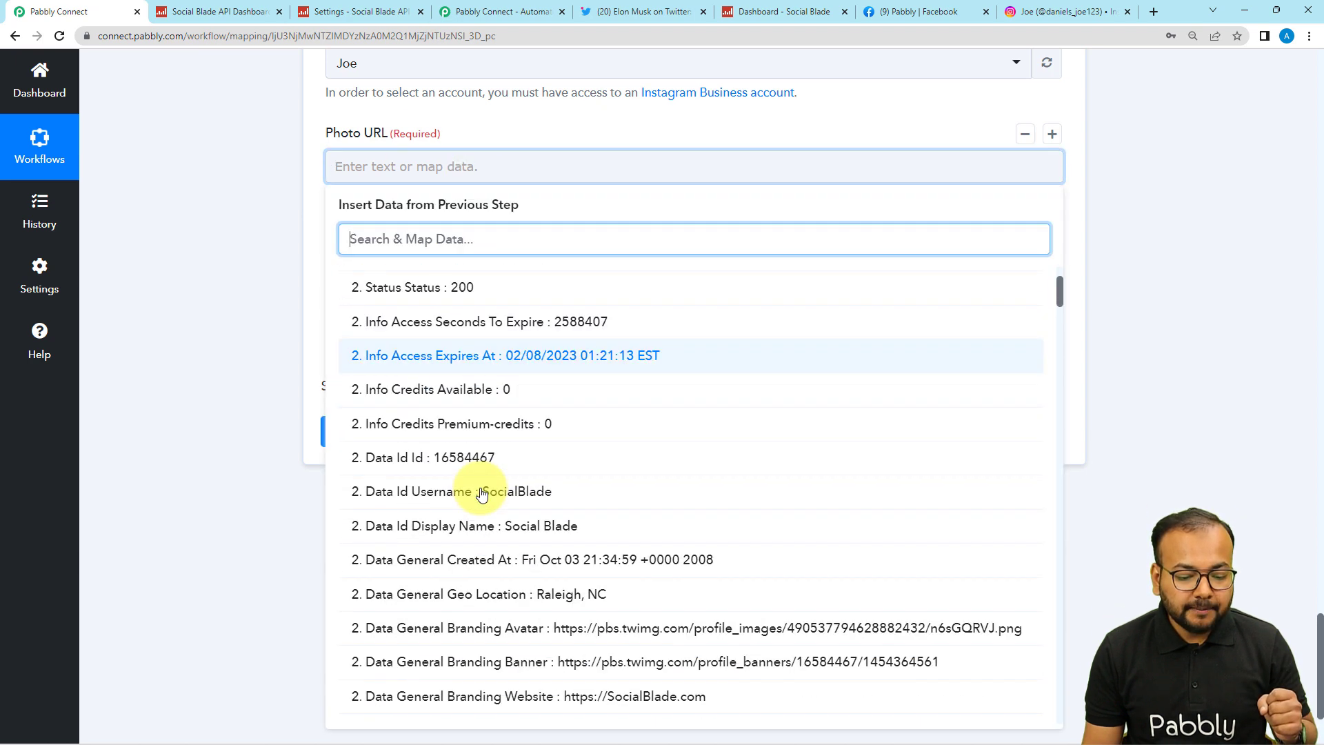
scroll(459, 590, "down", 2)
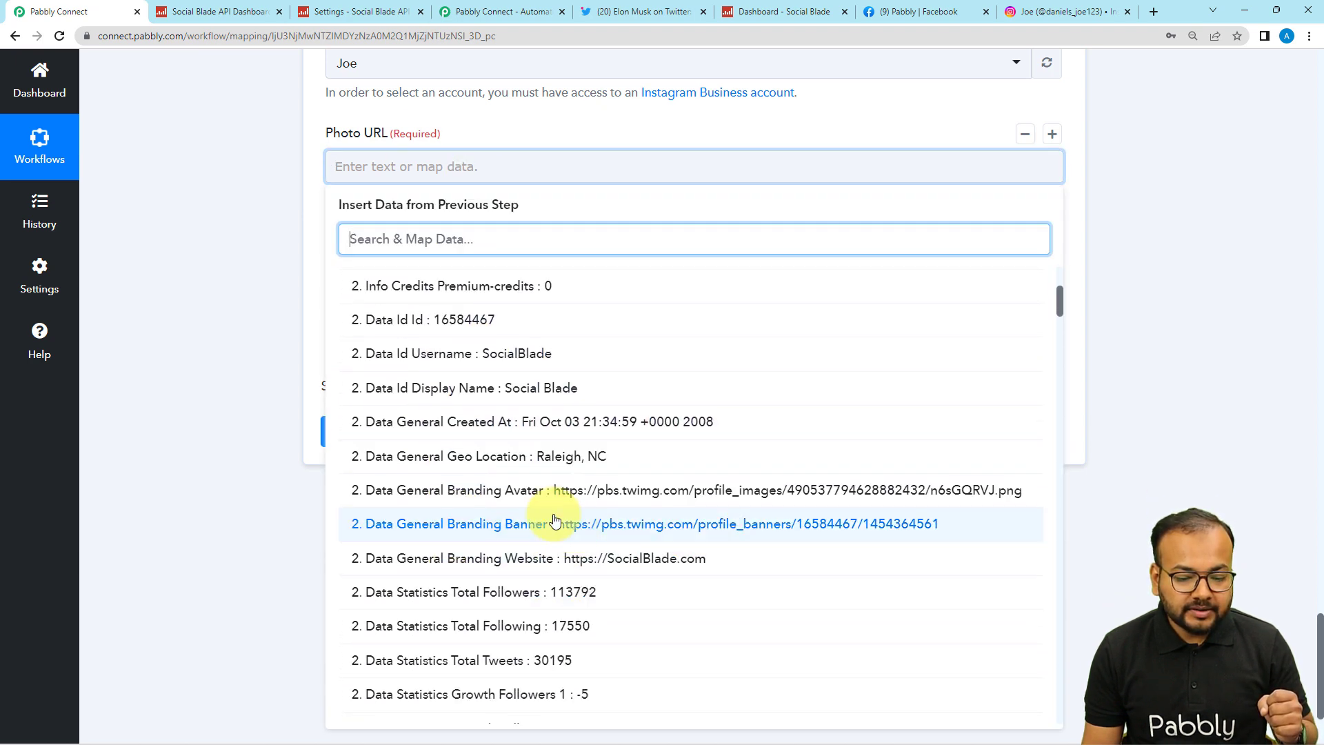
left_click(518, 503)
left_click(235, 312)
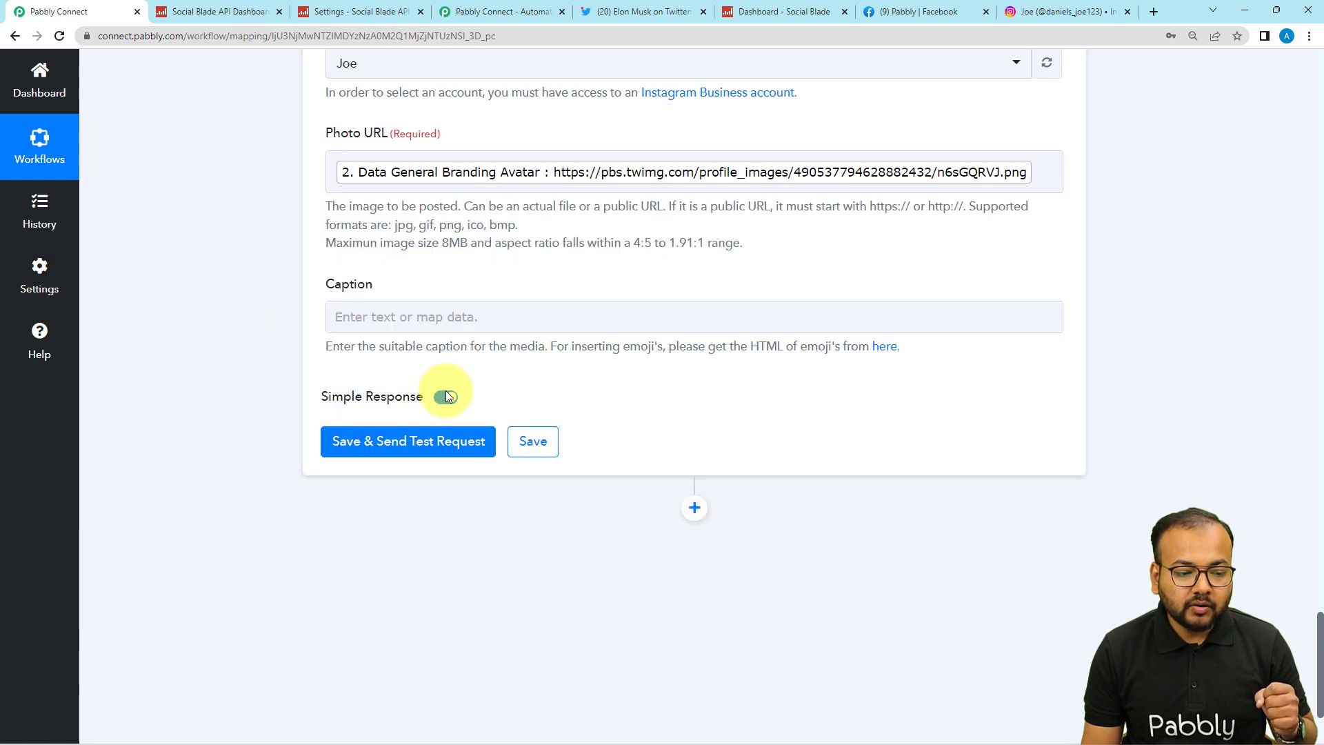
Step: Type the caption 'Twitter account update.' with 'Total followers:' on a second line
left_click(454, 318)
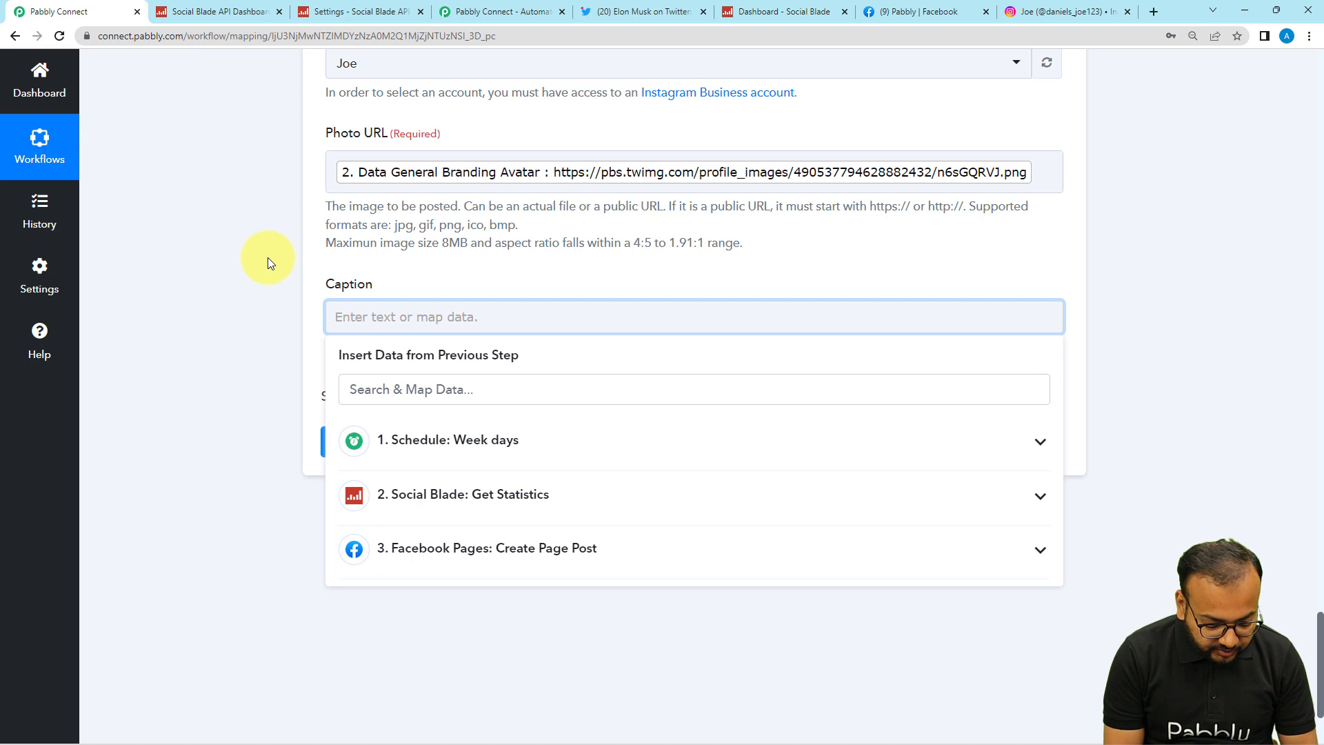
type("Tw")
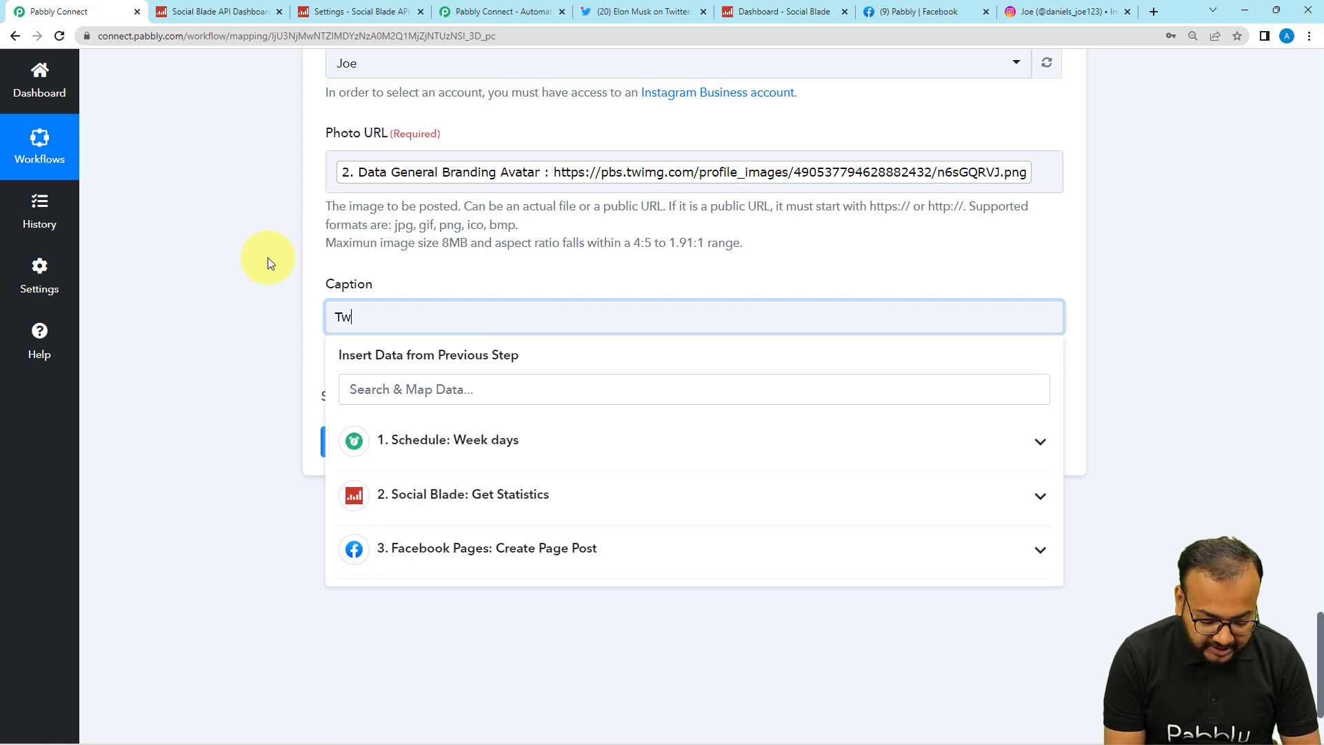
type("itter a")
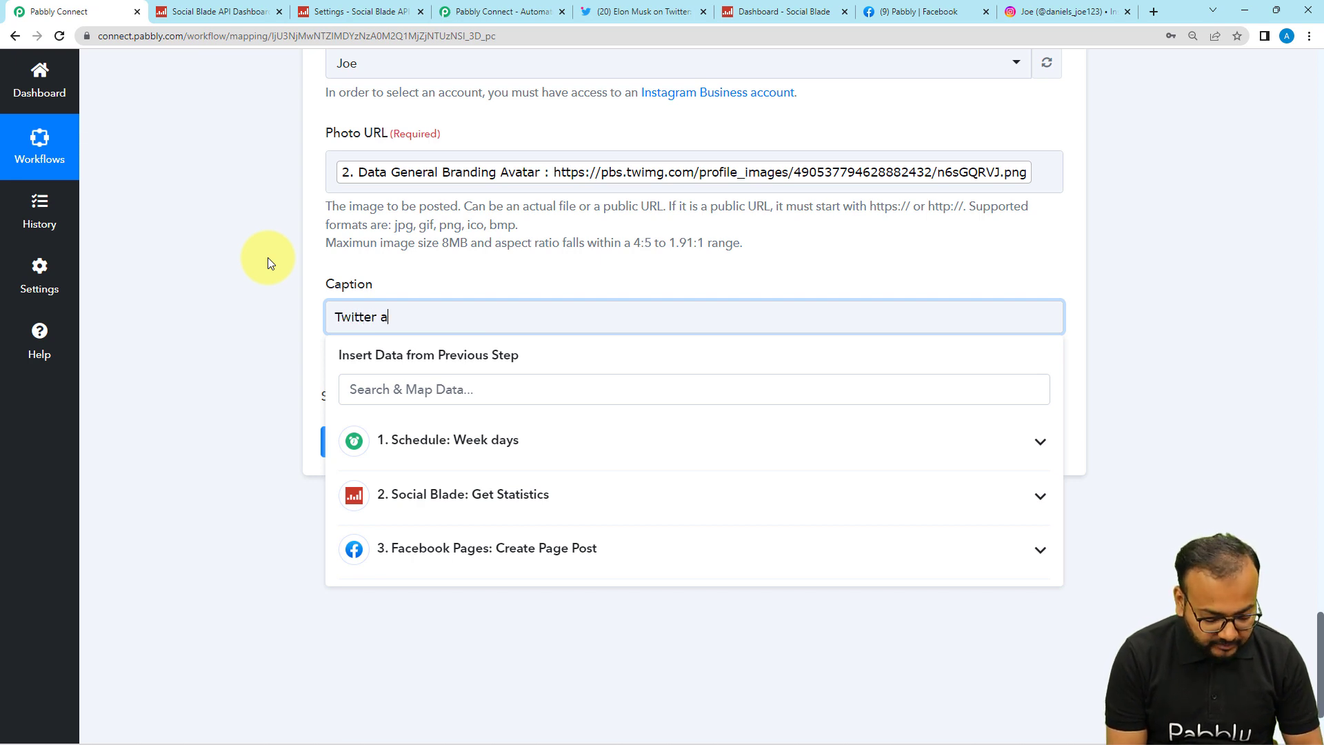
type("ccount")
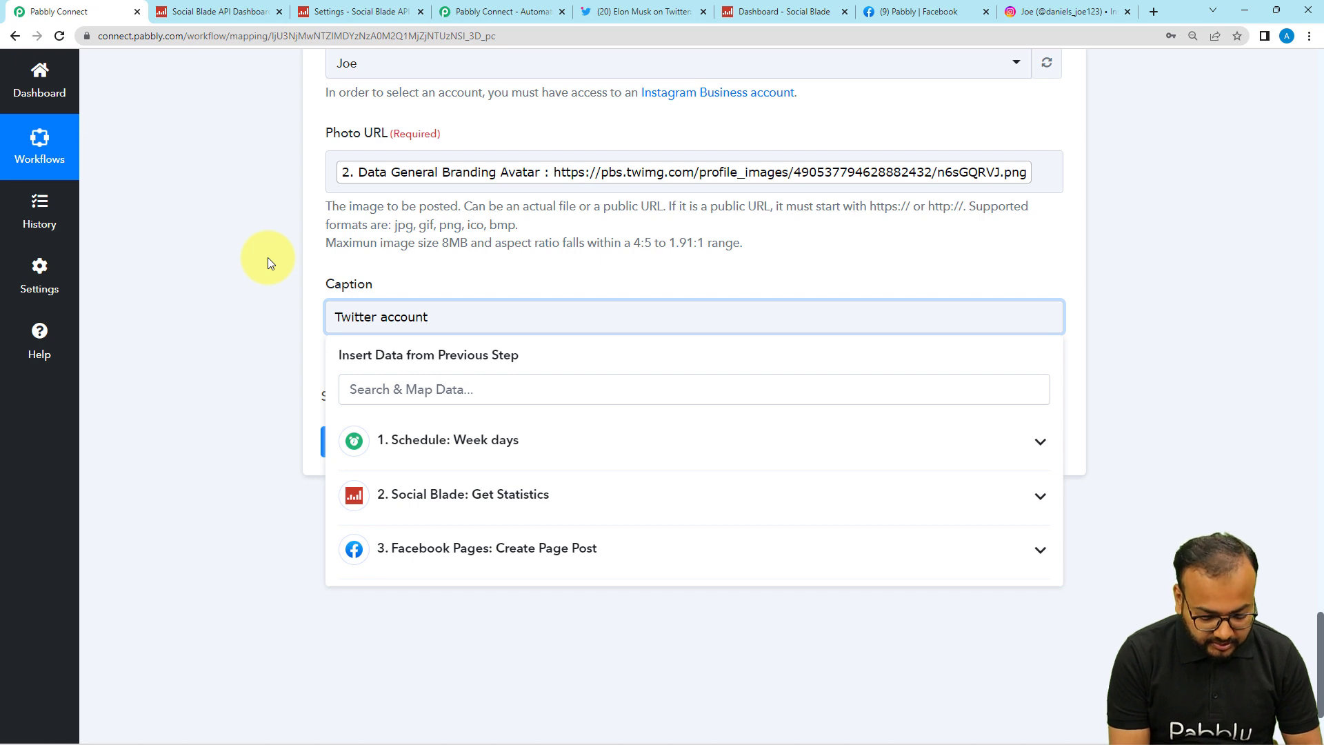
type(" update")
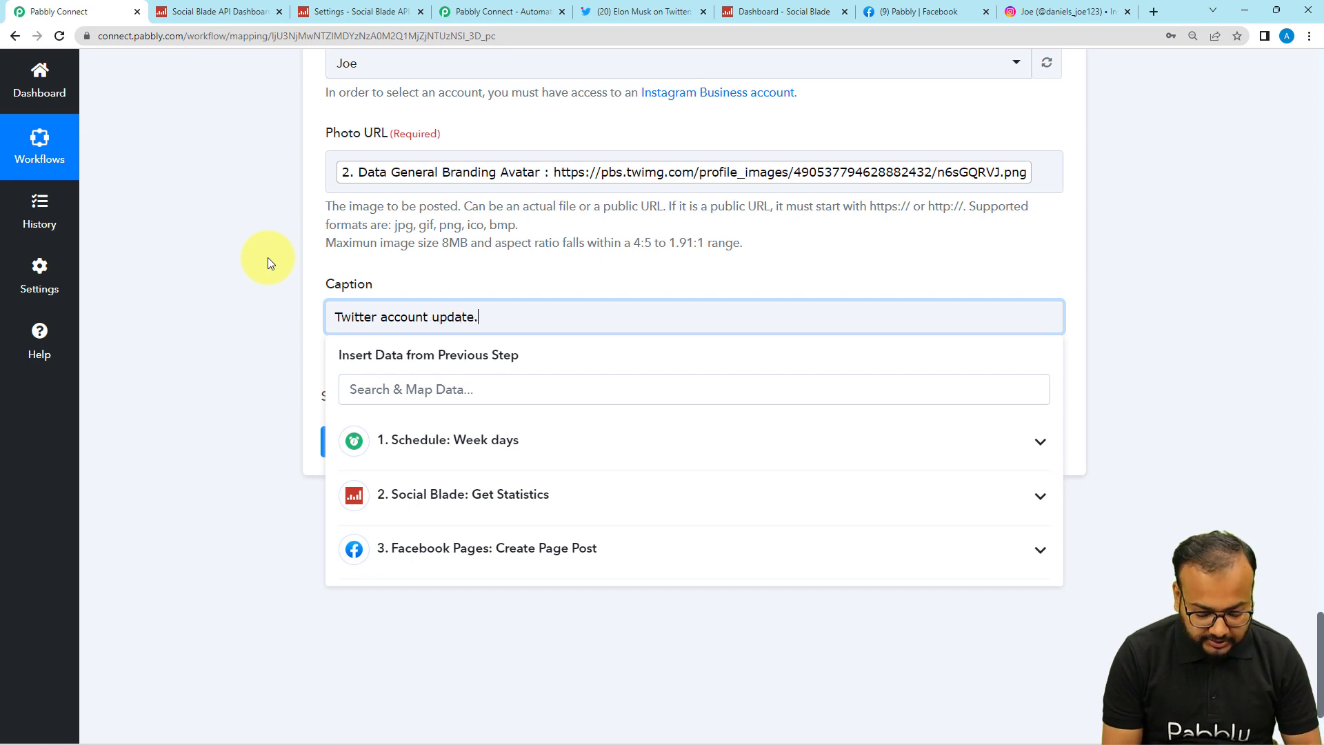
type(".")
key("Return")
type("Tot")
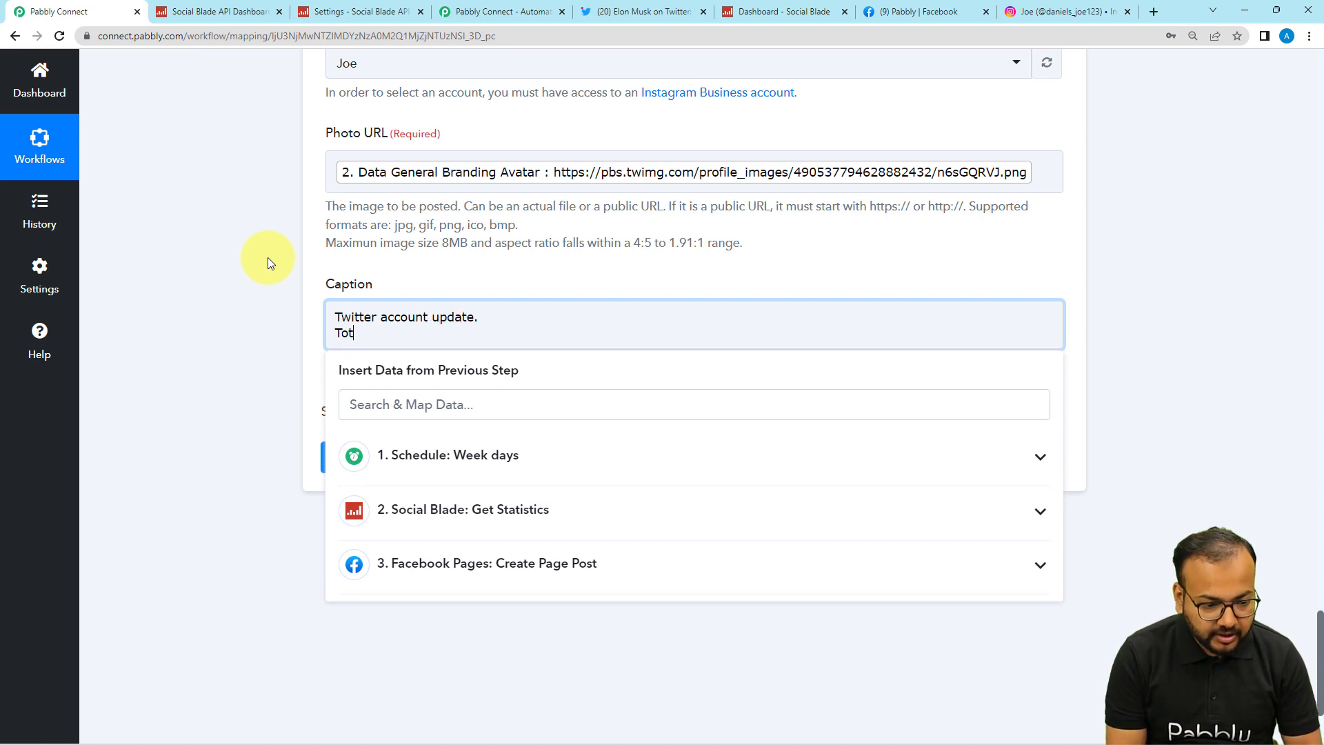
type("al followe")
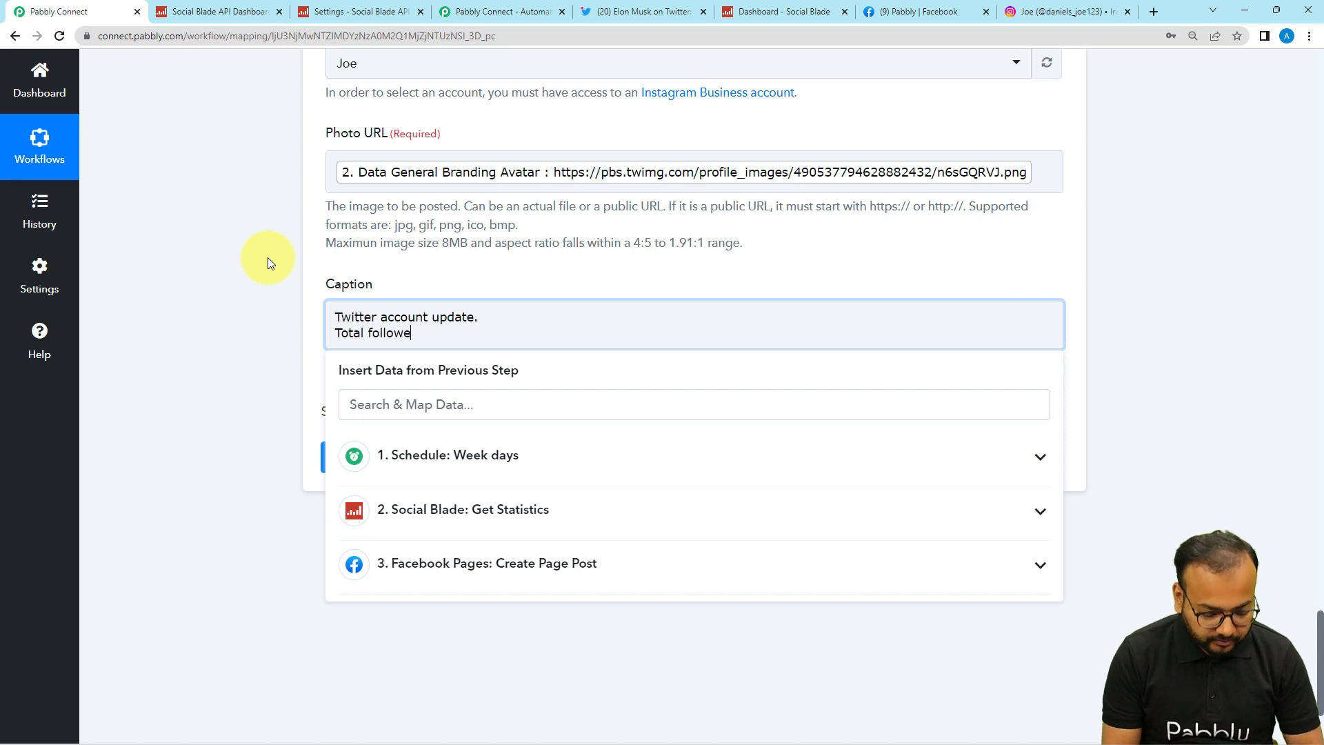
type("rs:")
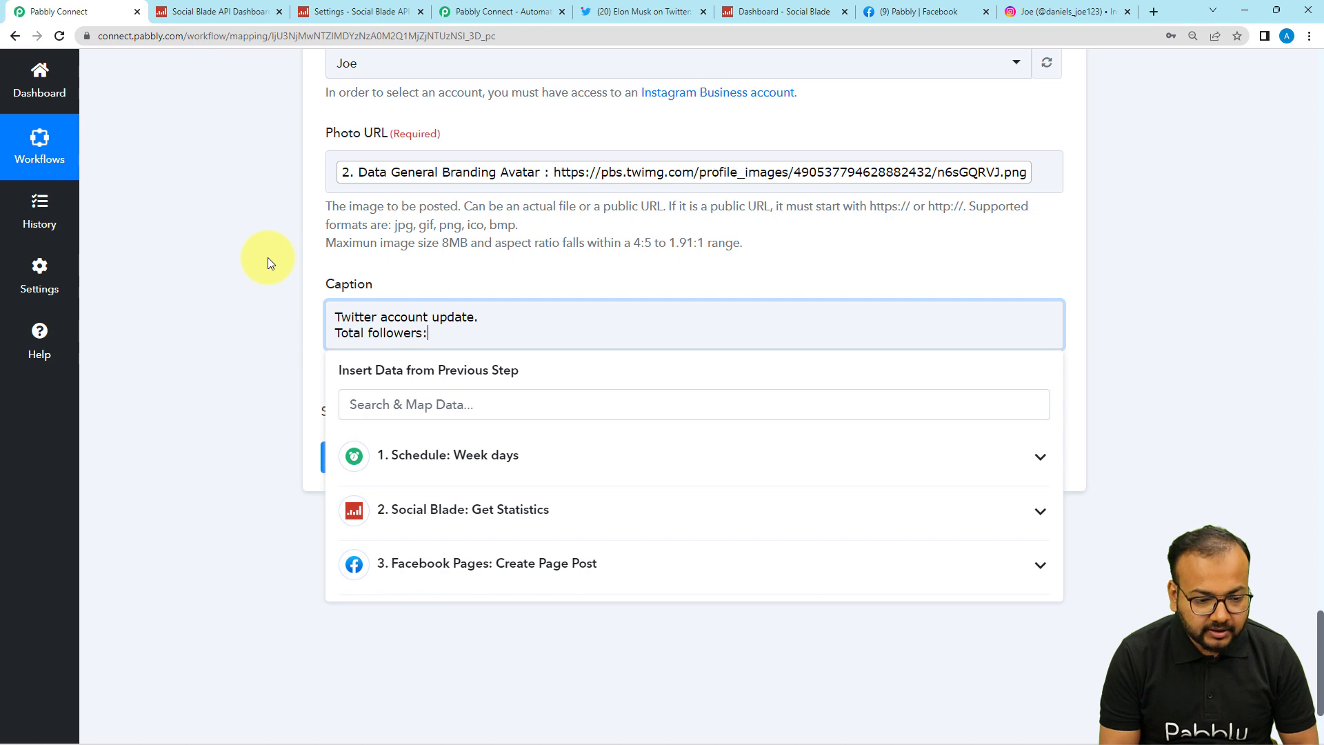
Step: Append Social Blade's Data Statistics Total Followers value (113792) to the caption
left_click(488, 511)
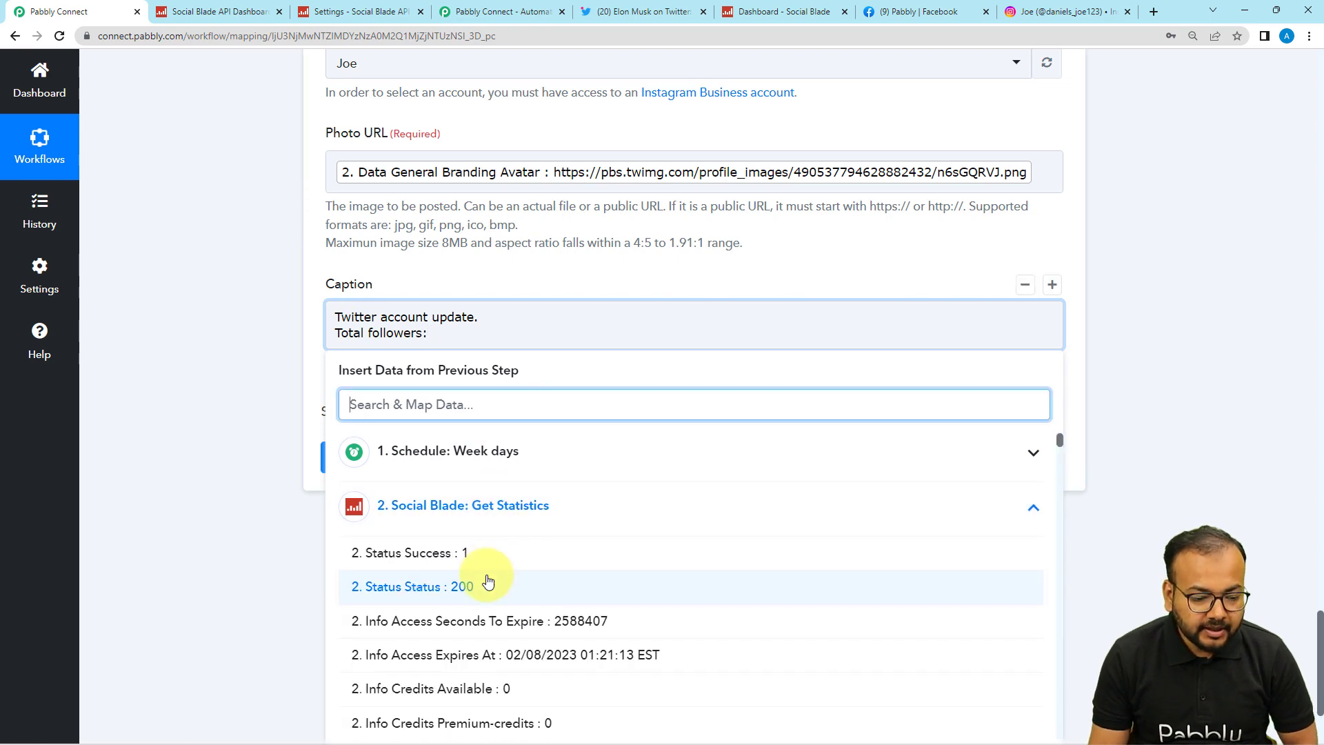
scroll(487, 577, "down", 6)
scroll(487, 579, "down", 2)
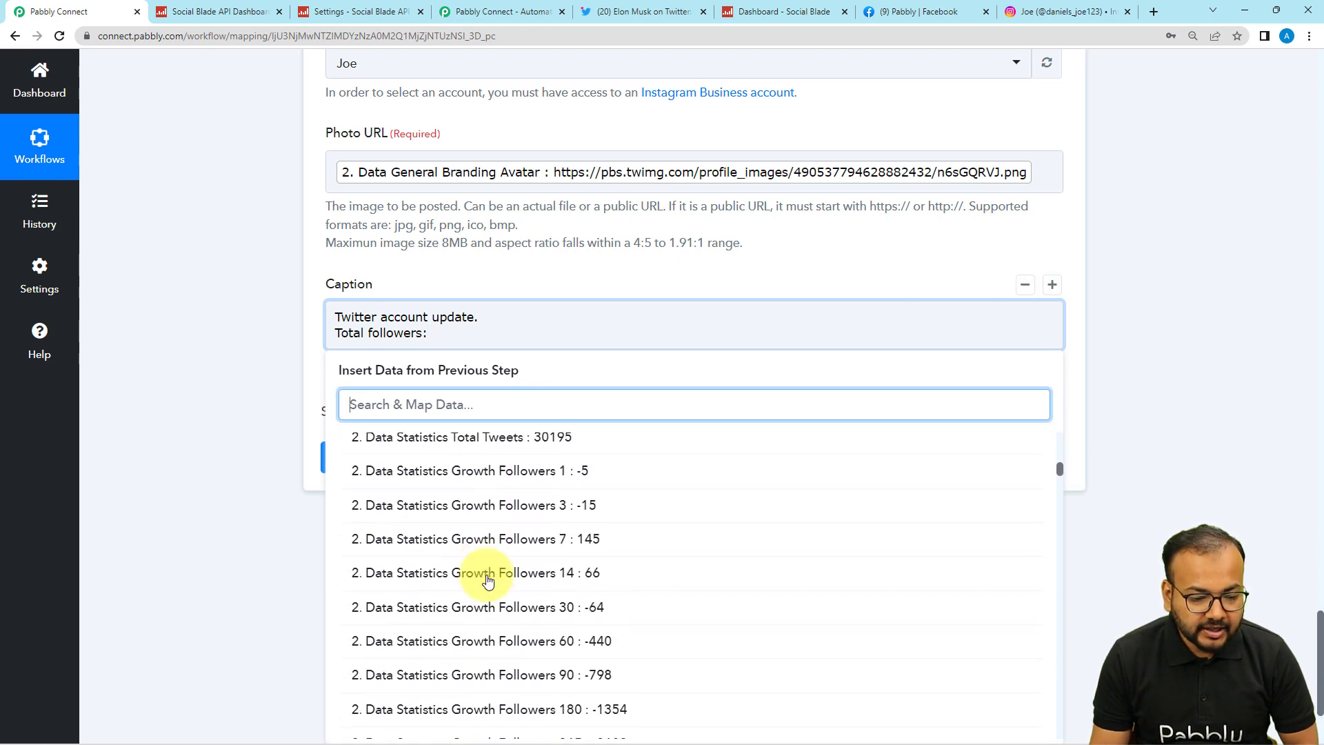
scroll(502, 561, "up", 3)
left_click(501, 552)
left_click(258, 399)
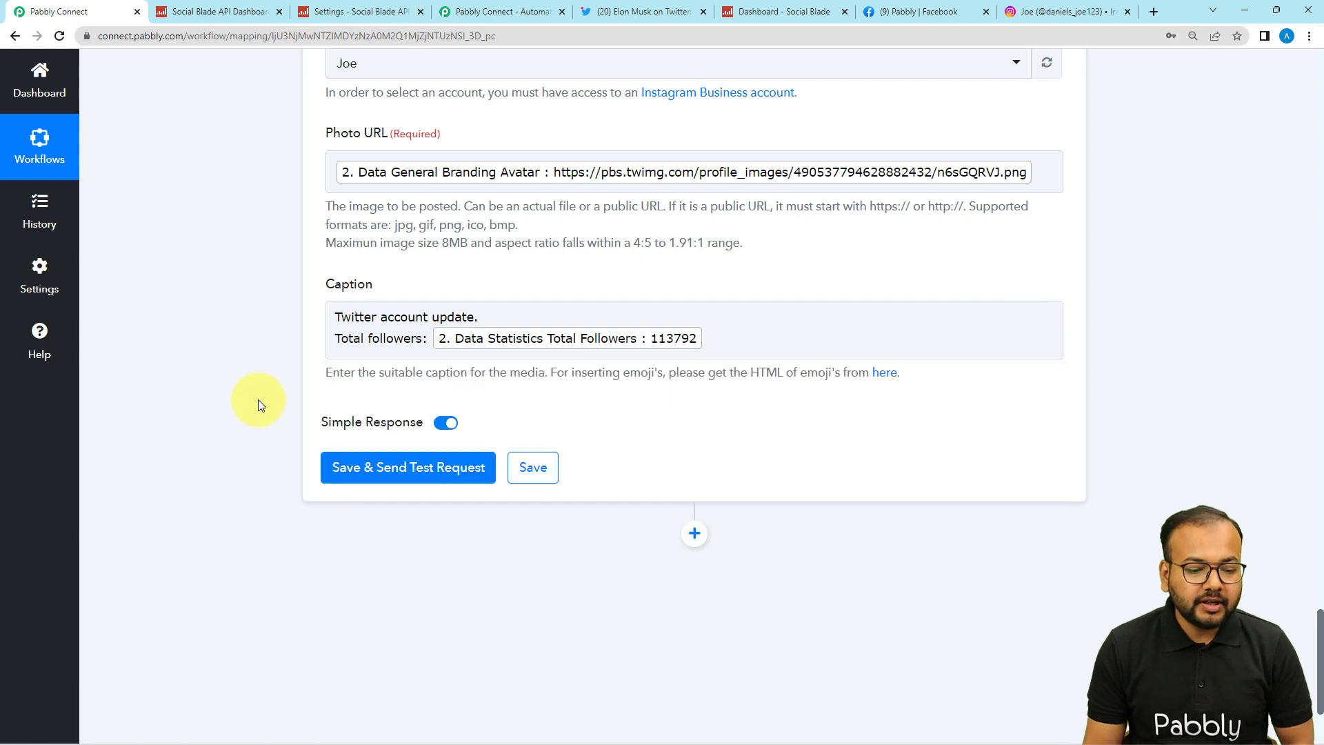
left_click(233, 286)
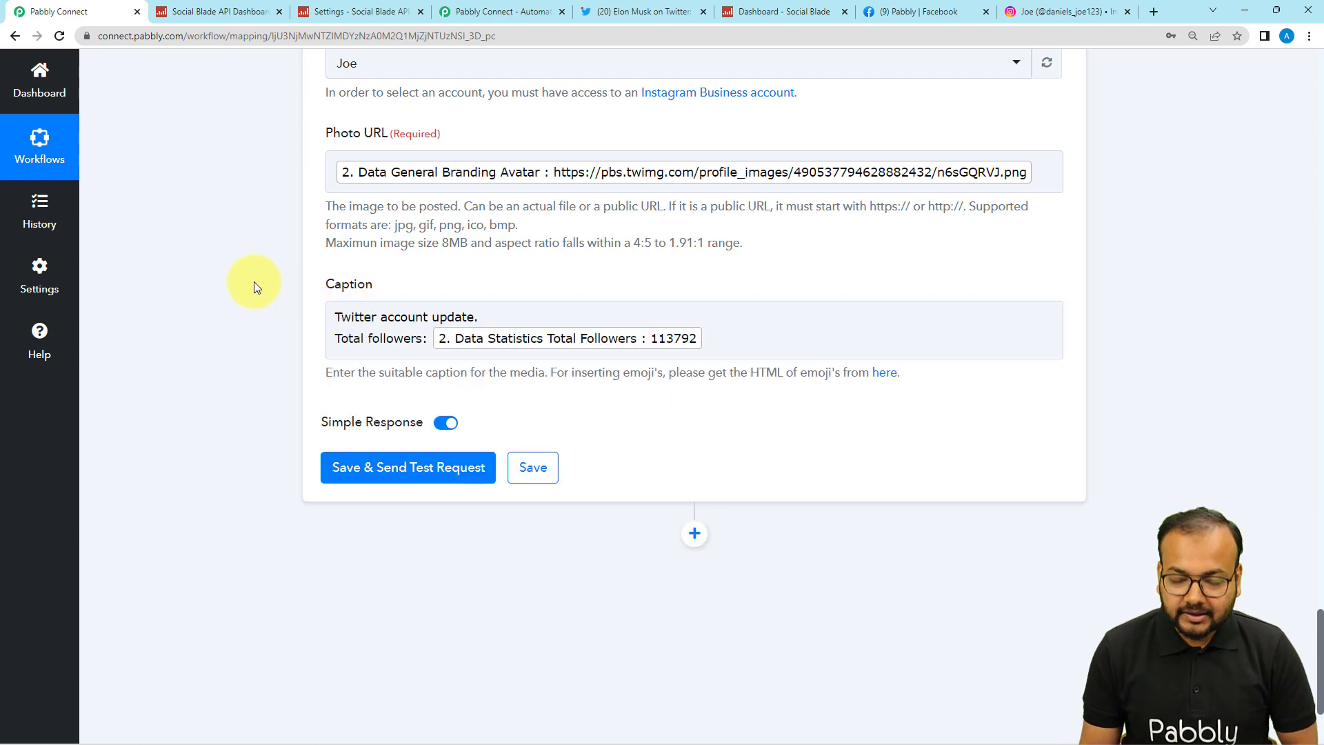
scroll(254, 281, "up", 15)
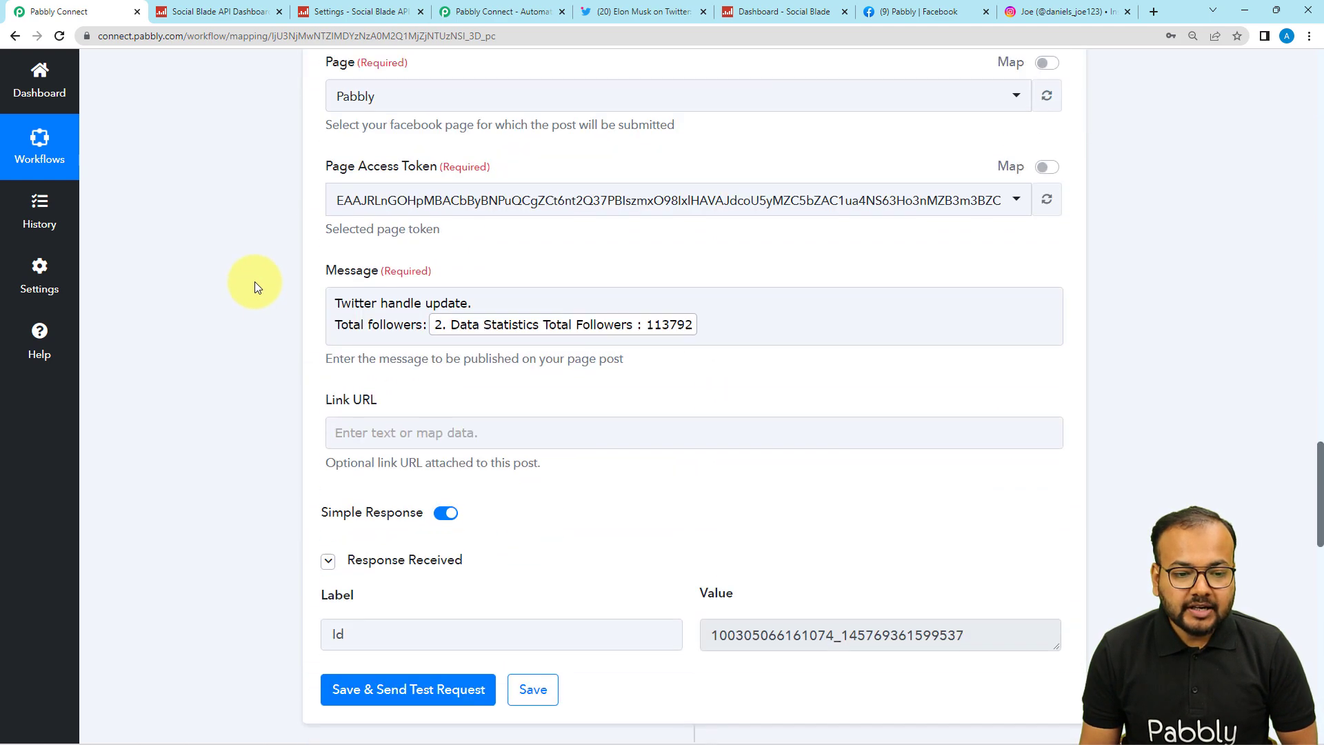
scroll(255, 282, "up", 10)
scroll(458, 215, "down", 3)
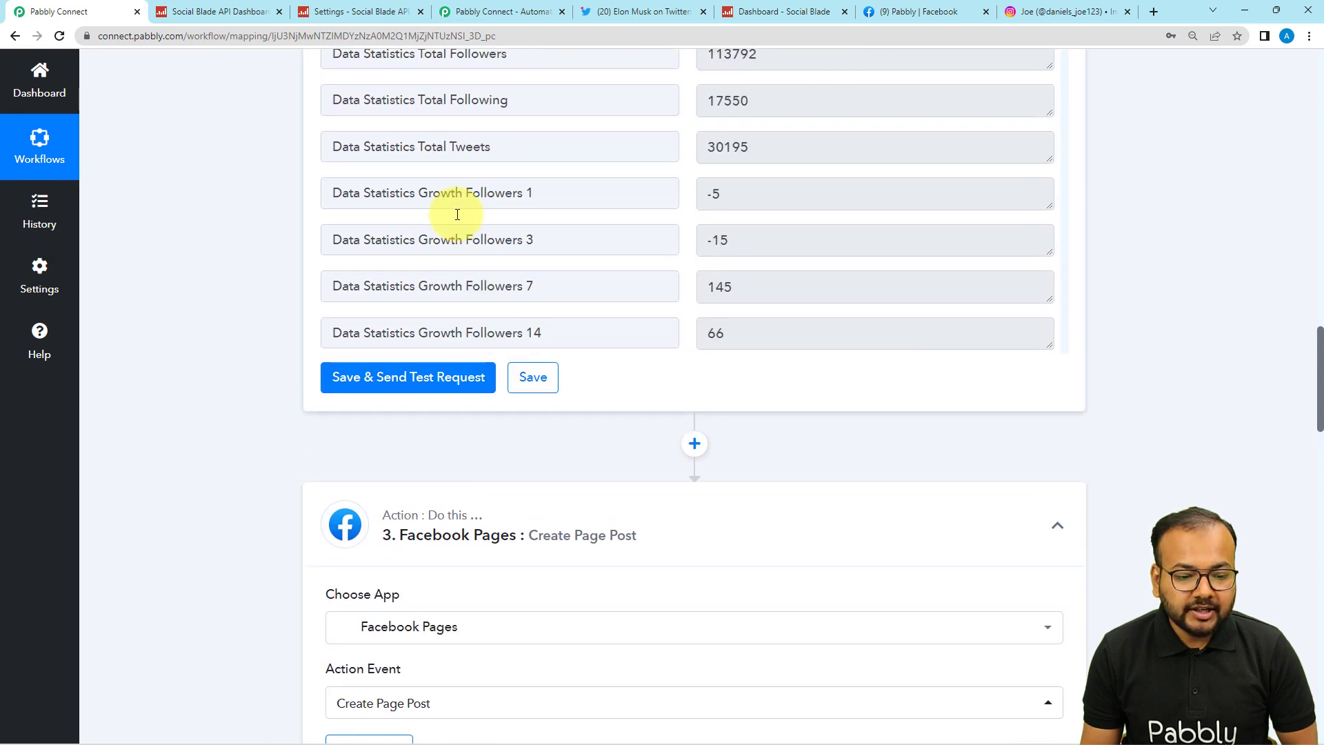
scroll(458, 214, "down", 5)
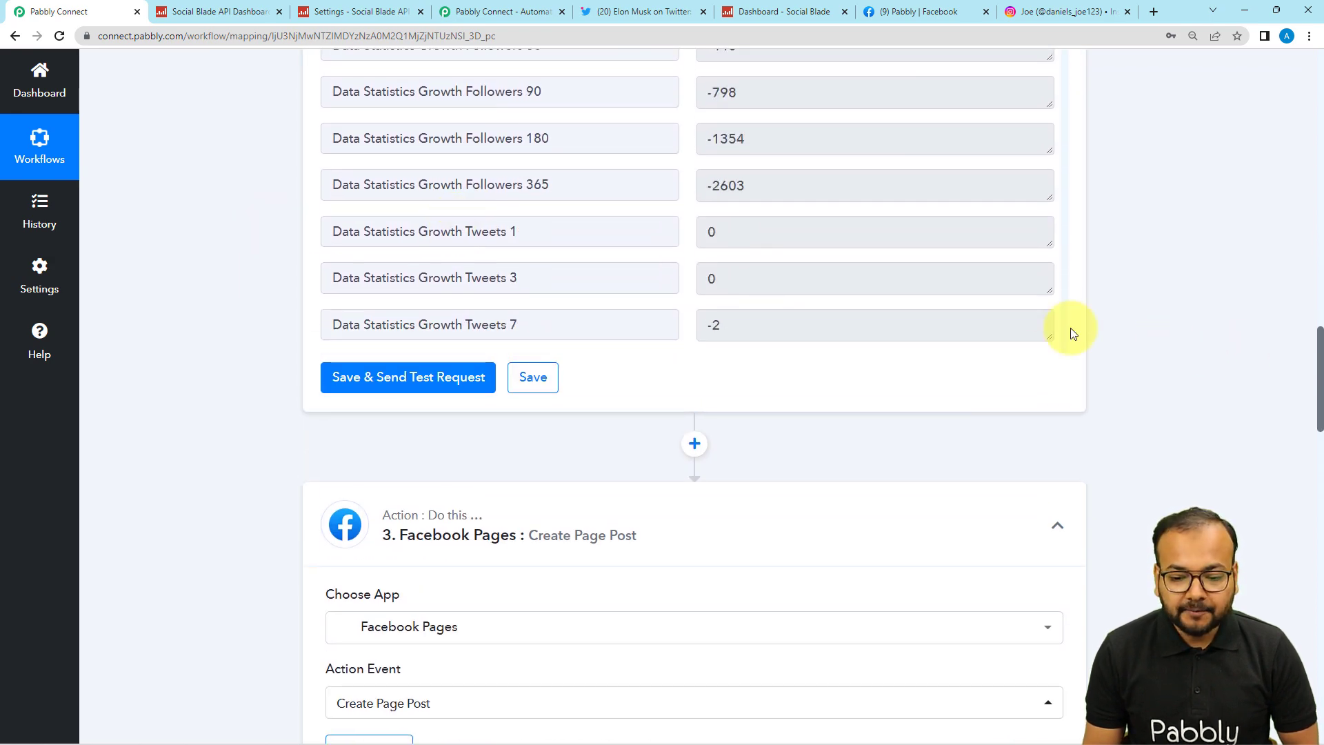
scroll(775, 287, "up", 5)
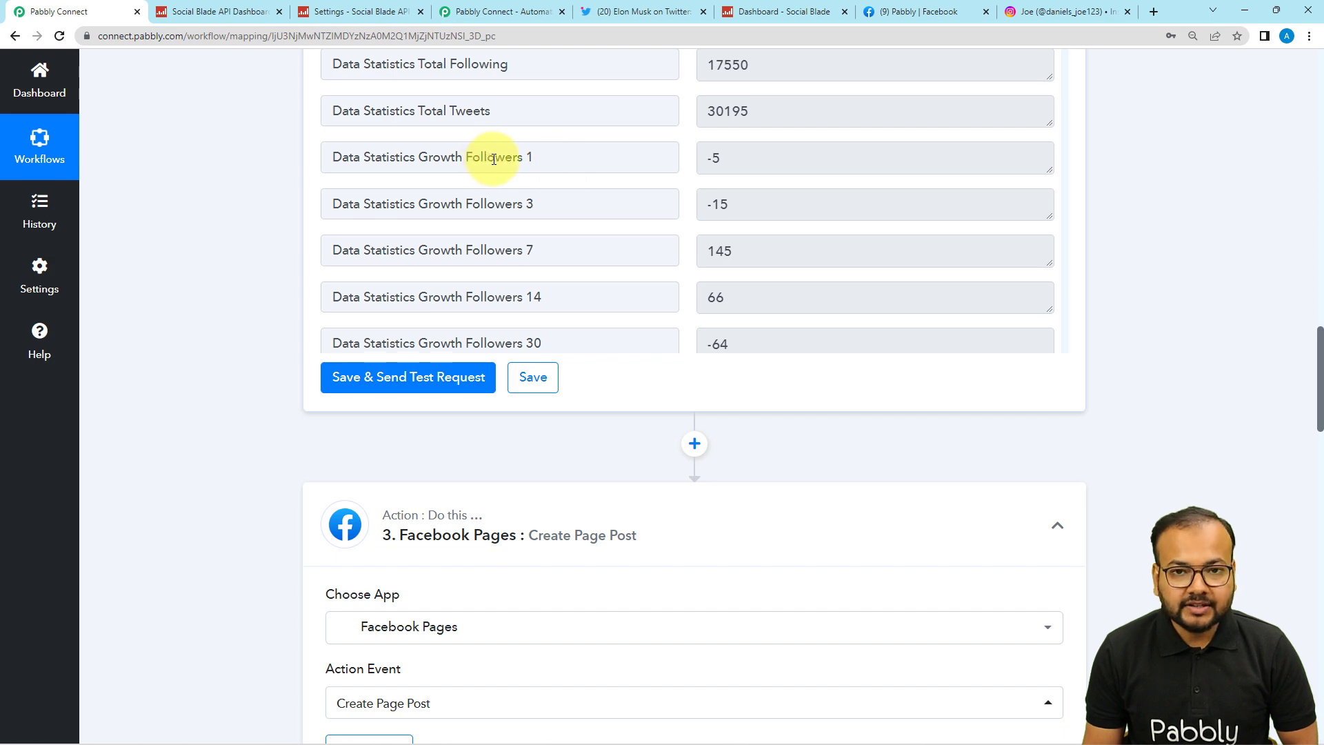
left_click_drag(1320, 348, 1320, 626)
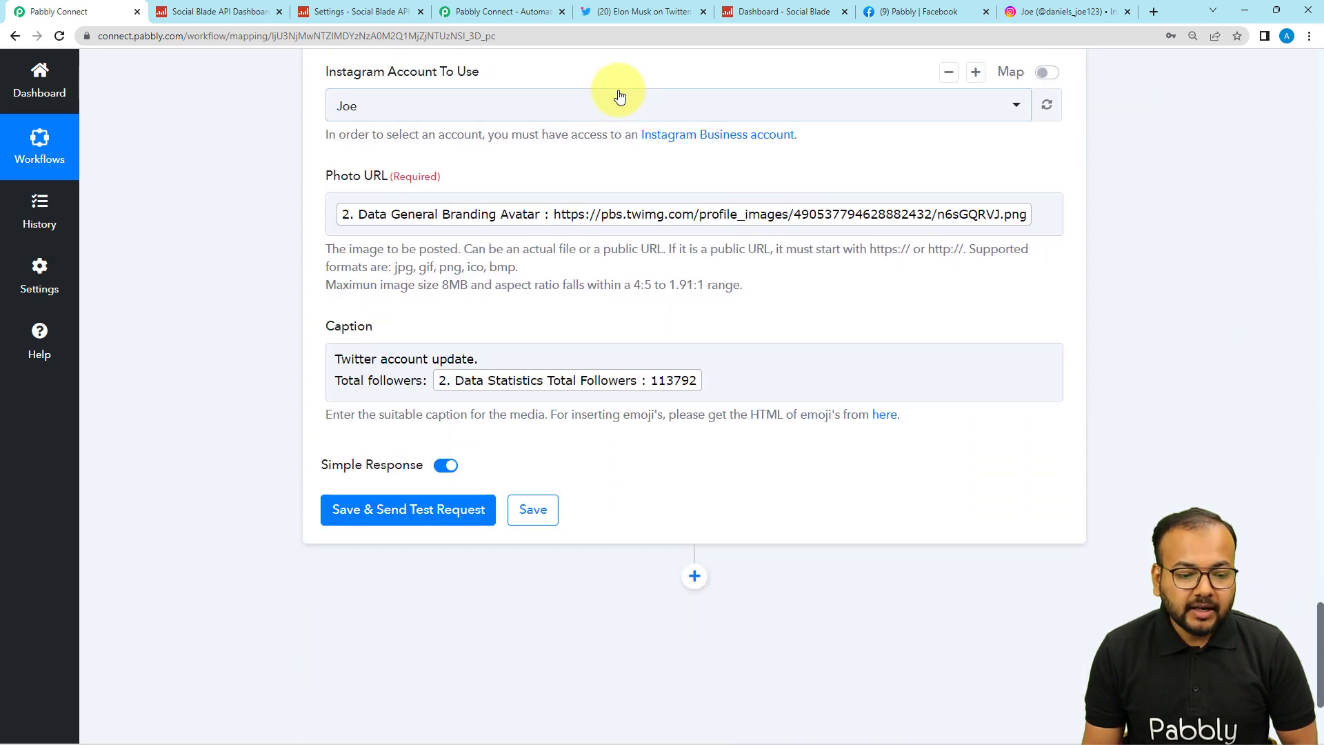
Step: Save and test the Instagram for Business step, receiving response Ids Res1 and Res2
left_click(456, 511)
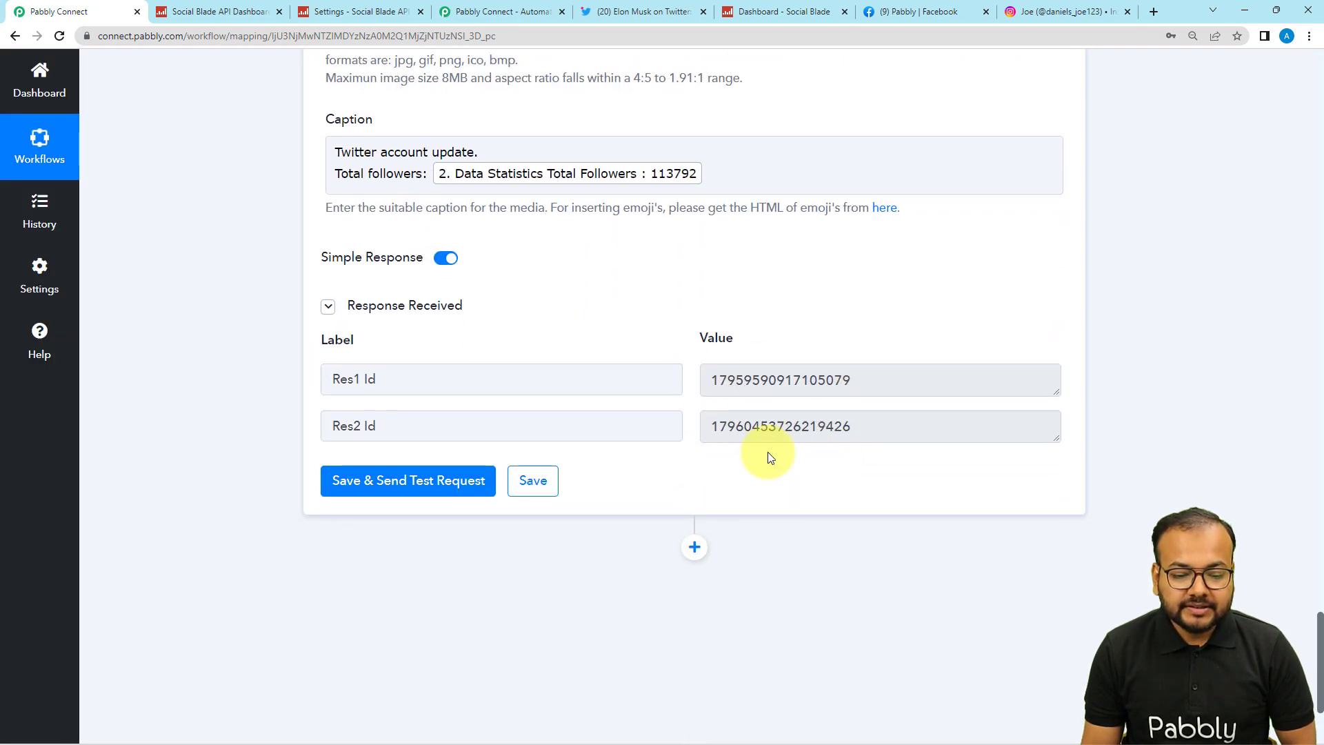
Step: Check the newest Instagram post reads 'Twitter account update. Total followers: 113792', then return to Pabbly Connect
left_click(1009, 13)
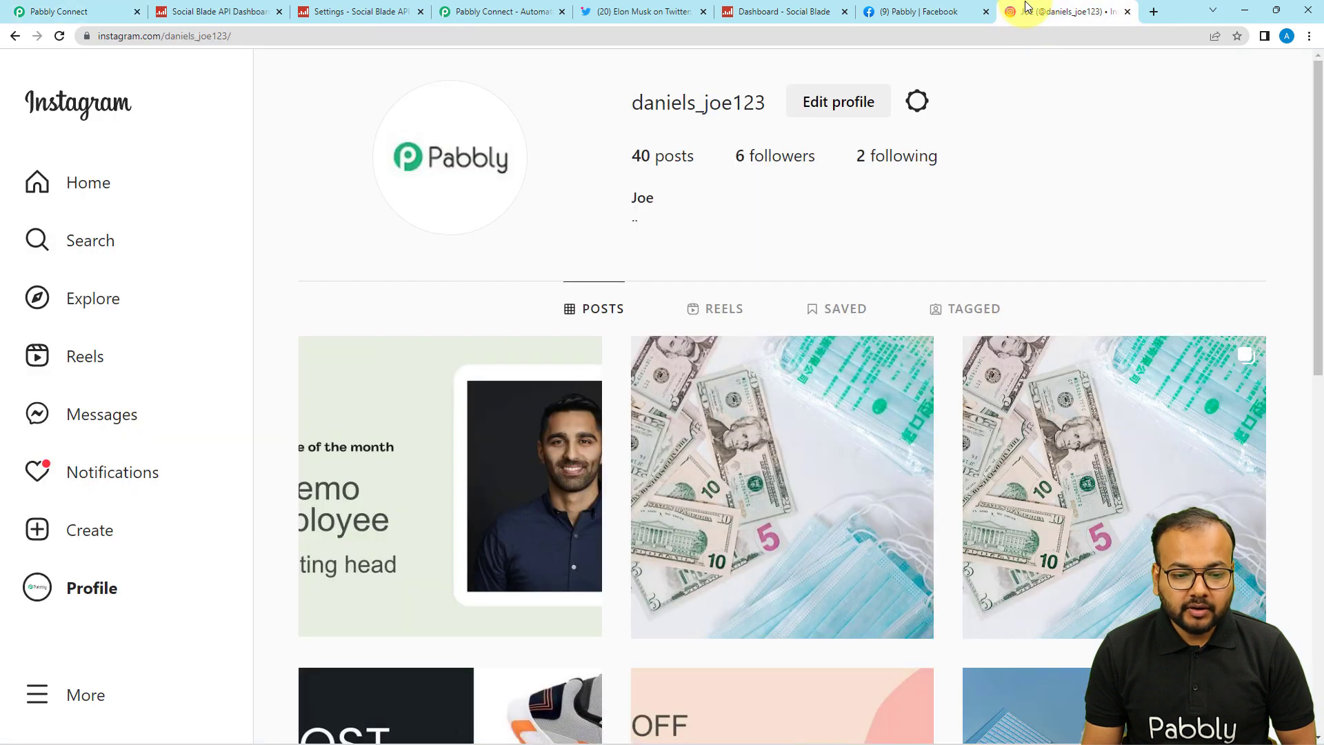
left_click(60, 36)
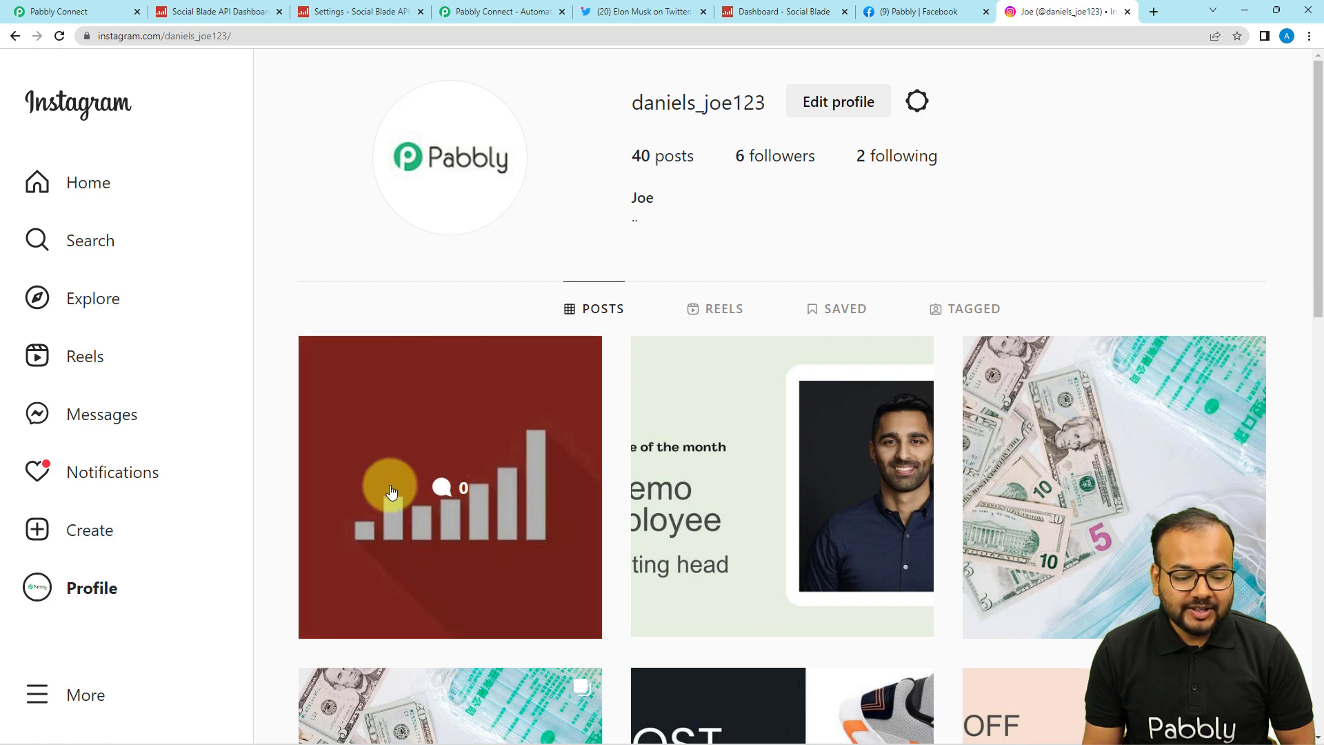
left_click(462, 536)
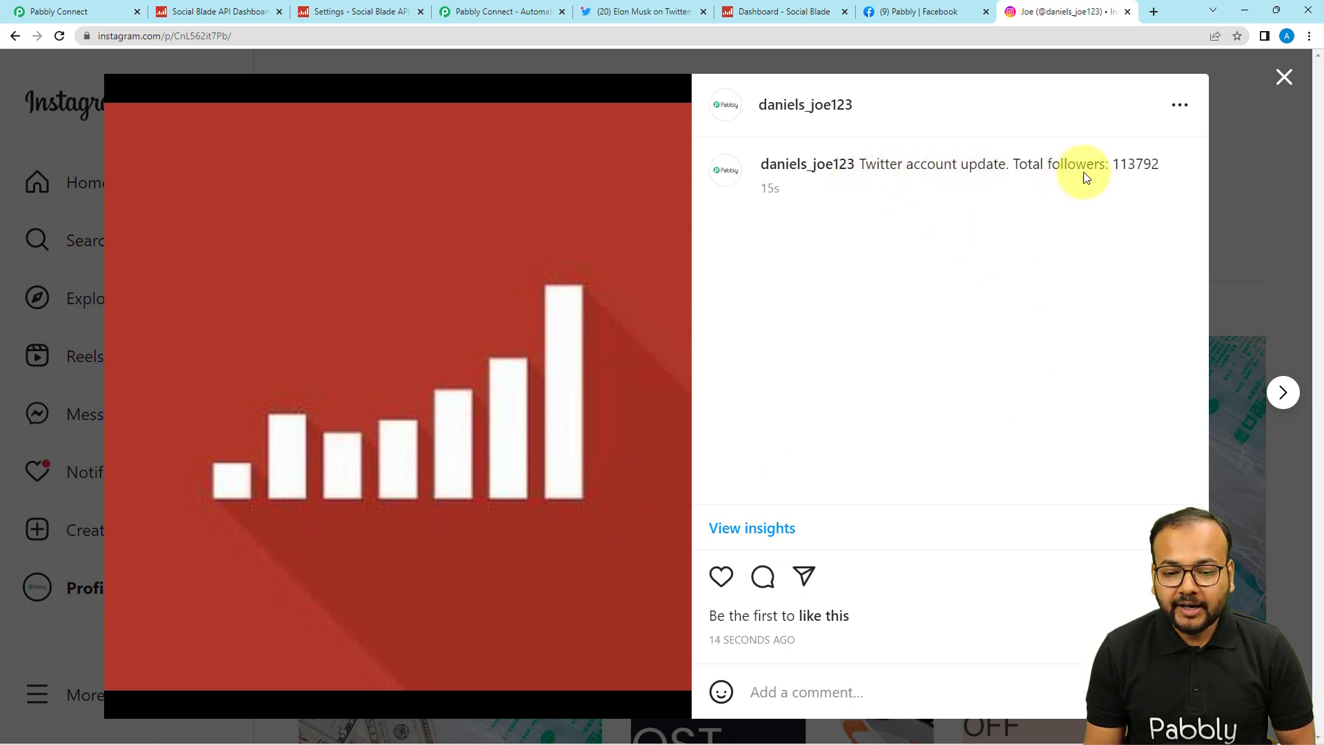
left_click(1285, 79)
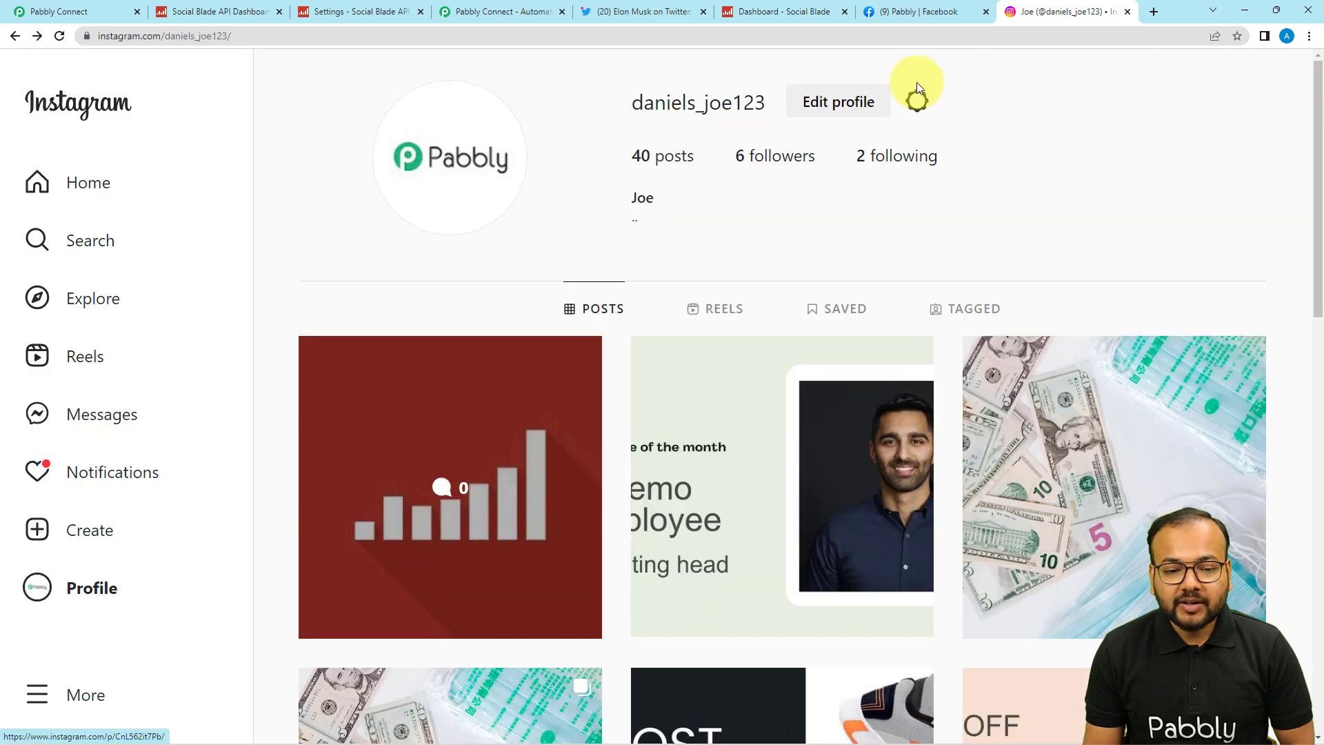
left_click(96, 20)
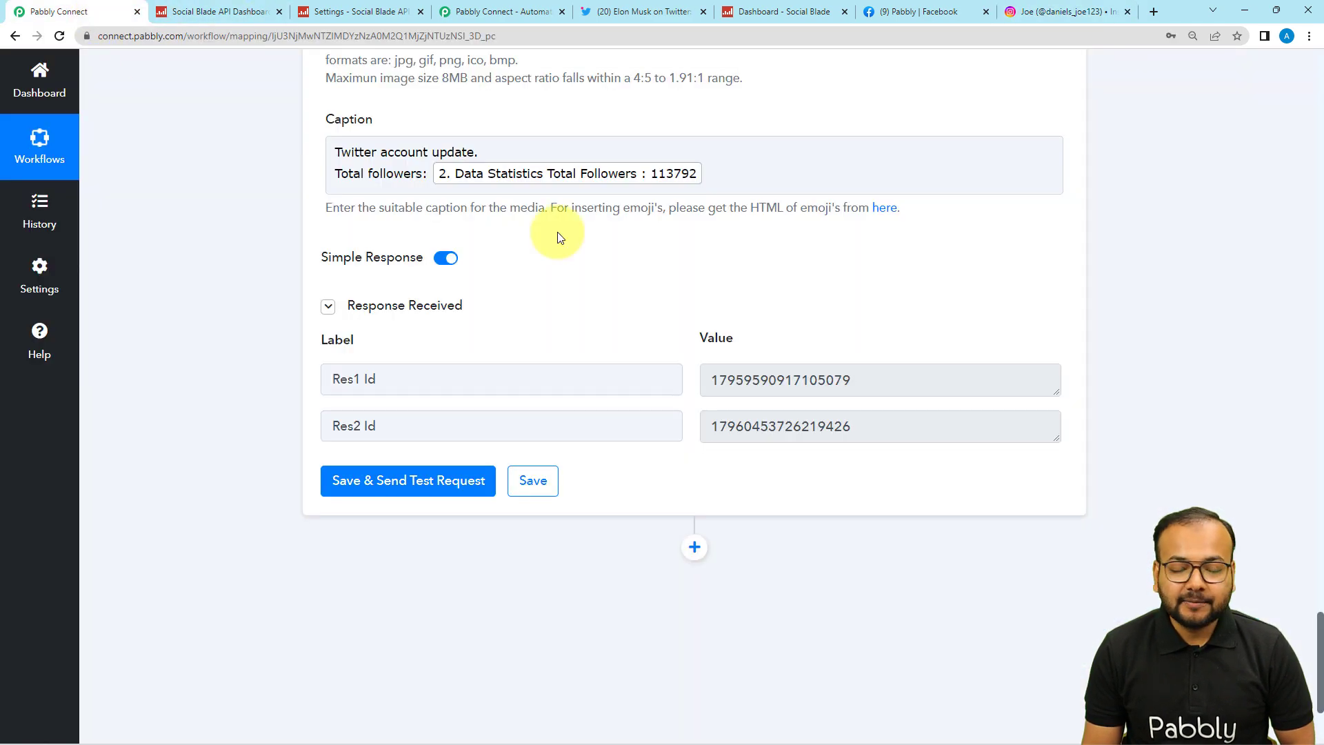
Step: Collapse the Schedule, Social Blade, Facebook Pages and Instagram step cards into a compact overview
left_click_drag(1319, 689, 1319, 134)
left_click(1057, 293)
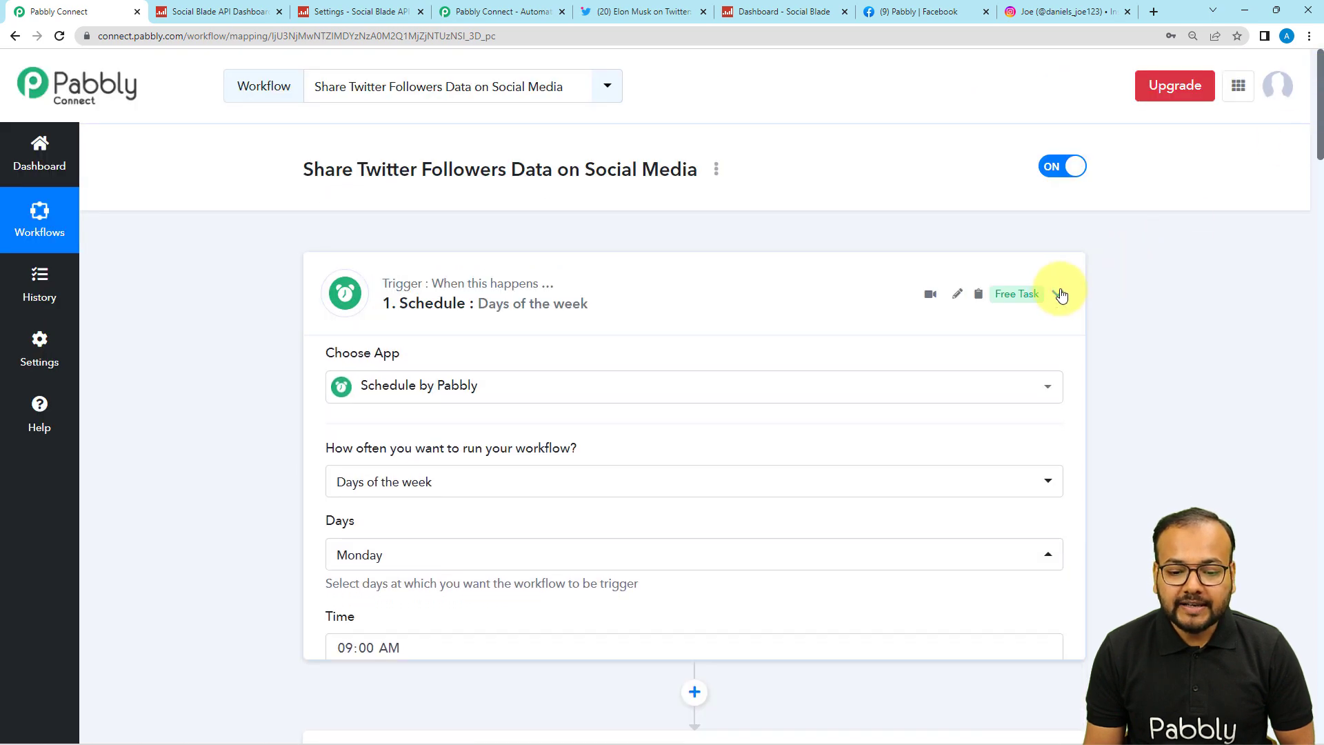
left_click(1055, 449)
scroll(1157, 421, "down", 4)
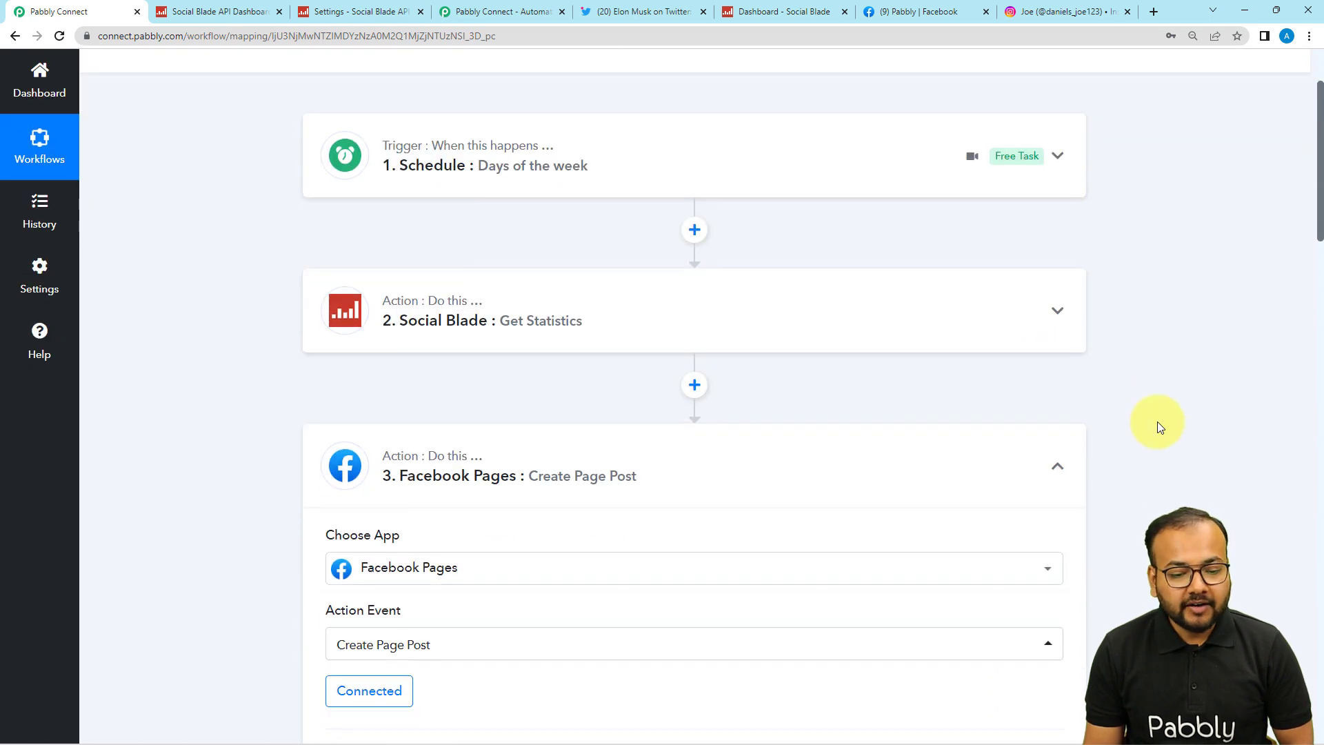
left_click(1058, 328)
scroll(1153, 458, "down", 3)
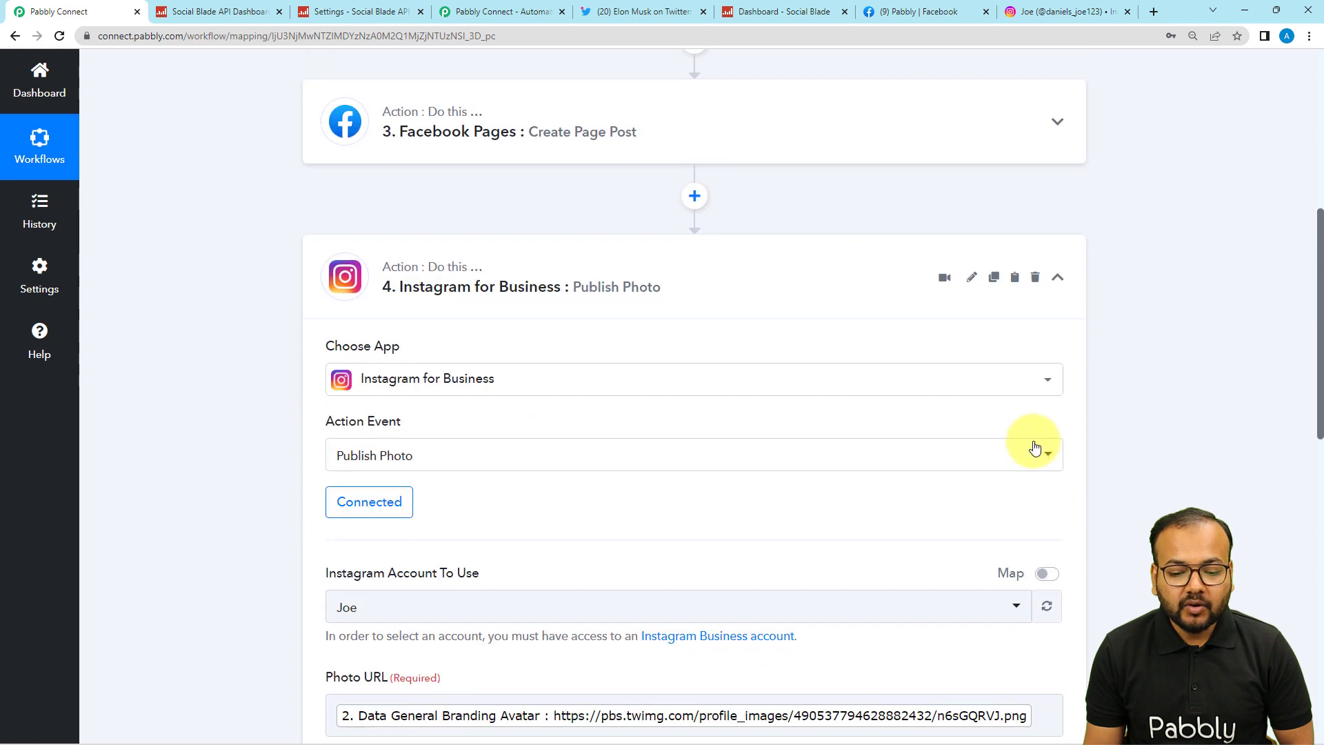
left_click(1057, 292)
scroll(1153, 357, "up", 7)
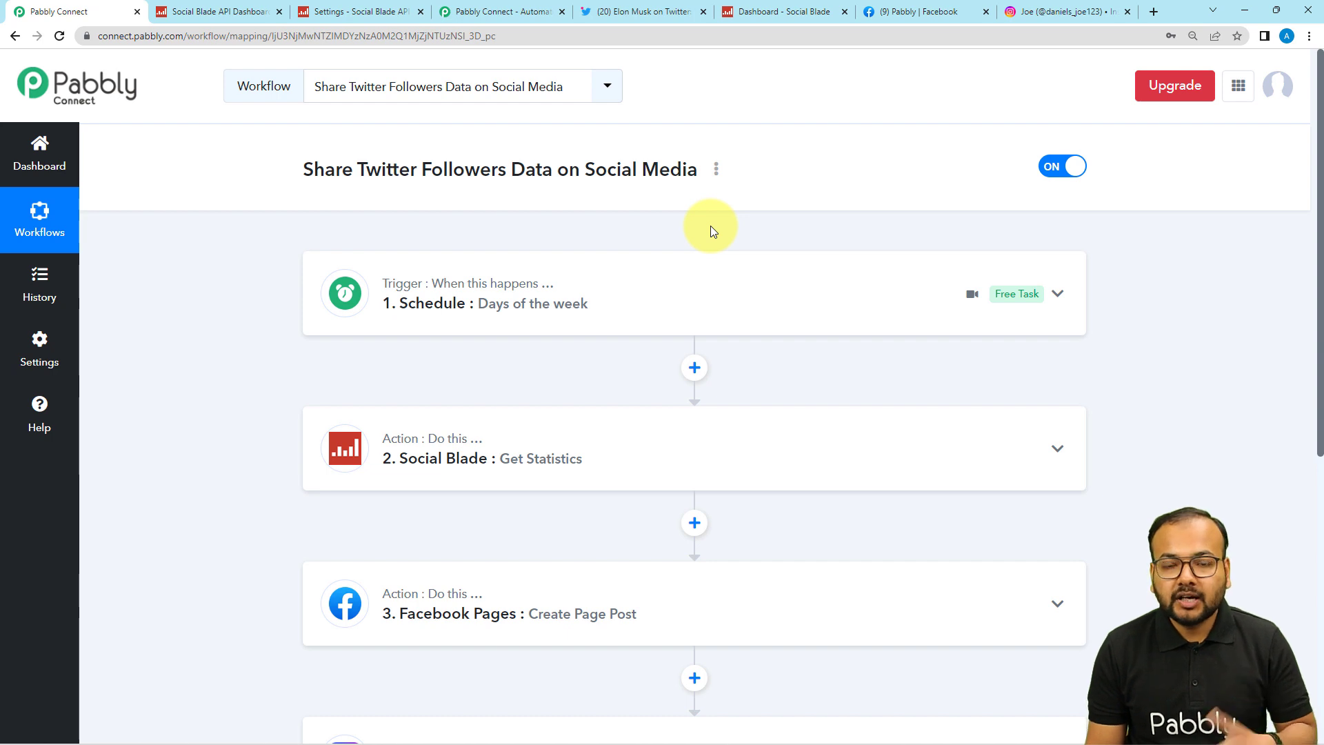
mouse_move(743, 260)
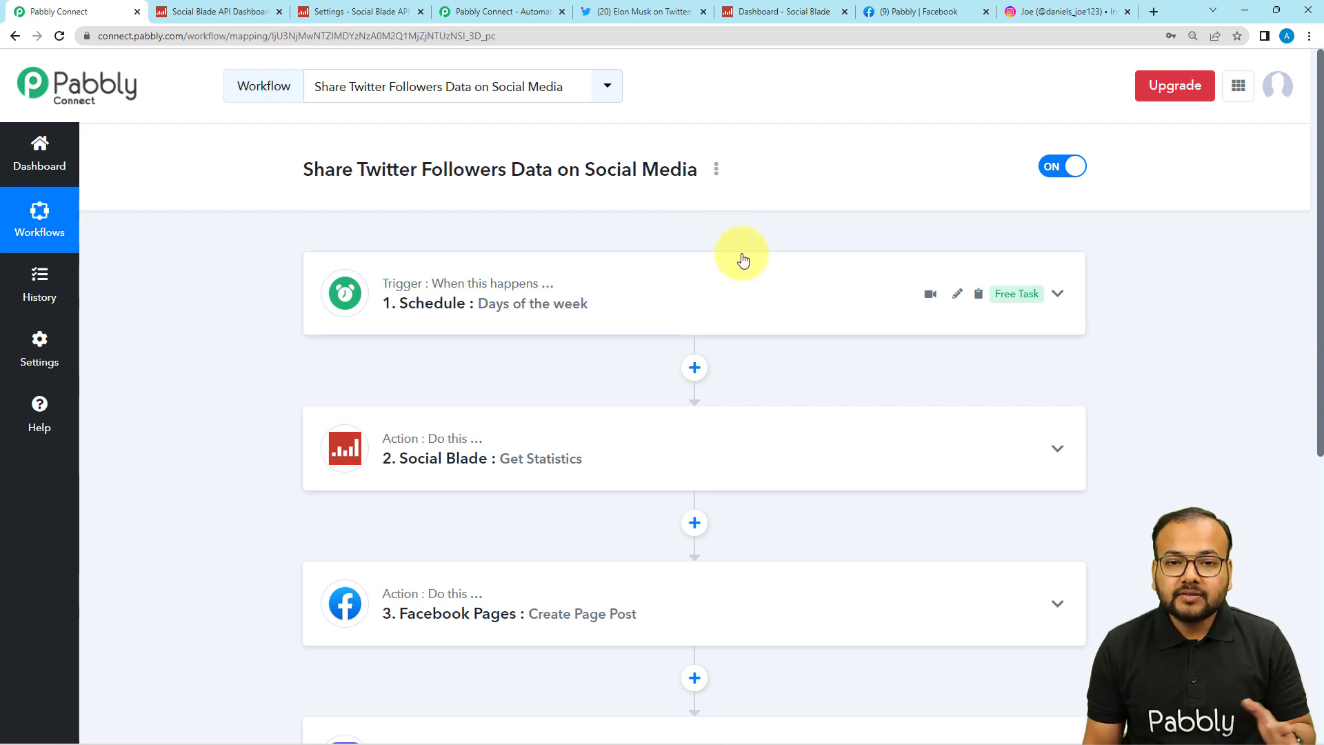